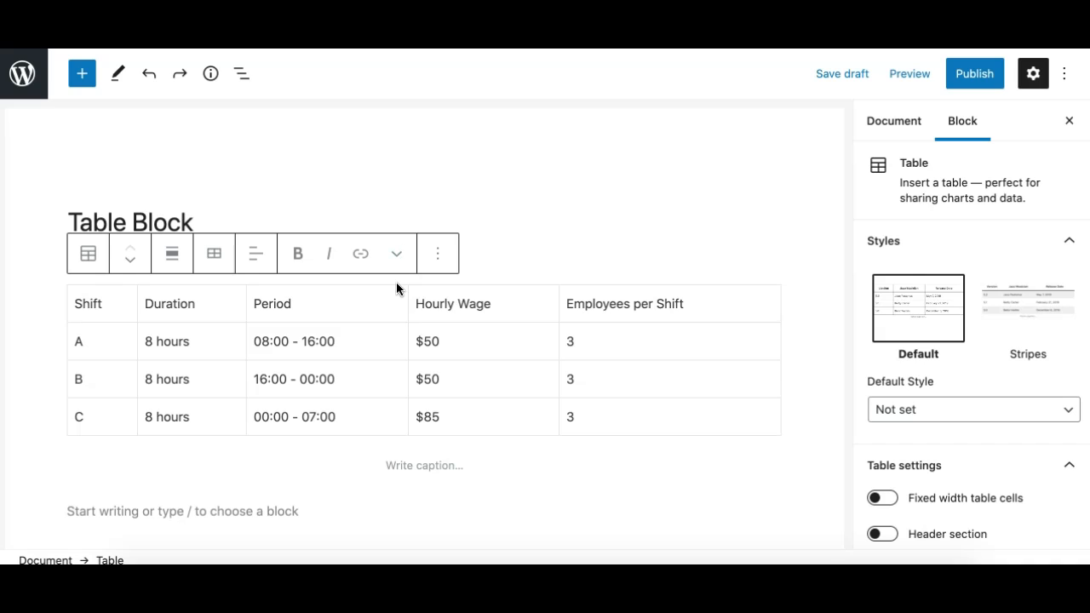
{"action": "left_click", "coordinate": [420, 297]}
{"action": "left_click", "coordinate": [296, 223]}
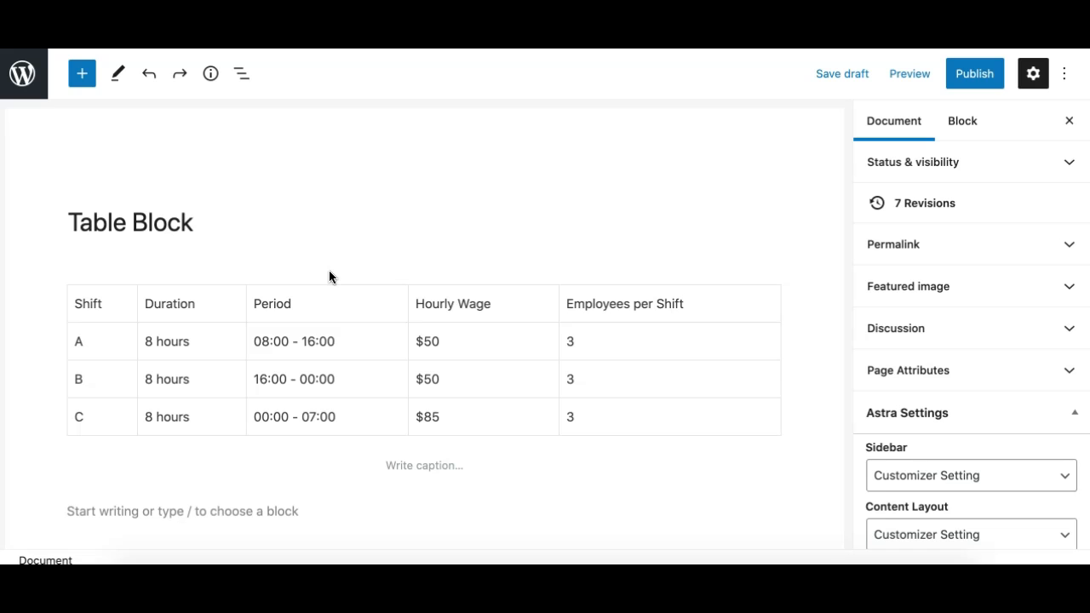
{"action": "left_click", "coordinate": [136, 305]}
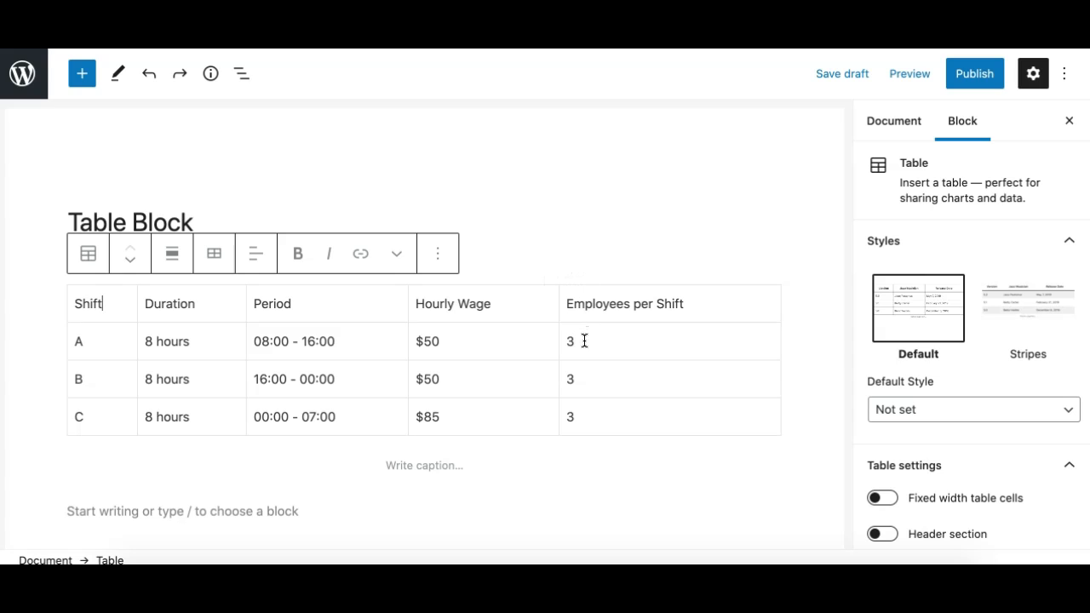
{"action": "left_click", "coordinate": [489, 344]}
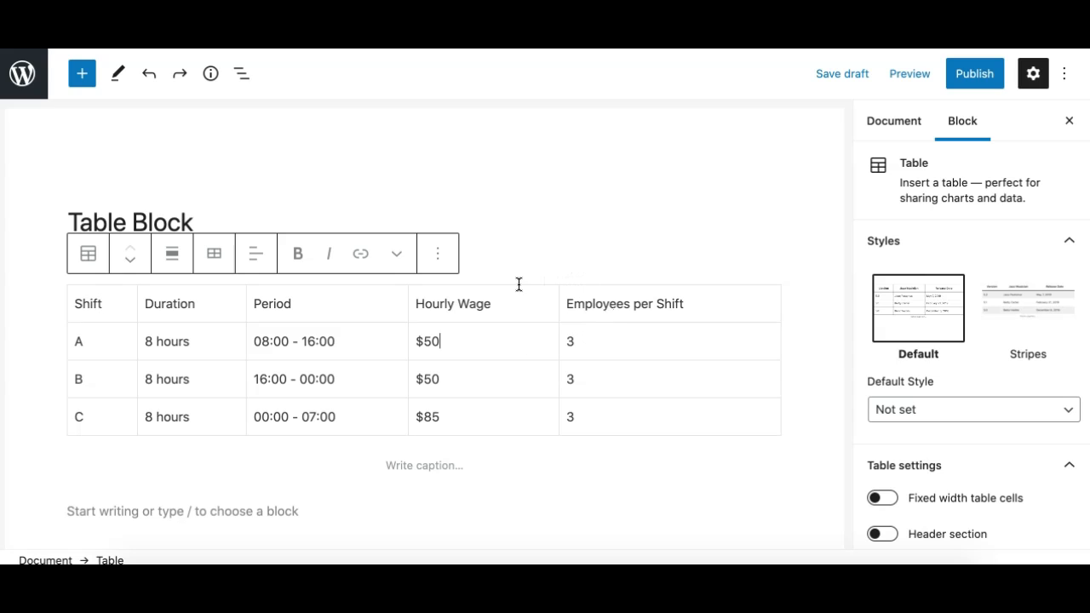
Start a new line below the page title, search the block library for "table" and insert a Table block there.
{"action": "left_click", "coordinate": [536, 236]}
{"action": "key", "text": "Return"}
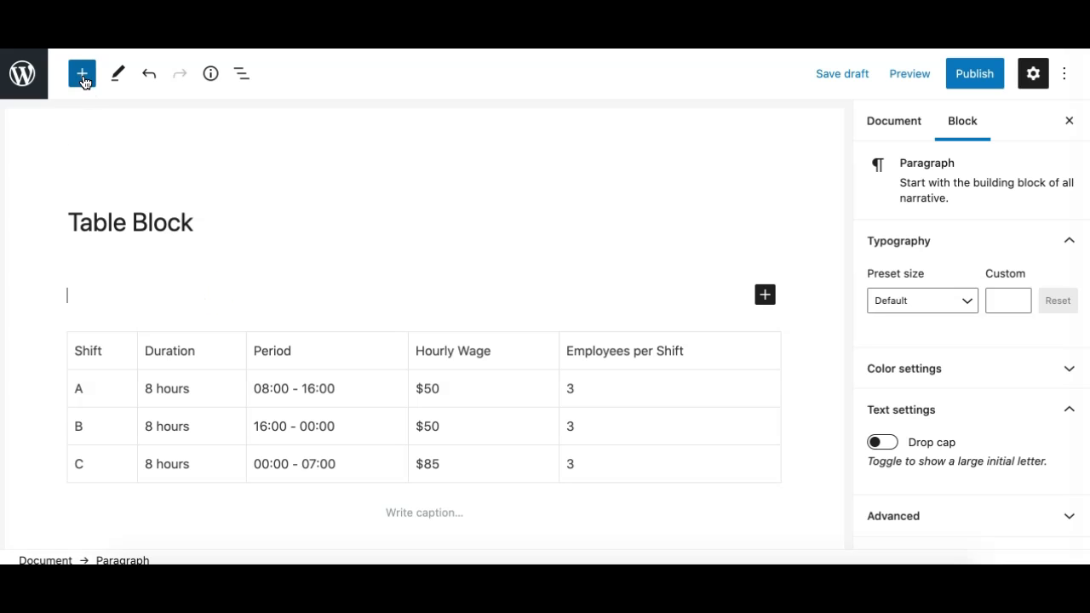
{"action": "left_click", "coordinate": [83, 80]}
{"action": "type", "text": "t"}
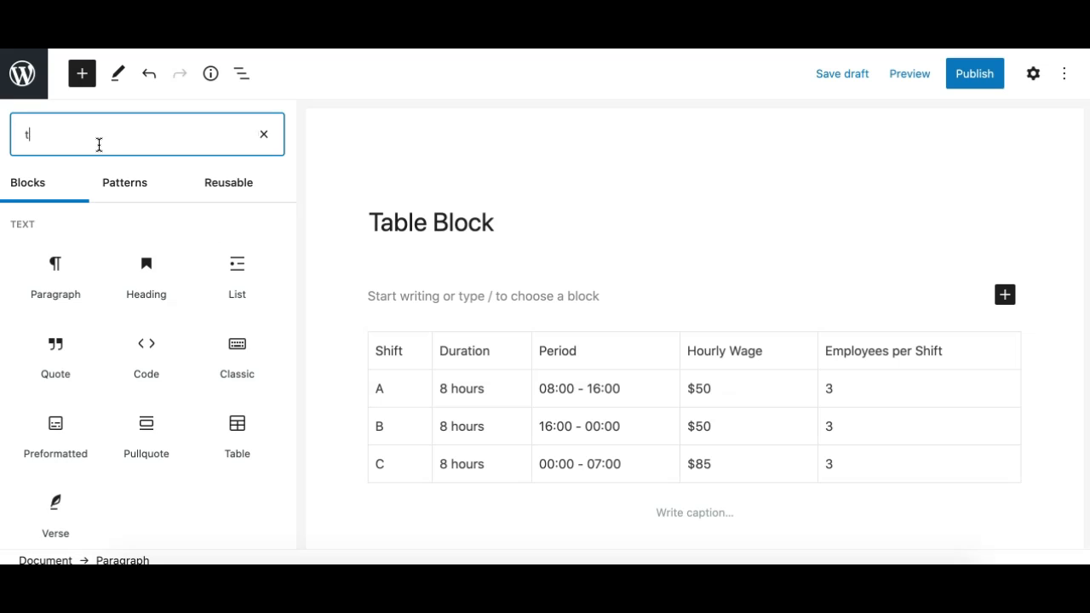
{"action": "type", "text": "able"}
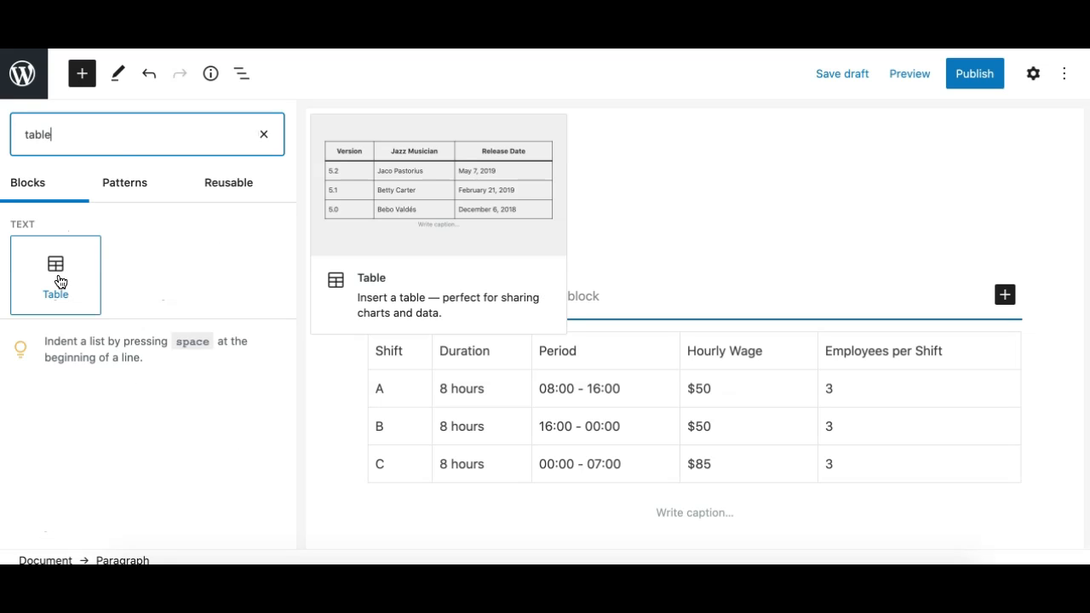
{"action": "left_click", "coordinate": [58, 276]}
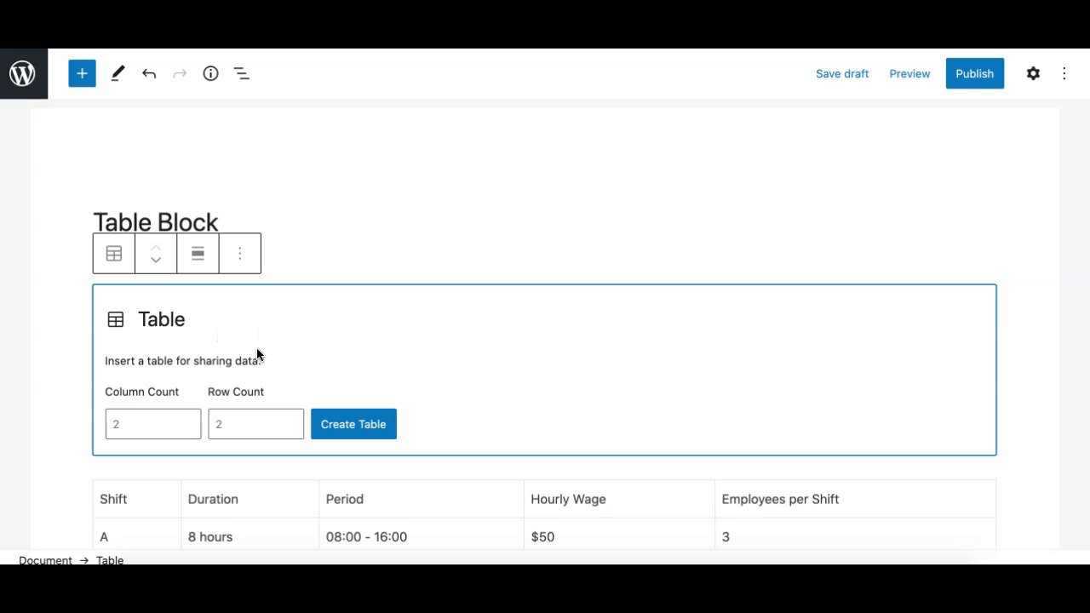
Remove the new, not yet created Table block below the page title.
{"action": "scroll", "coordinate": [257, 354], "scroll_direction": "down", "scroll_amount": 1}
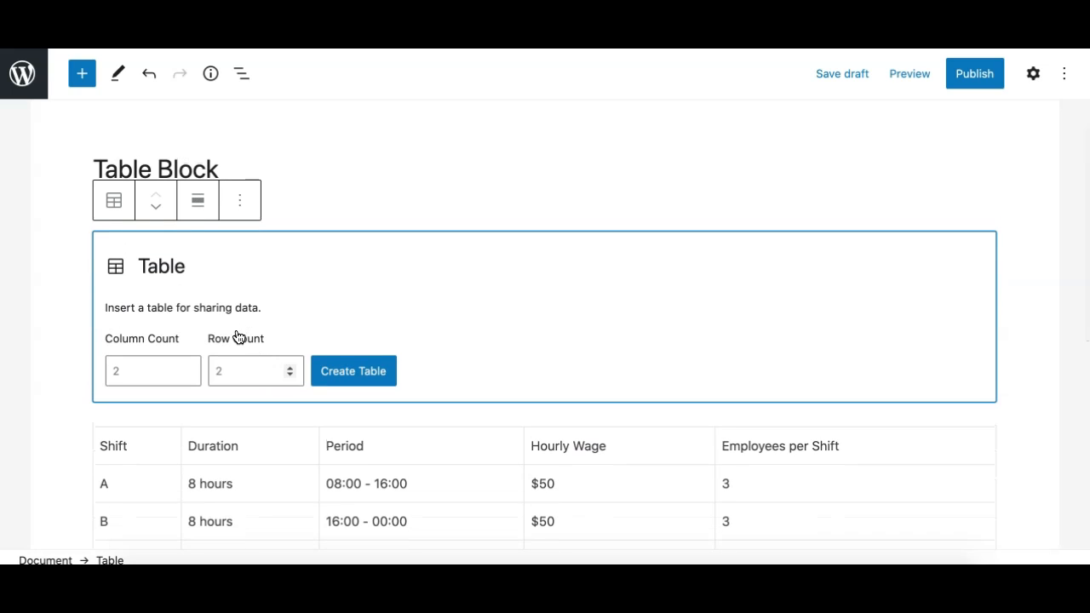
{"action": "left_click", "coordinate": [239, 202]}
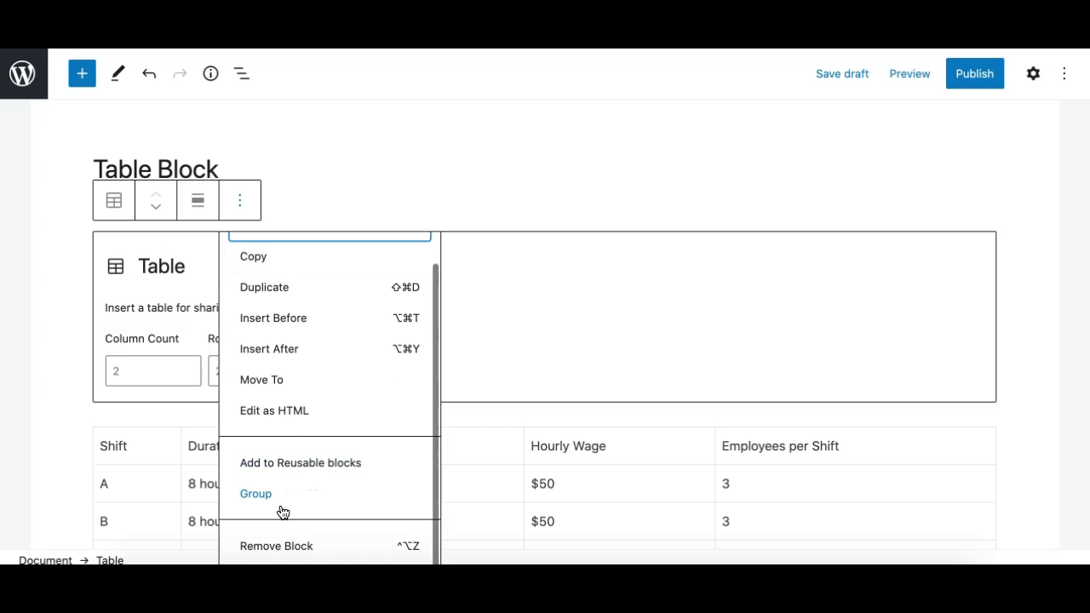
{"action": "left_click", "coordinate": [282, 546]}
Insert a Table block on a new line below the page title with the inline command /table.
{"action": "left_click", "coordinate": [241, 170]}
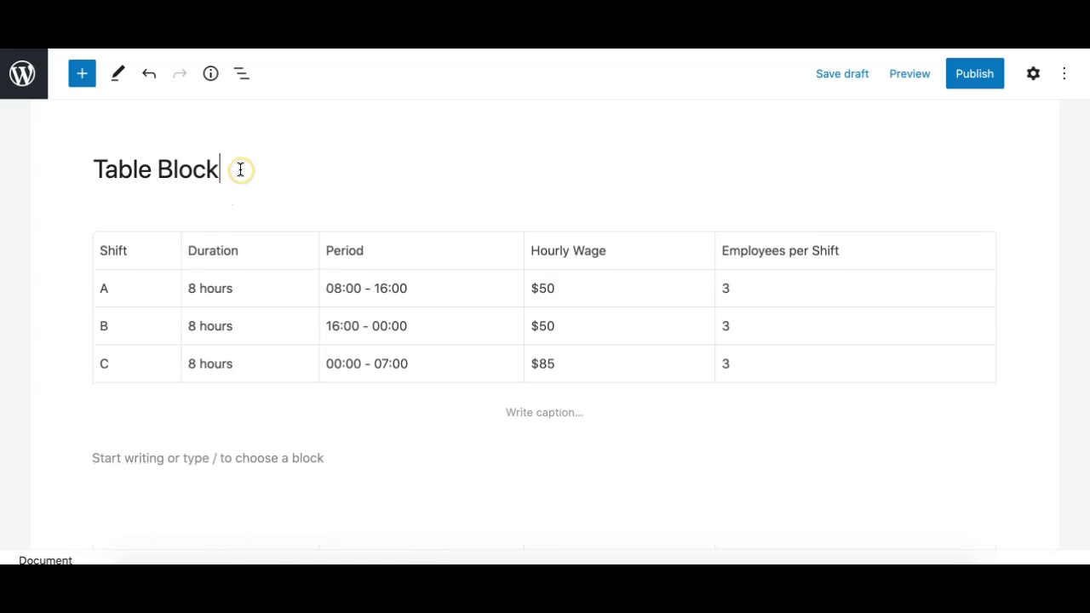
{"action": "key", "text": "Return"}
{"action": "type", "text": "/"}
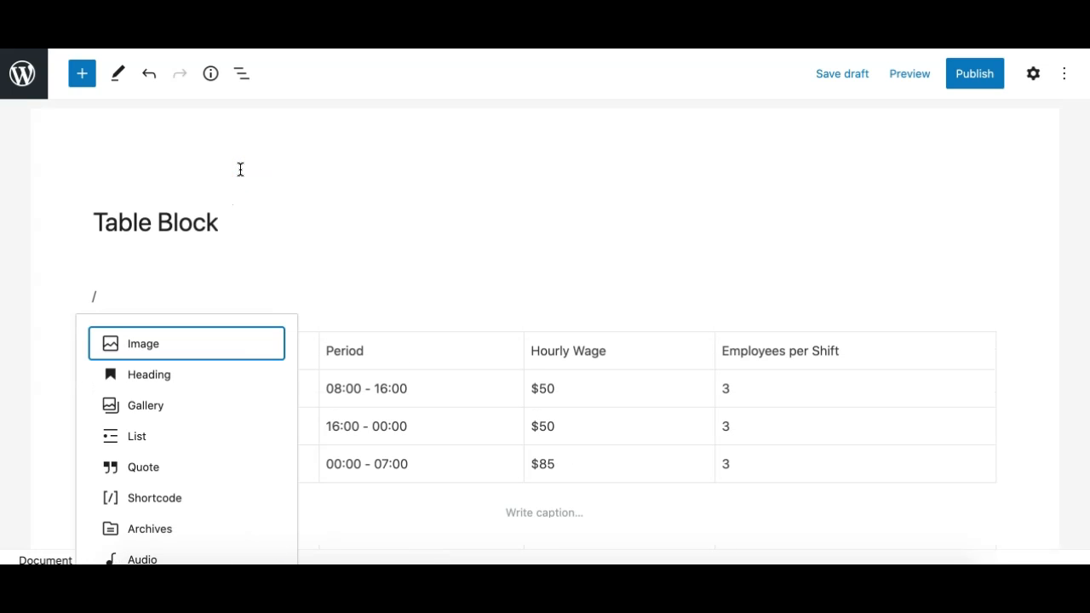
{"action": "type", "text": "table"}
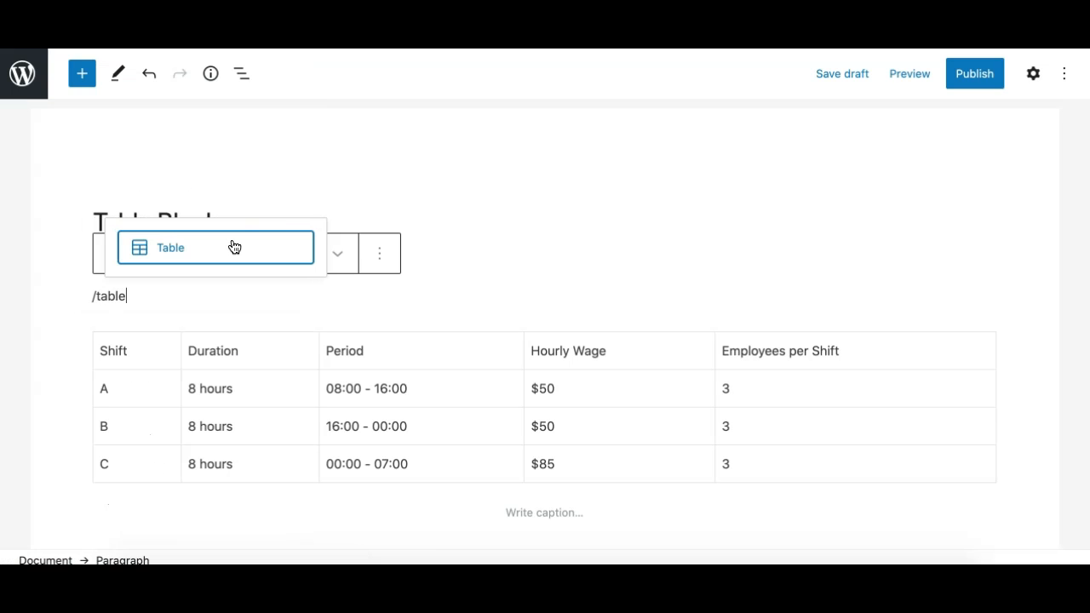
{"action": "left_click", "coordinate": [219, 254]}
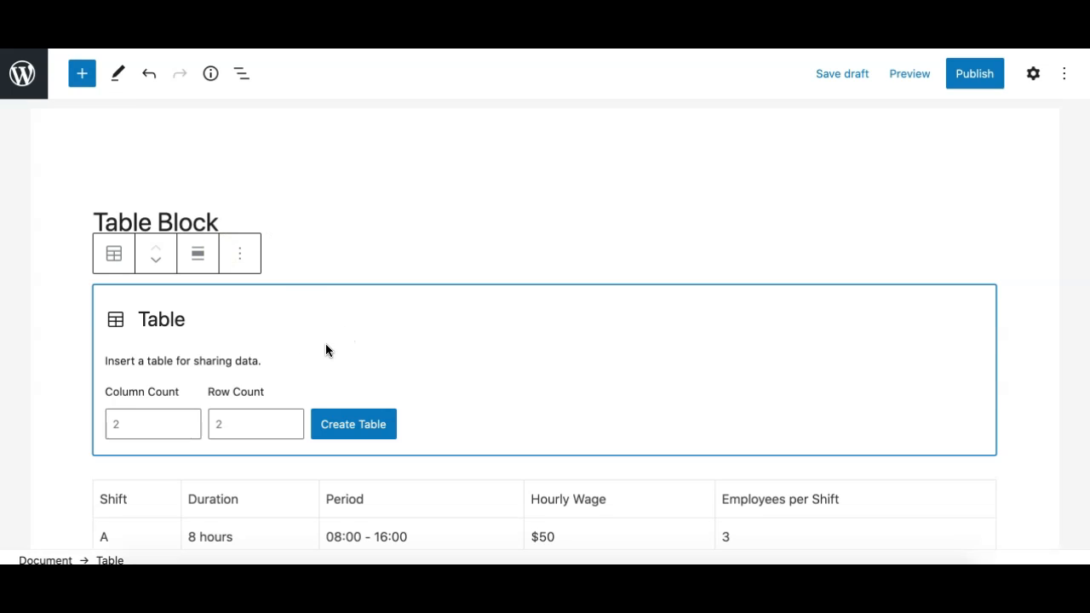
Create the new table above the existing one with 5 columns and 4 rows.
{"action": "scroll", "coordinate": [325, 343], "scroll_direction": "down", "scroll_amount": 1}
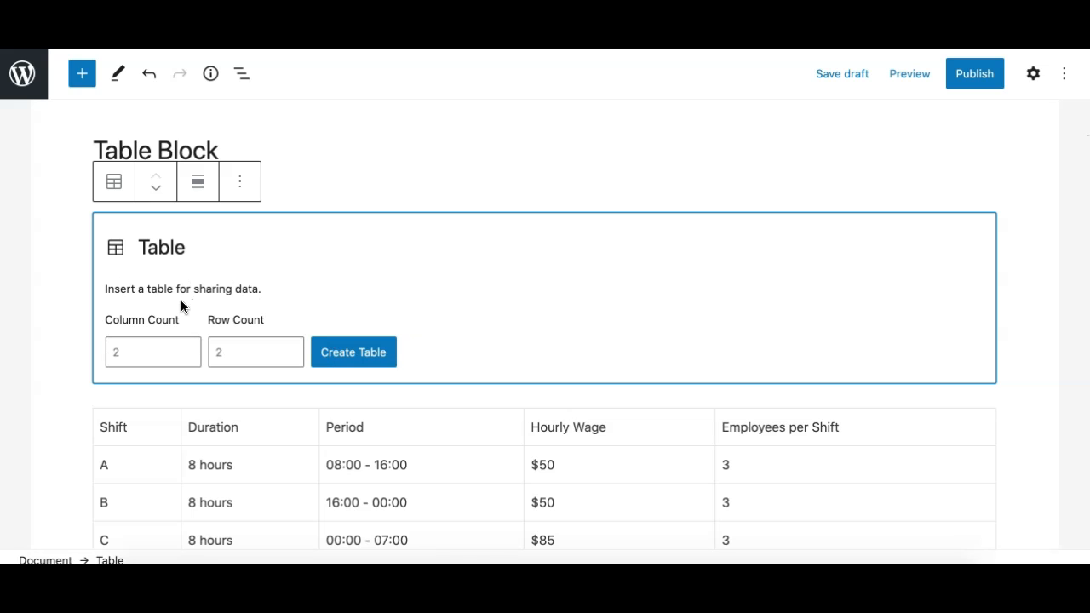
{"action": "left_click_drag", "start_coordinate": [114, 289], "coordinate": [258, 288]}
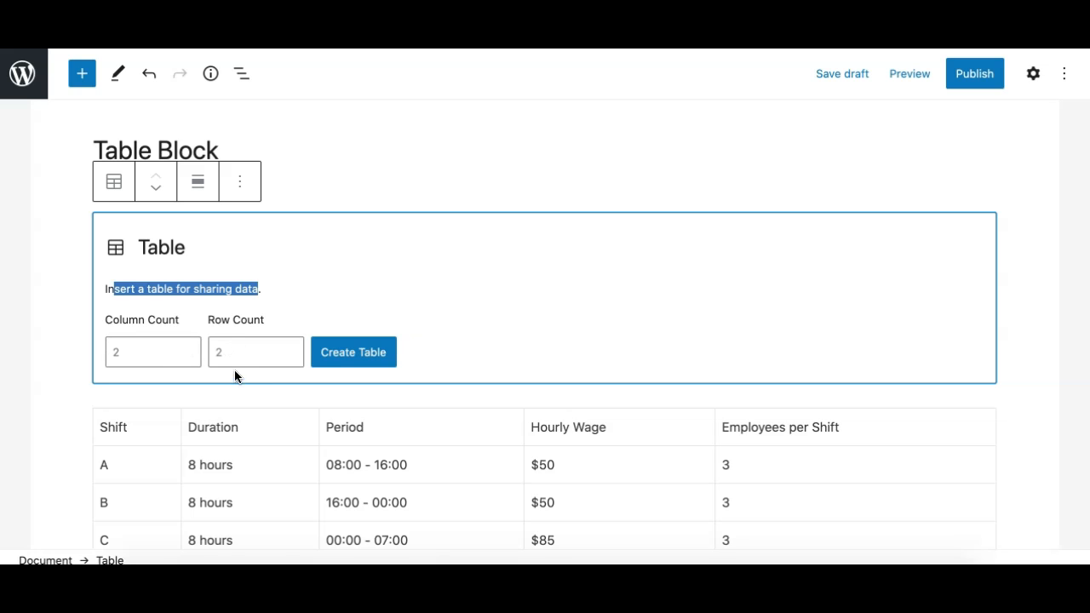
{"action": "scroll", "coordinate": [245, 407], "scroll_direction": "down", "scroll_amount": 1}
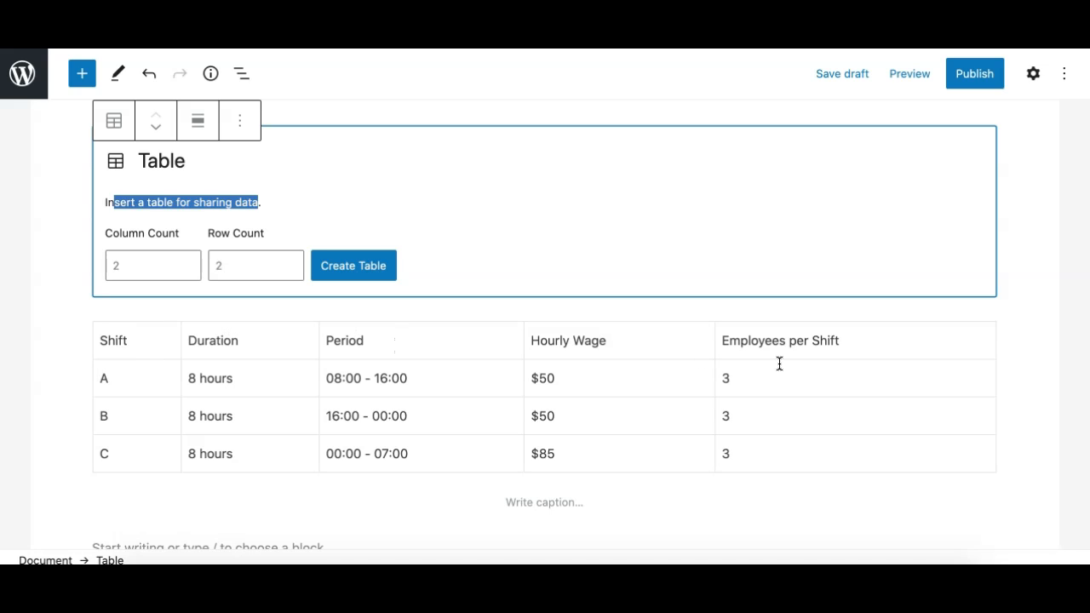
{"action": "left_click", "coordinate": [187, 263]}
{"action": "left_click", "coordinate": [186, 263]}
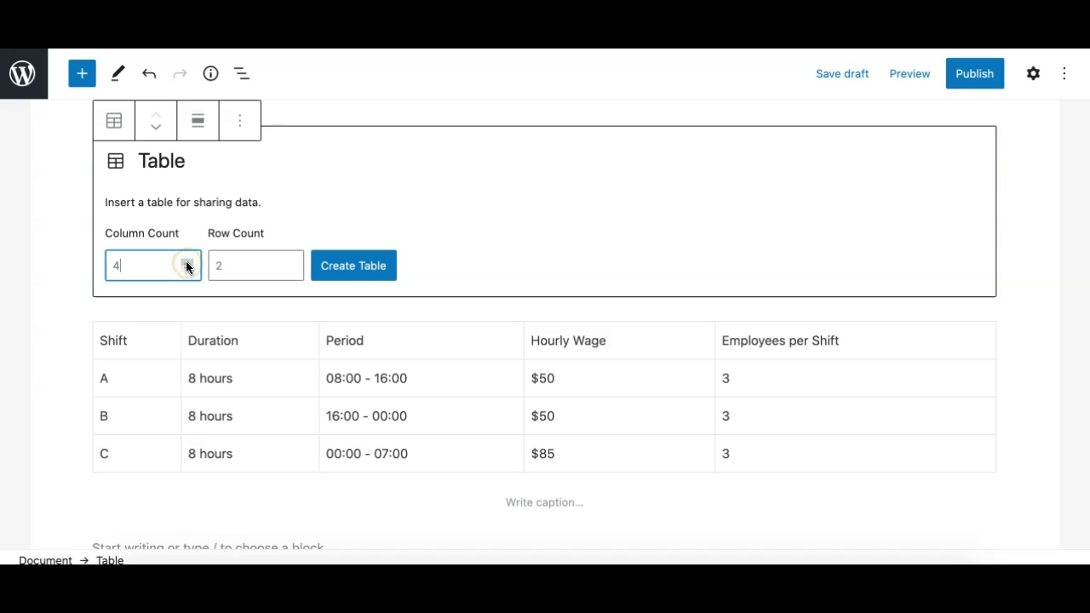
{"action": "left_click", "coordinate": [186, 263]}
{"action": "left_click", "coordinate": [248, 260]}
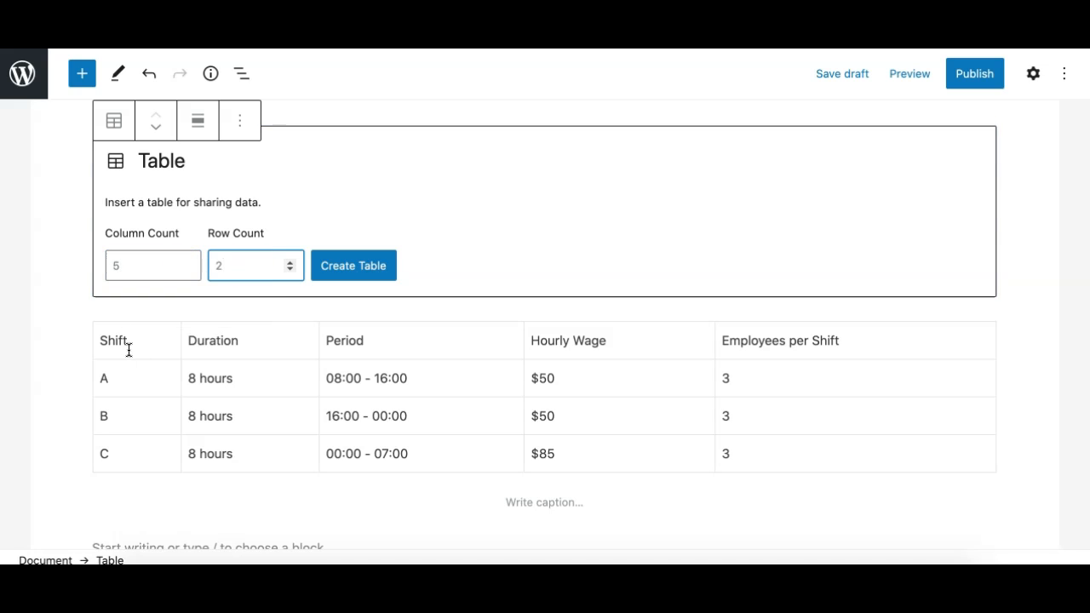
{"action": "left_click", "coordinate": [290, 262]}
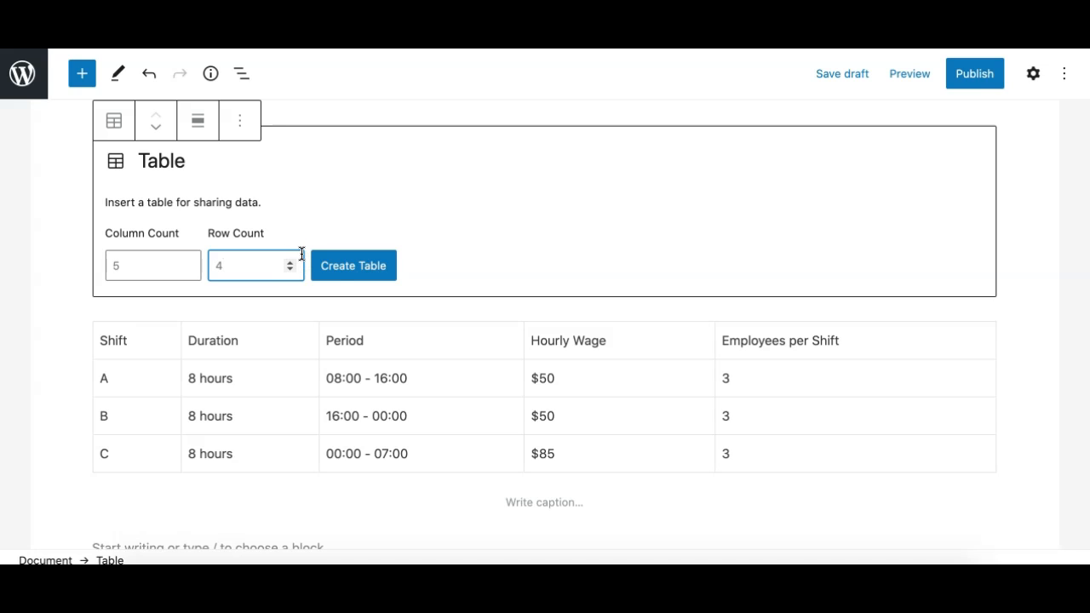
{"action": "left_click", "coordinate": [345, 269]}
Select the first cell of the empty table and display the block settings.
{"action": "scroll", "coordinate": [329, 193], "scroll_direction": "up", "scroll_amount": 1}
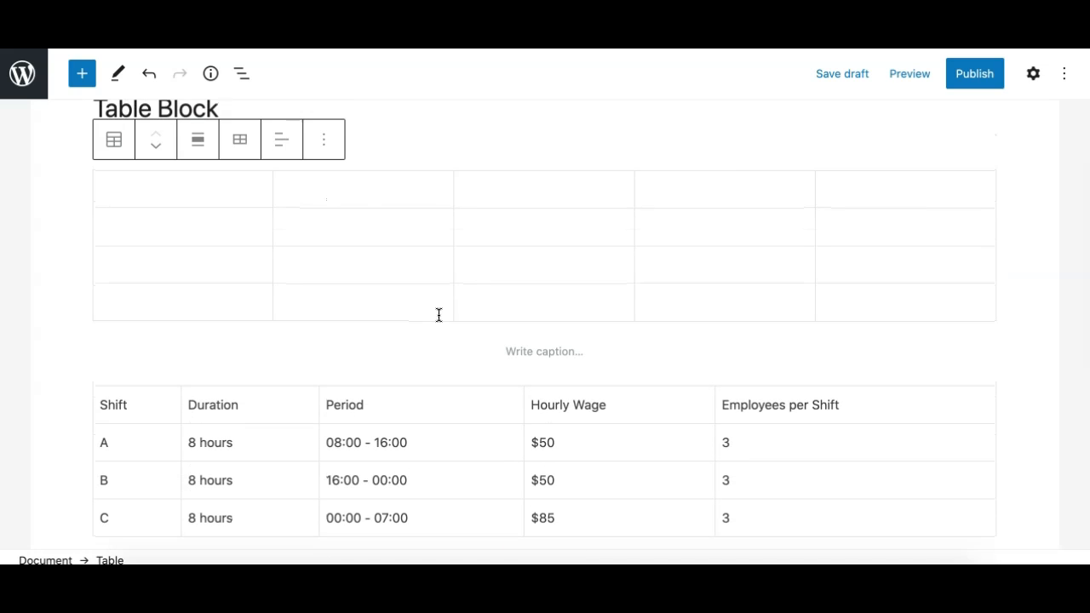
{"action": "left_click", "coordinate": [227, 204]}
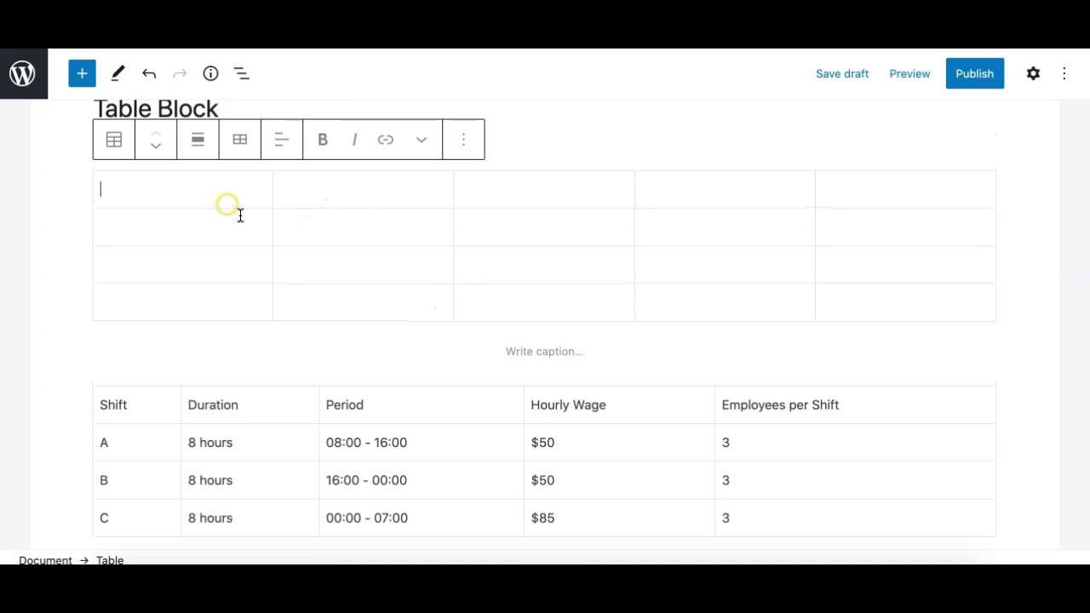
{"action": "left_click", "coordinate": [1032, 75]}
Fill the first two cells of the empty table's first row with the sample text "dsdasd" and "dsadasd".
{"action": "left_click", "coordinate": [170, 198]}
{"action": "type", "text": "dsdasd"}
{"action": "left_click", "coordinate": [458, 199]}
{"action": "type", "text": "dsadasd"}
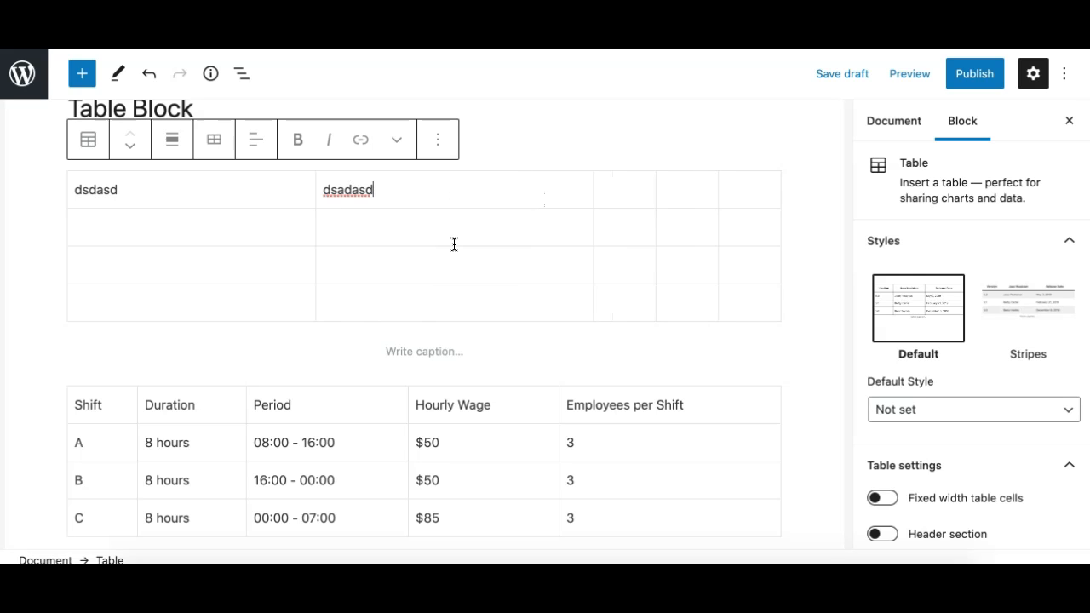
Remove the sample table block and add an empty paragraph directly below the page title.
{"action": "left_click", "coordinate": [439, 150]}
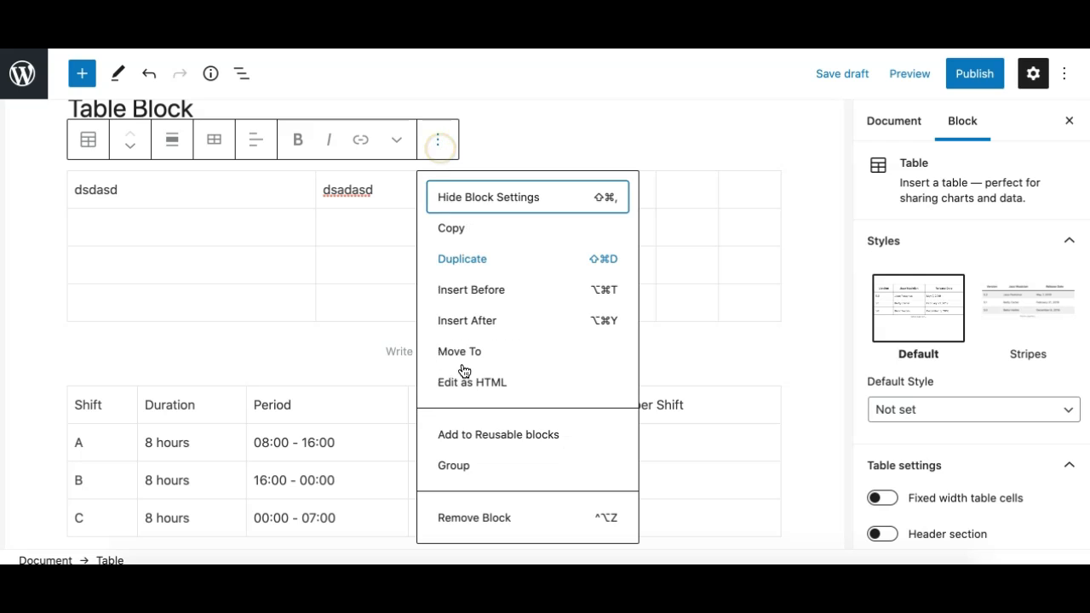
{"action": "left_click", "coordinate": [477, 517]}
{"action": "left_click", "coordinate": [231, 117]}
{"action": "key", "text": "Return"}
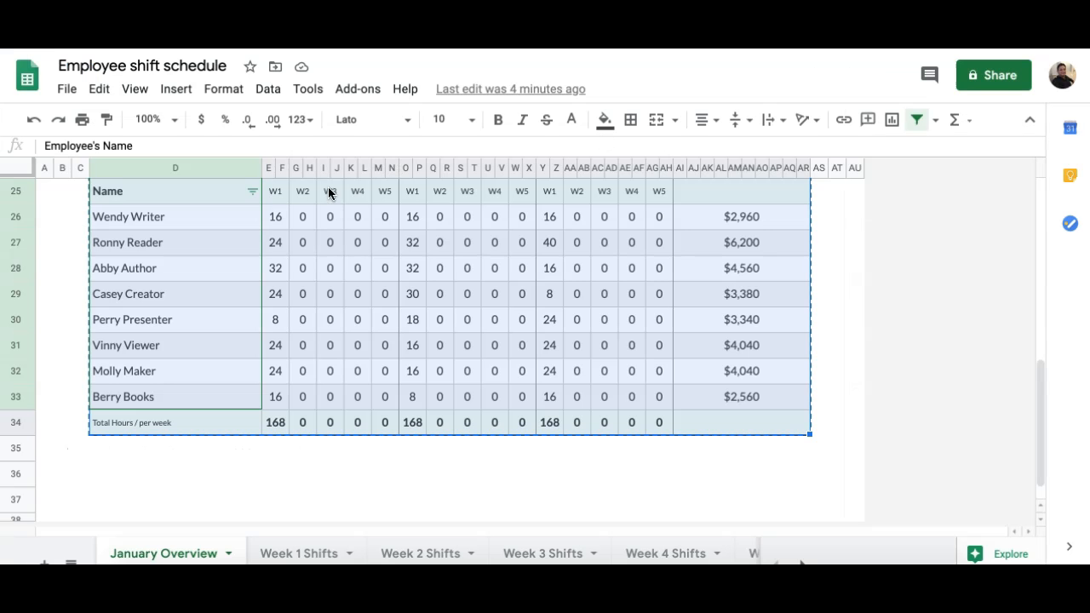
Switch to the Employee shift schedule in Google Sheets and copy the whole Shift Details table, including its header row.
{"action": "scroll", "coordinate": [328, 190], "scroll_direction": "up", "scroll_amount": 6}
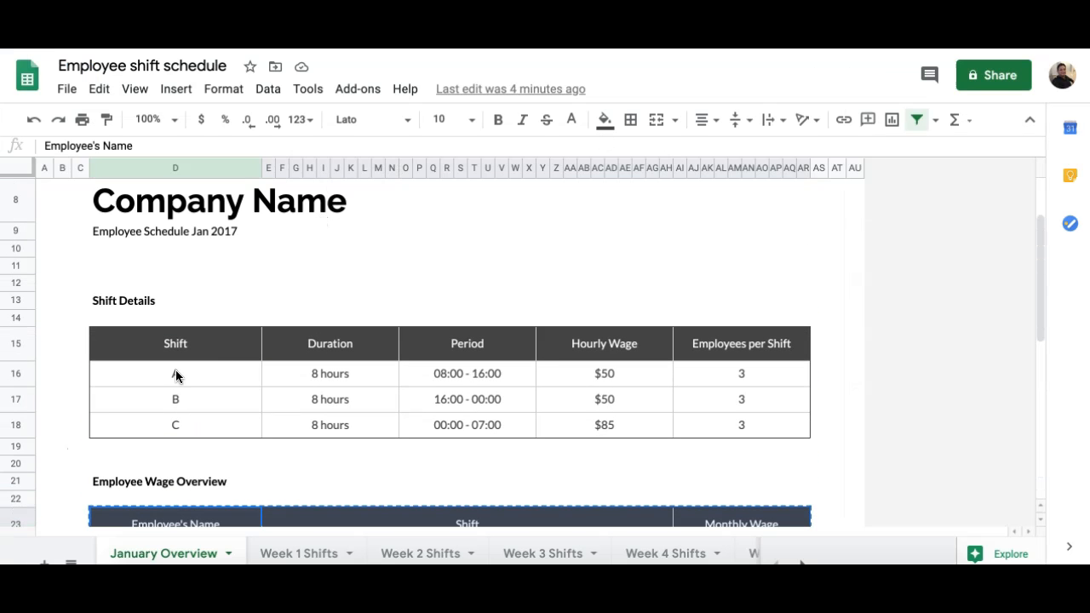
{"action": "left_click", "coordinate": [154, 343]}
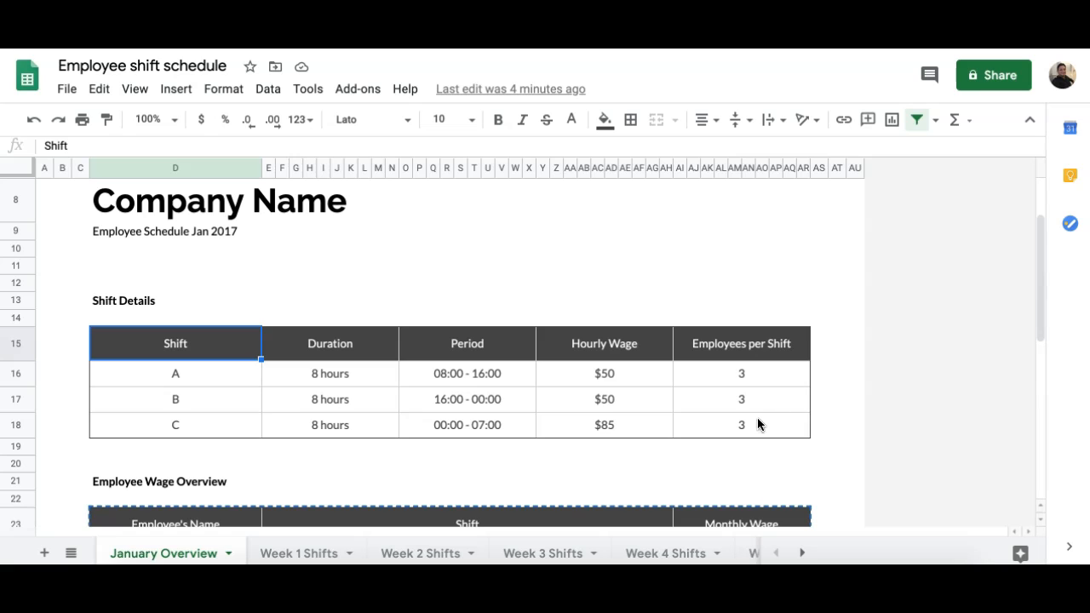
{"action": "left_click", "coordinate": [758, 424], "text": "shift"}
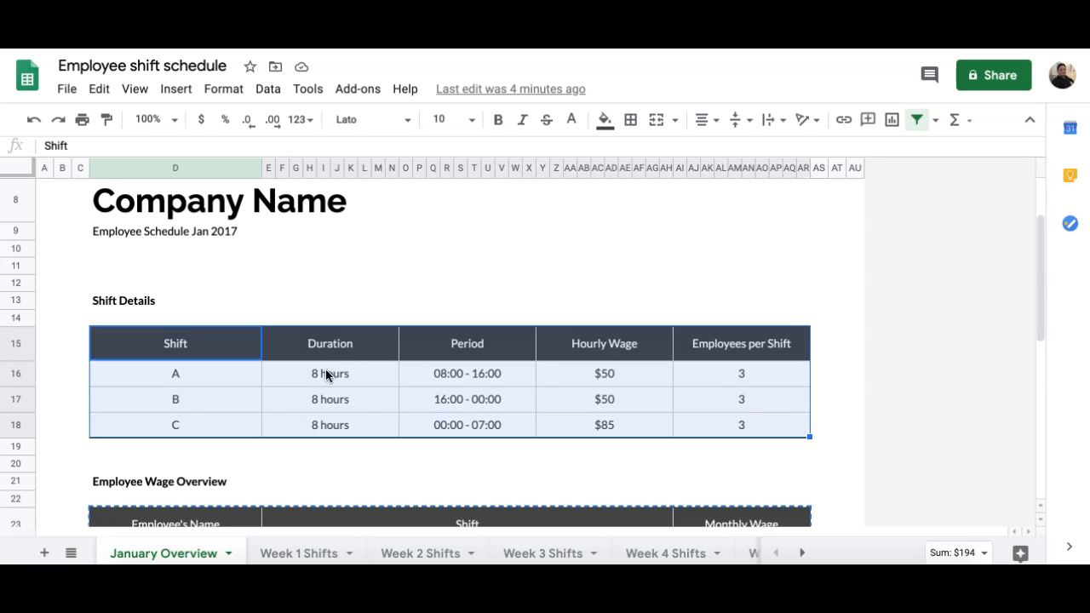
{"action": "left_click", "coordinate": [218, 351]}
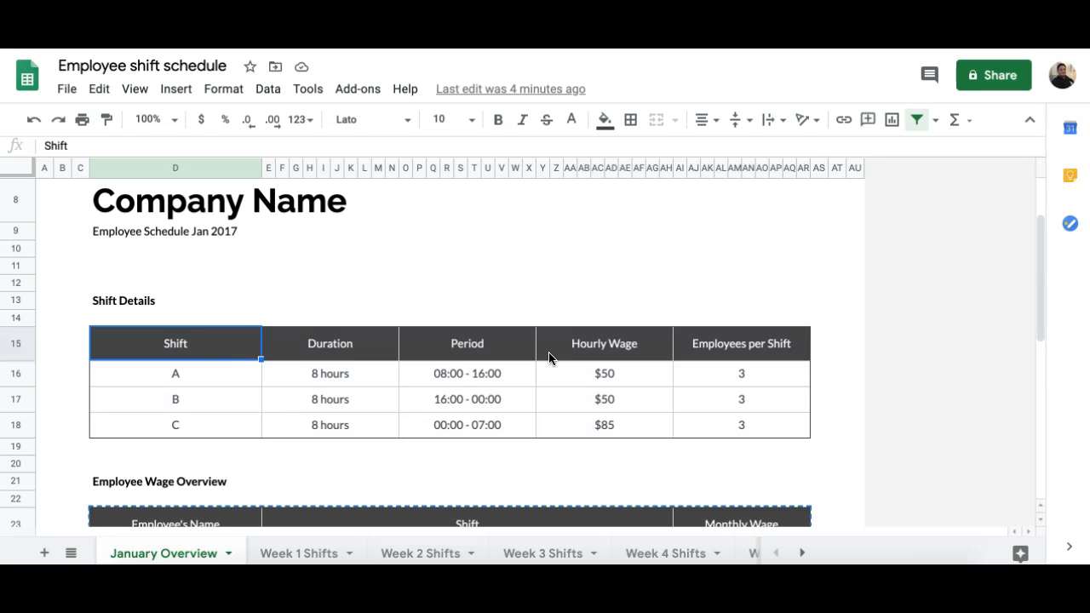
{"action": "left_click", "coordinate": [739, 426], "text": "shift"}
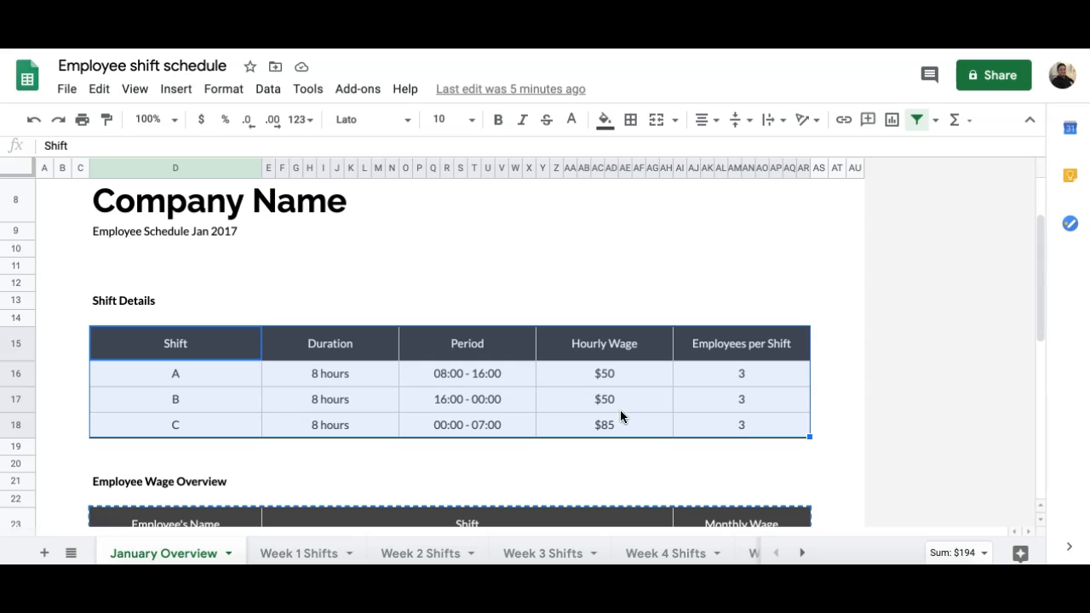
{"action": "key", "text": "ctrl+c"}
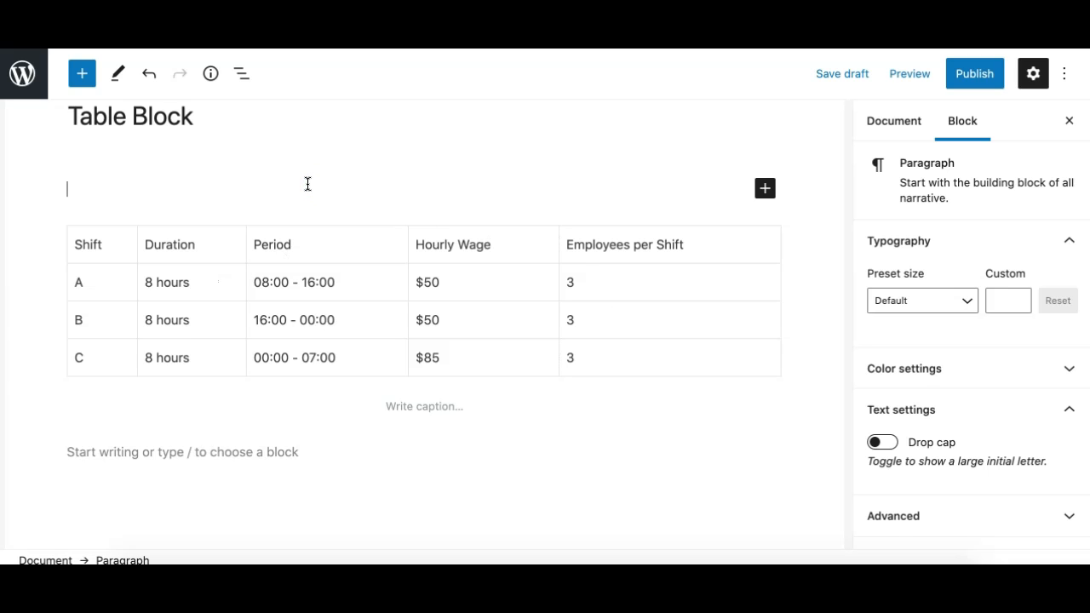
Switch back to the WordPress editor and paste the copied Shift Details table into the empty paragraph below the title.
{"action": "key", "text": "ctrl+v"}
{"action": "scroll", "coordinate": [307, 184], "scroll_direction": "up", "scroll_amount": 3}
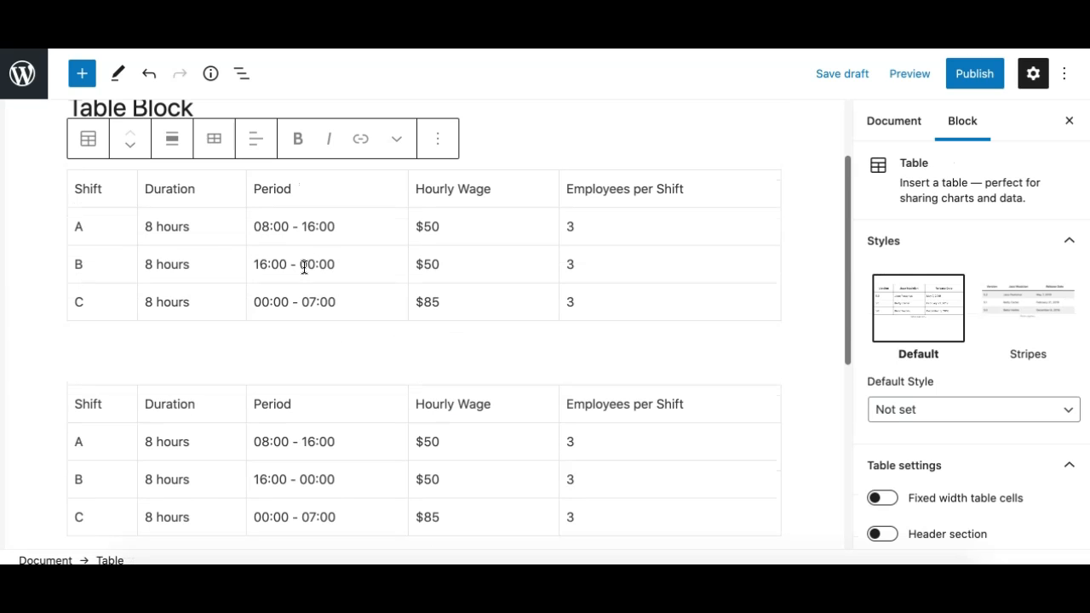
{"action": "left_click", "coordinate": [253, 227]}
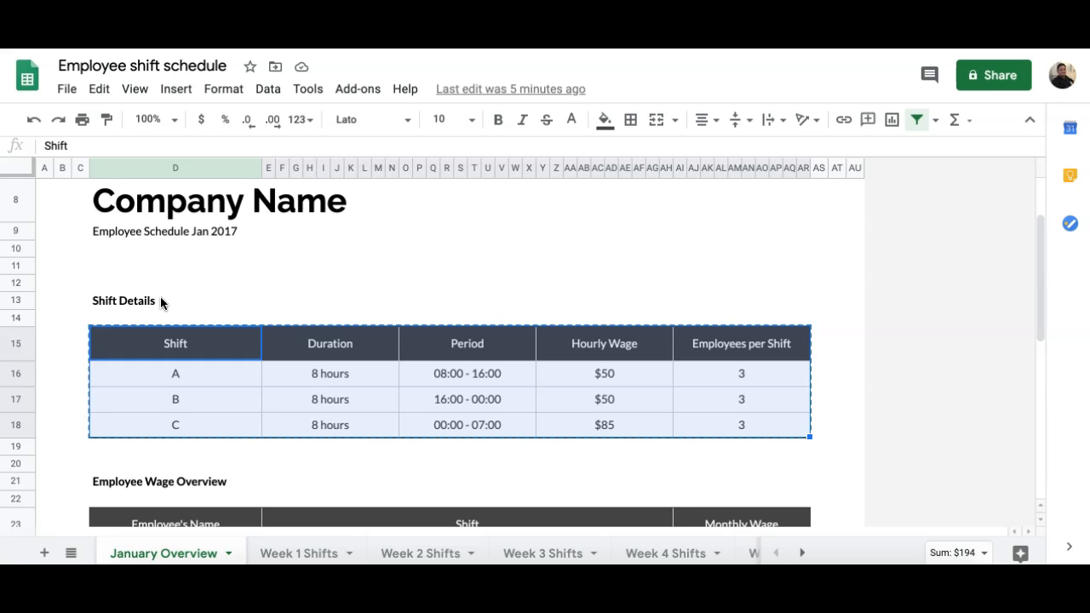
Return to Google Sheets and select the Shift Details table from the Shift header to the last Employees per Shift cell.
{"action": "left_click", "coordinate": [167, 343]}
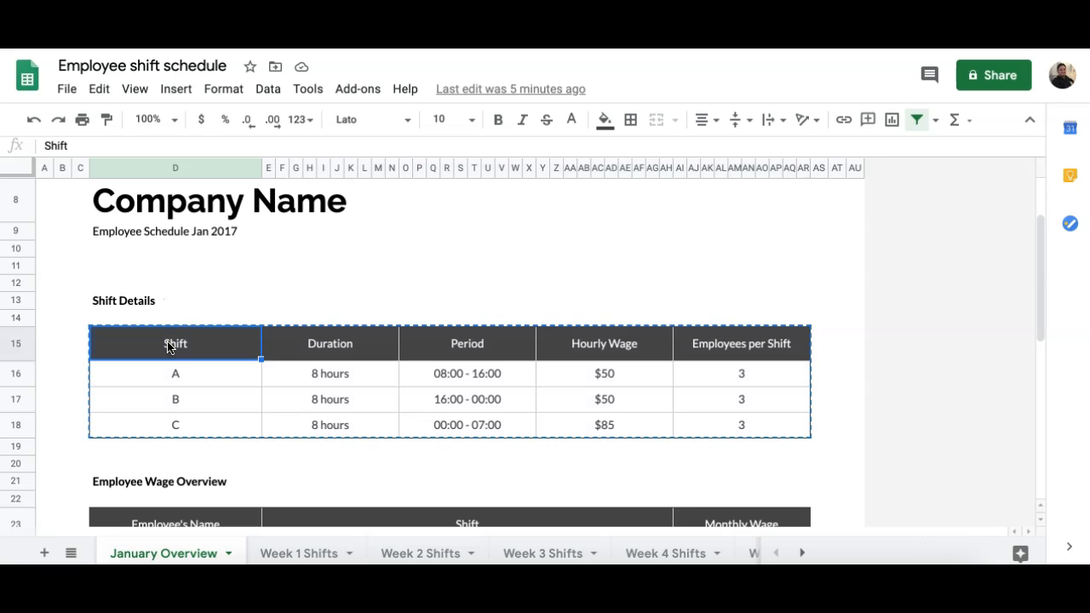
{"action": "left_click", "coordinate": [733, 422], "text": "shift"}
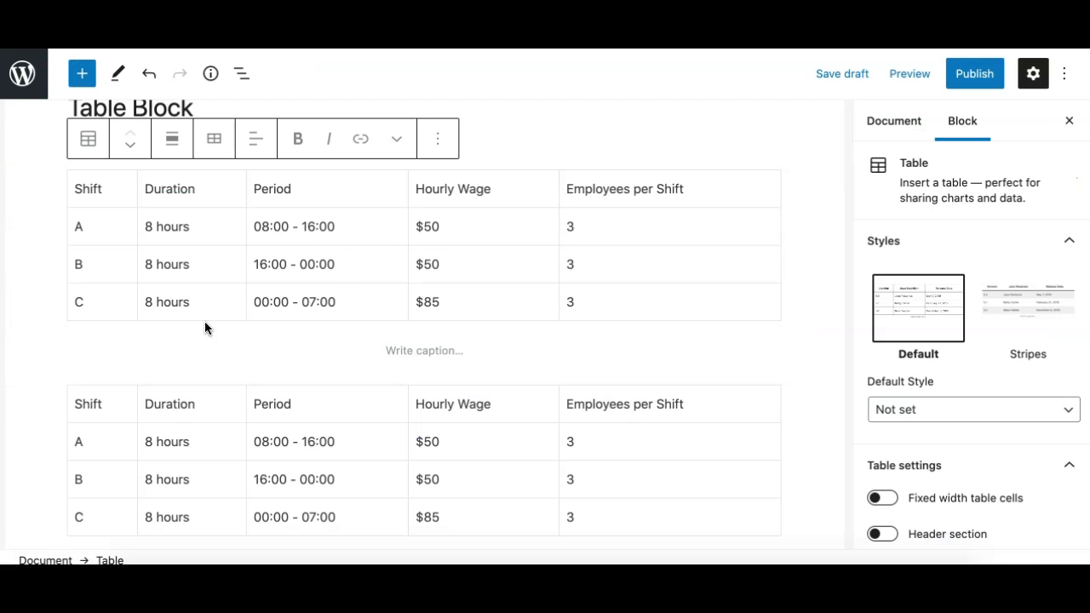
Remove the upper of the two identical shift tables from the page.
{"action": "left_click", "coordinate": [241, 73]}
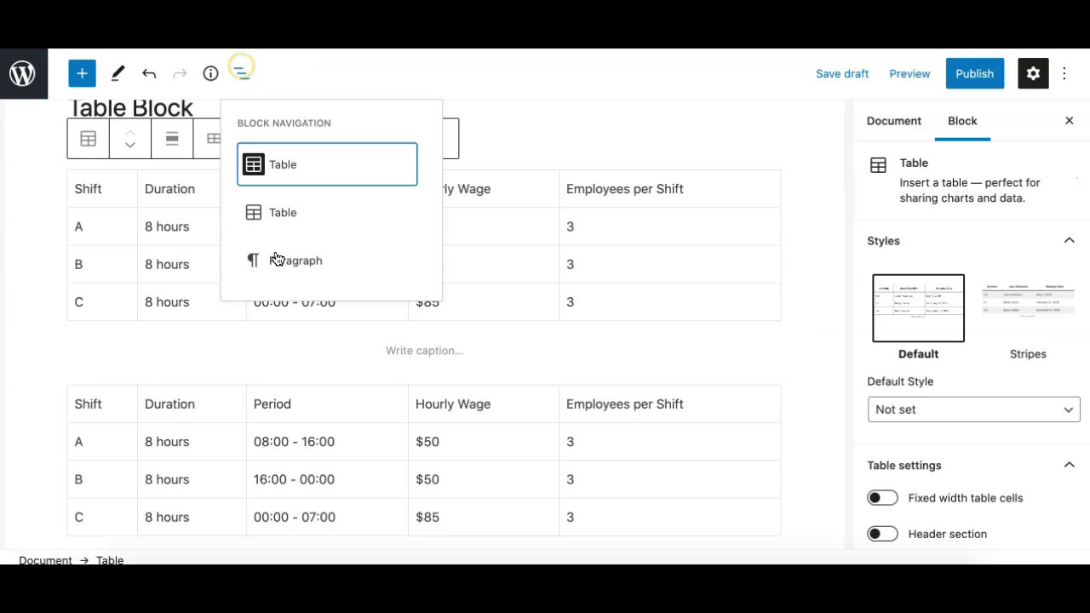
{"action": "left_click", "coordinate": [168, 264]}
{"action": "left_click", "coordinate": [436, 143]}
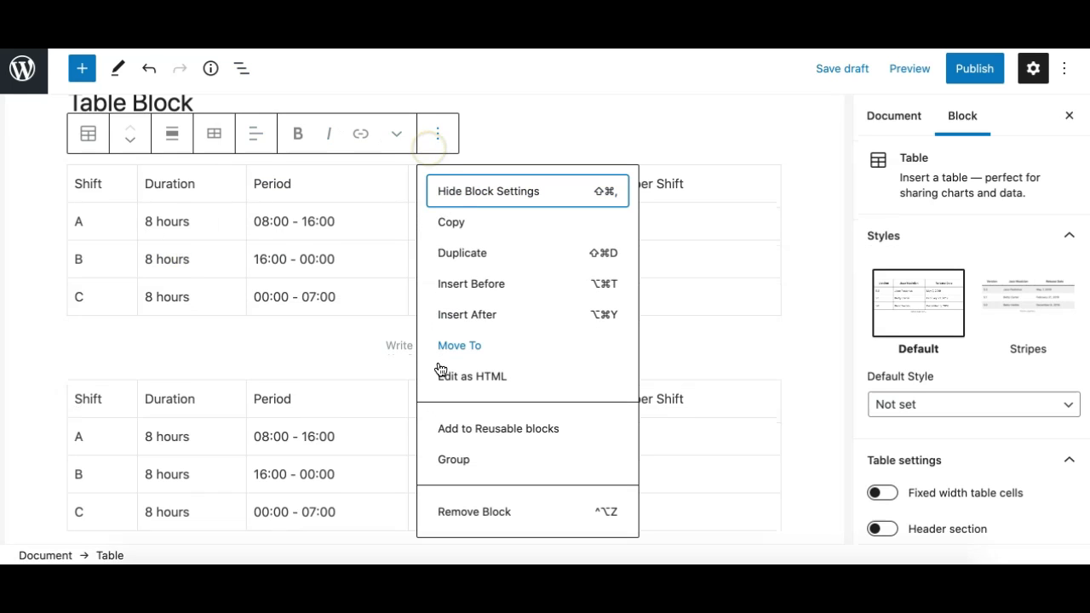
{"action": "left_click", "coordinate": [474, 512]}
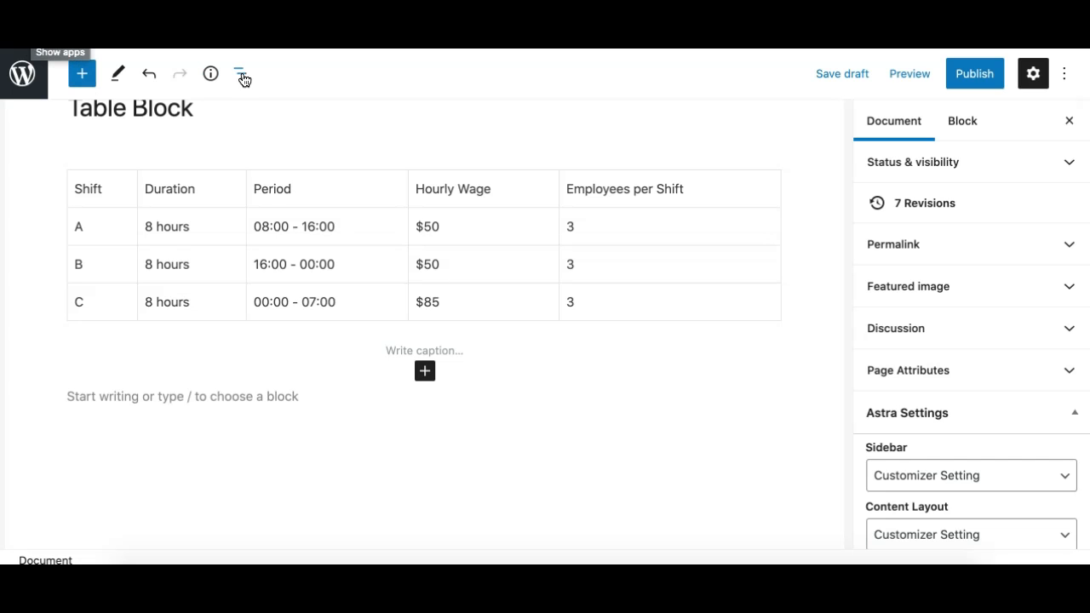
Insert a new Table block in the empty paragraph below the shift table and create it with 2 columns and 2 rows.
{"action": "left_click", "coordinate": [274, 200]}
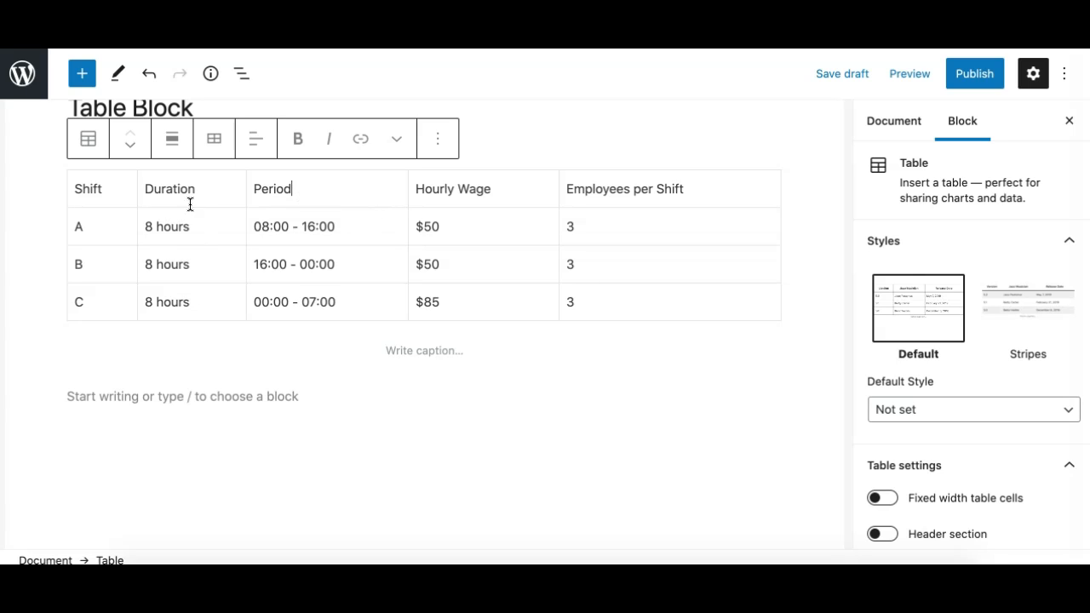
{"action": "left_click", "coordinate": [92, 195]}
{"action": "left_click", "coordinate": [323, 403]}
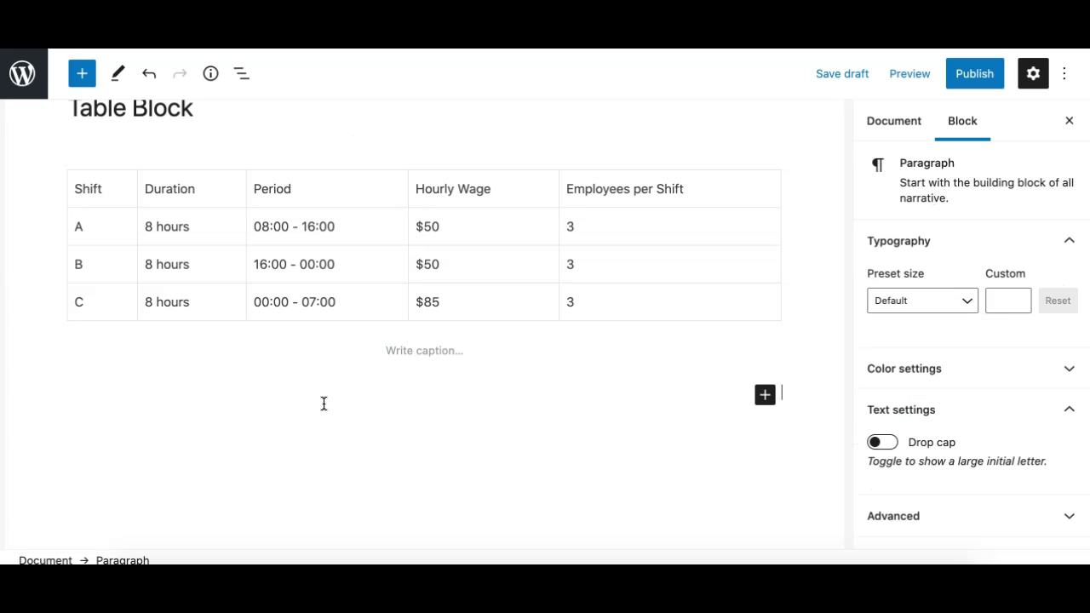
{"action": "type", "text": "/table"}
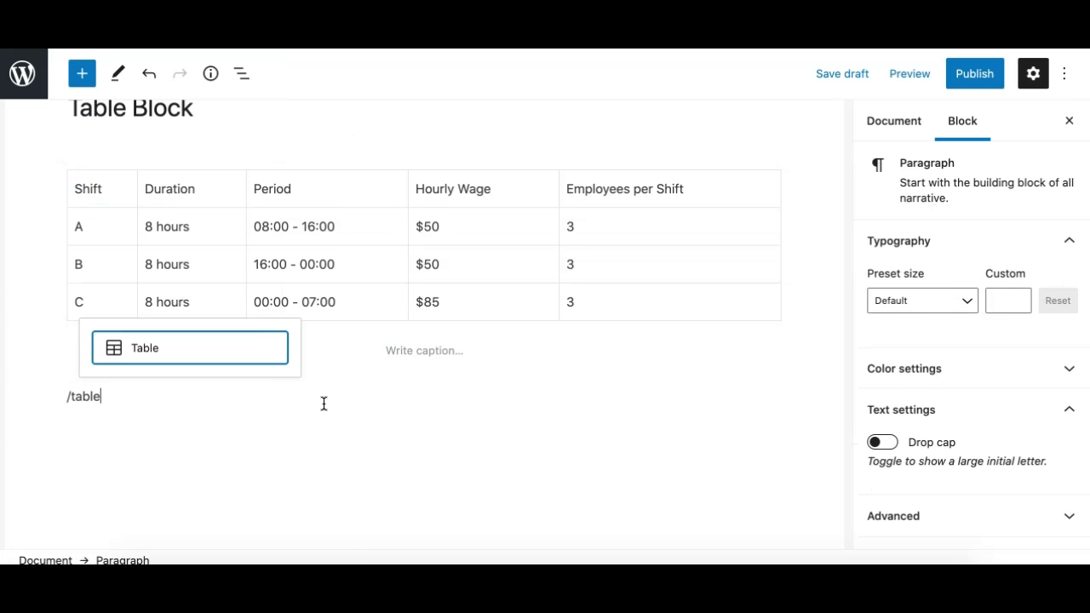
{"action": "key", "text": "Return"}
{"action": "scroll", "coordinate": [366, 464], "scroll_direction": "down", "scroll_amount": 1}
{"action": "left_click", "coordinate": [334, 448]}
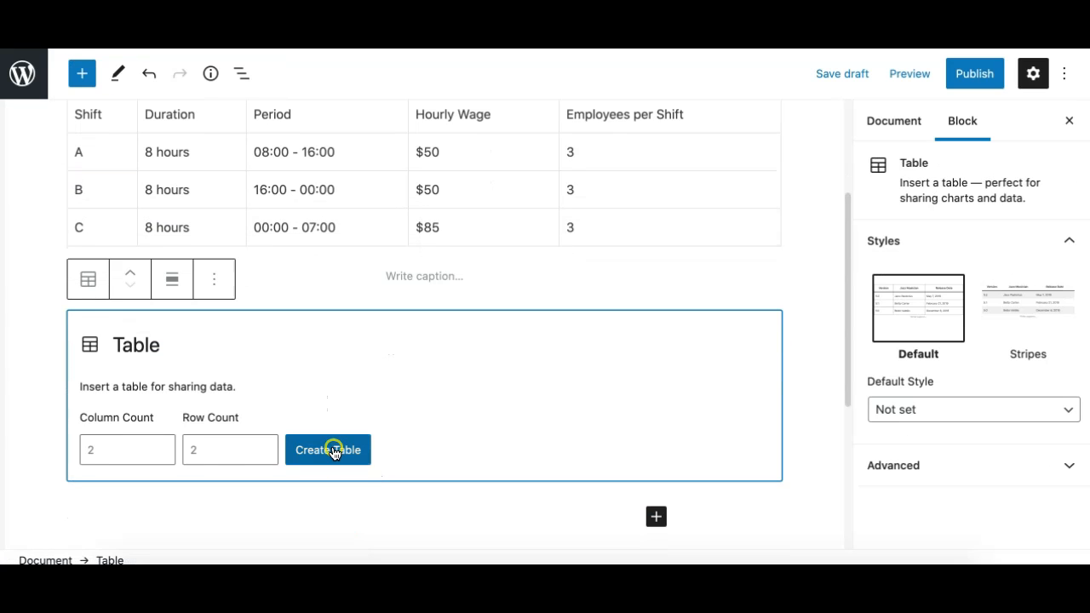
Fill the new table's cells with dsadasdas and dsdasd in the first row, dsdad and dsadad in the second.
{"action": "left_click", "coordinate": [363, 324]}
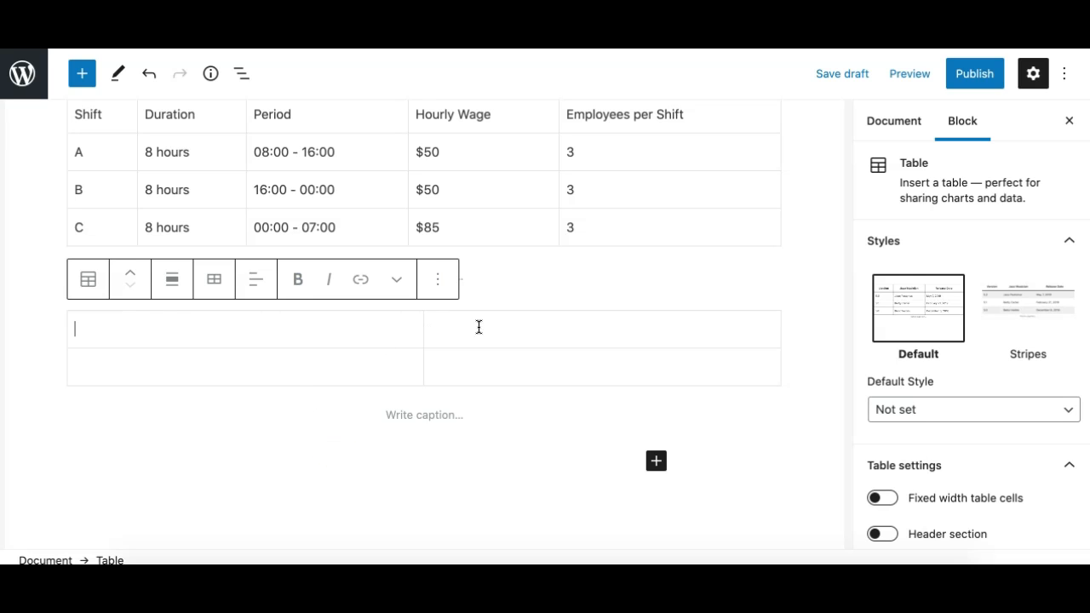
{"action": "type", "text": "dsadasdas"}
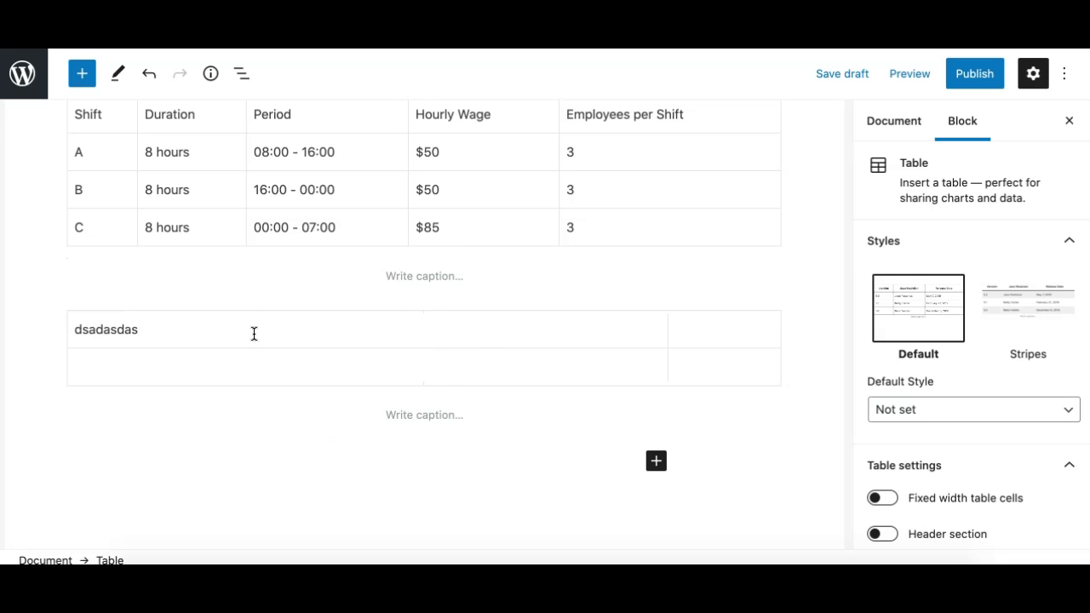
{"action": "key", "text": "Tab"}
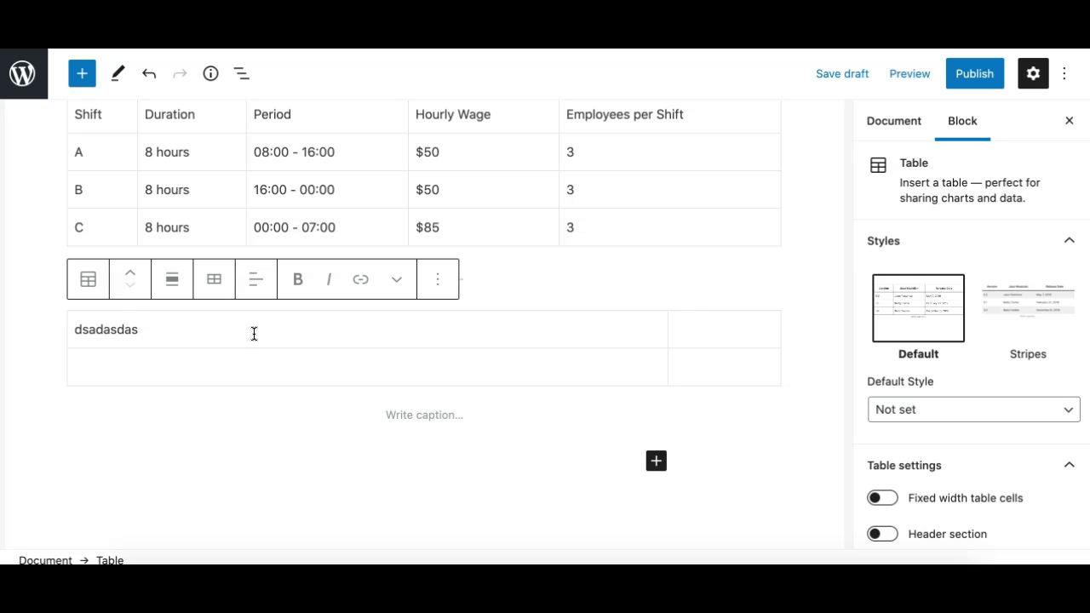
{"action": "type", "text": "dsdasd"}
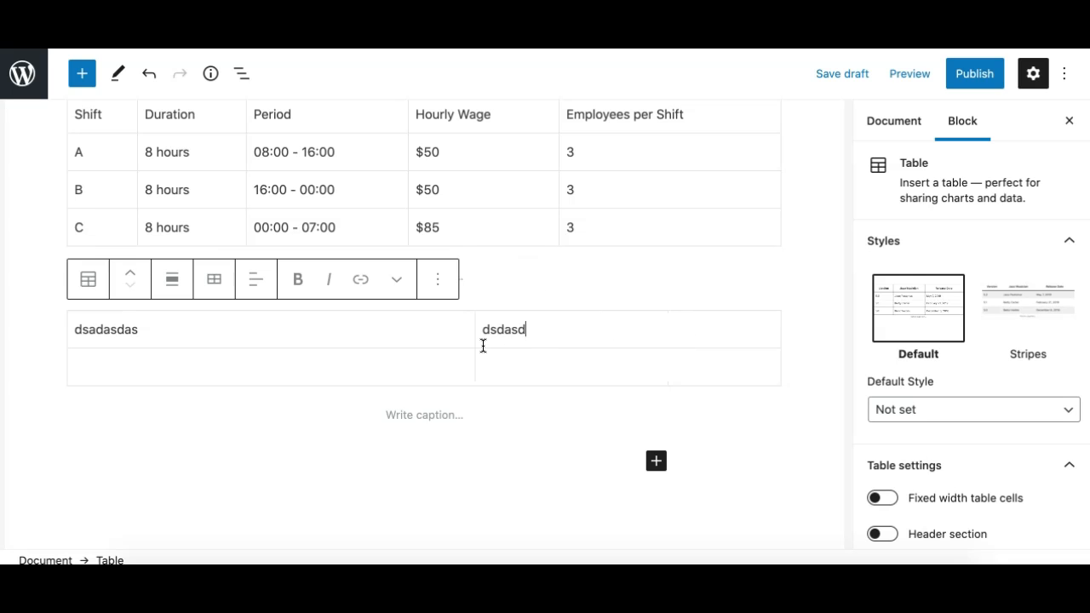
{"action": "key", "text": "Tab"}
{"action": "type", "text": "dsdad"}
{"action": "key", "text": "Tab"}
{"action": "type", "text": "dsadad"}
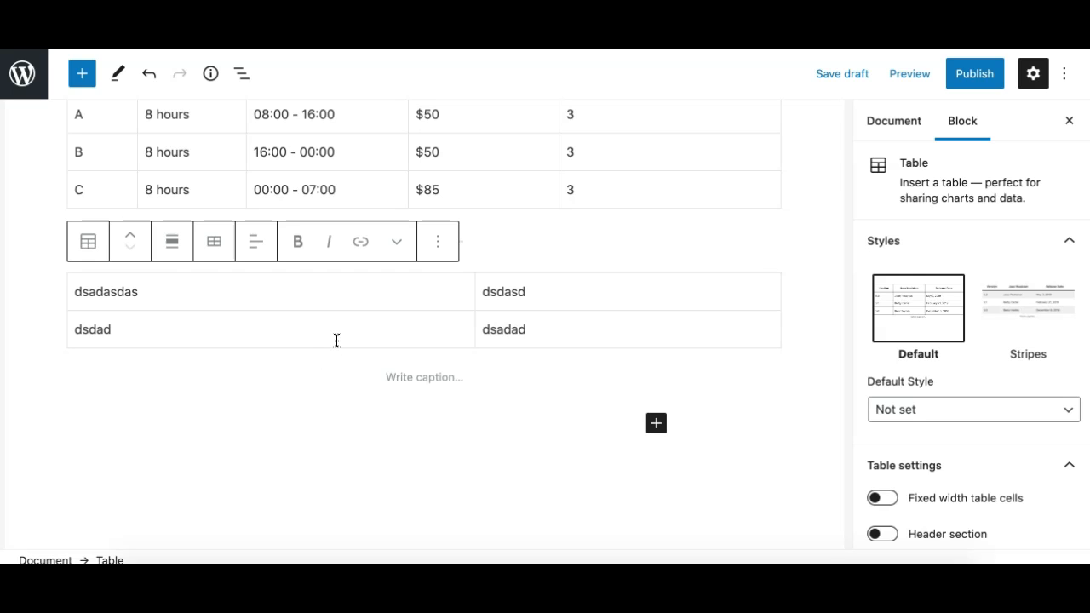
{"action": "key", "text": "Tab"}
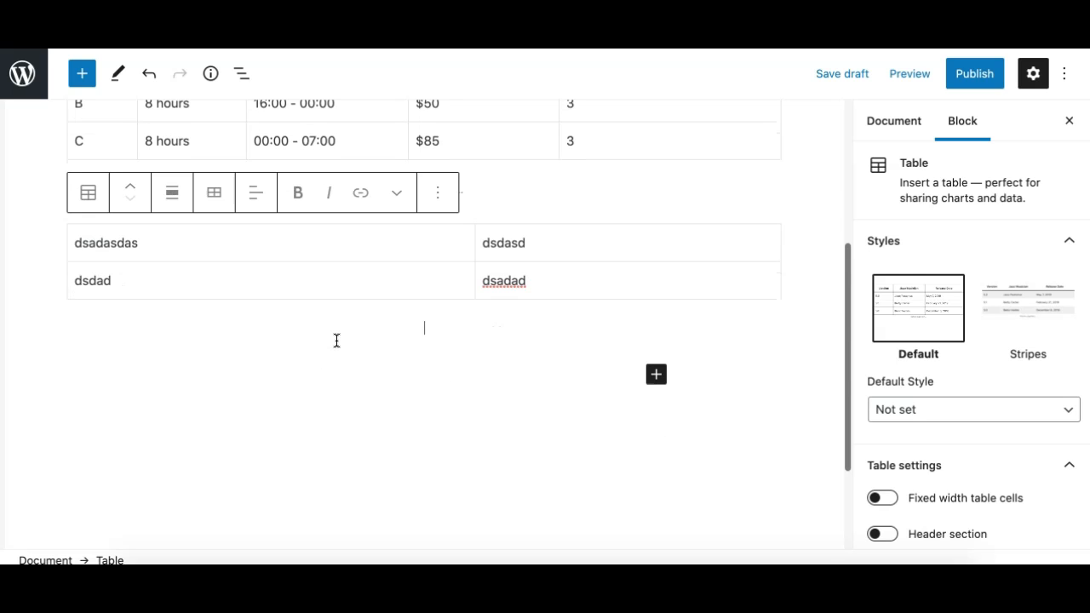
{"action": "left_click", "coordinate": [583, 283]}
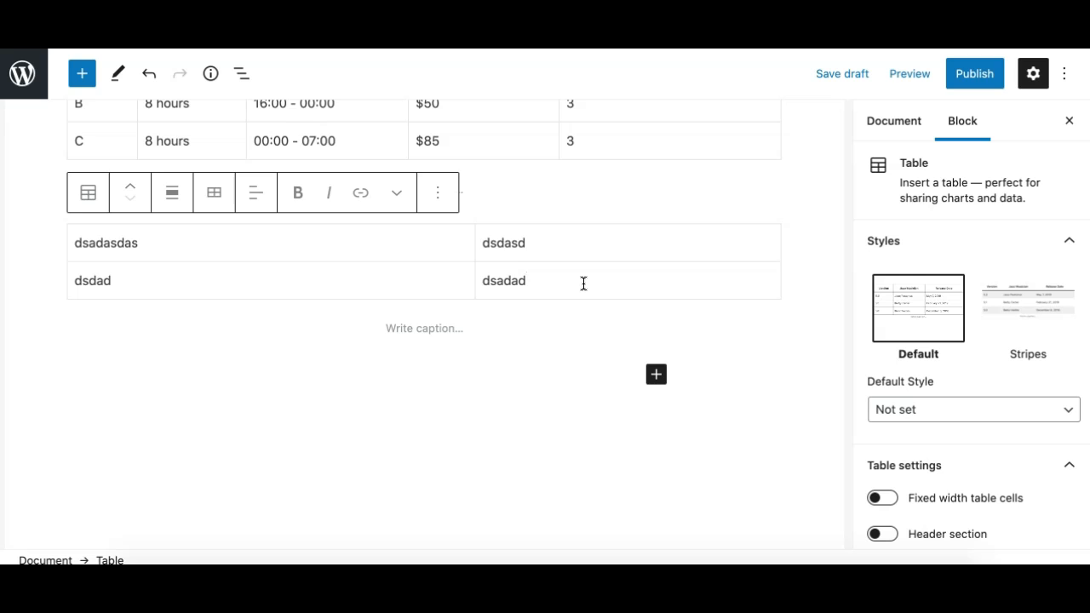
{"action": "key", "text": "Return"}
{"action": "key", "text": "BackSpace"}
Add a row after the first row of the sample table.
{"action": "scroll", "coordinate": [312, 259], "scroll_direction": "up", "scroll_amount": 2}
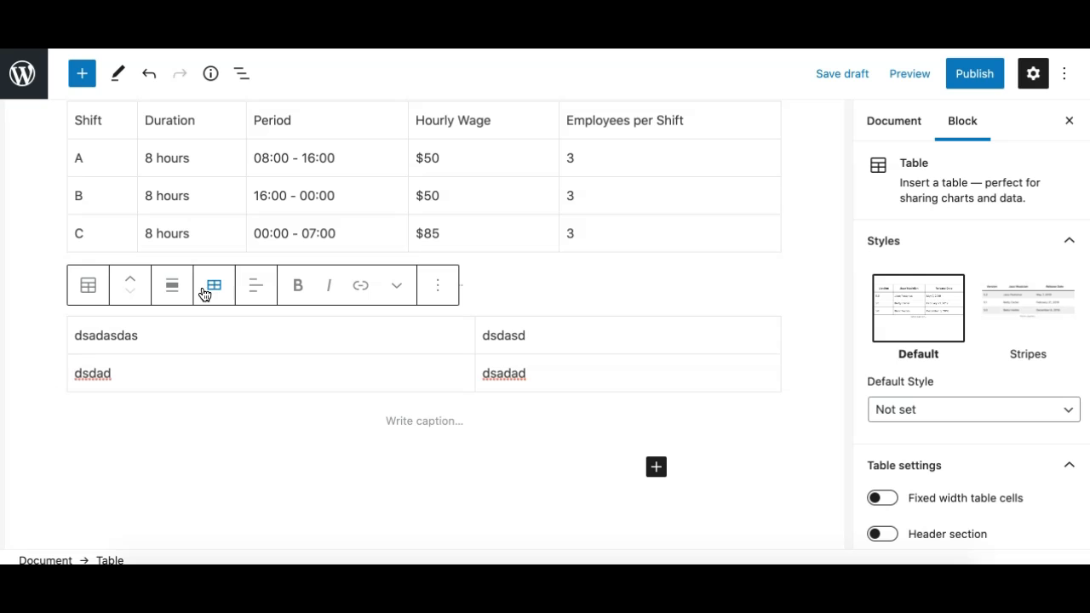
{"action": "scroll", "coordinate": [327, 189], "scroll_direction": "up", "scroll_amount": 1}
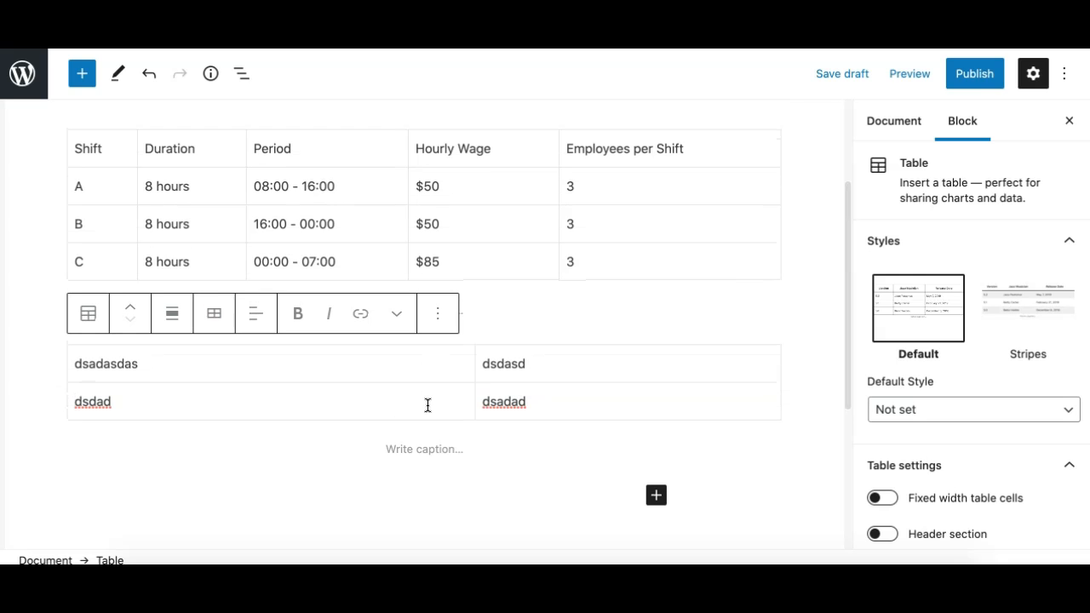
{"action": "left_click", "coordinate": [406, 366]}
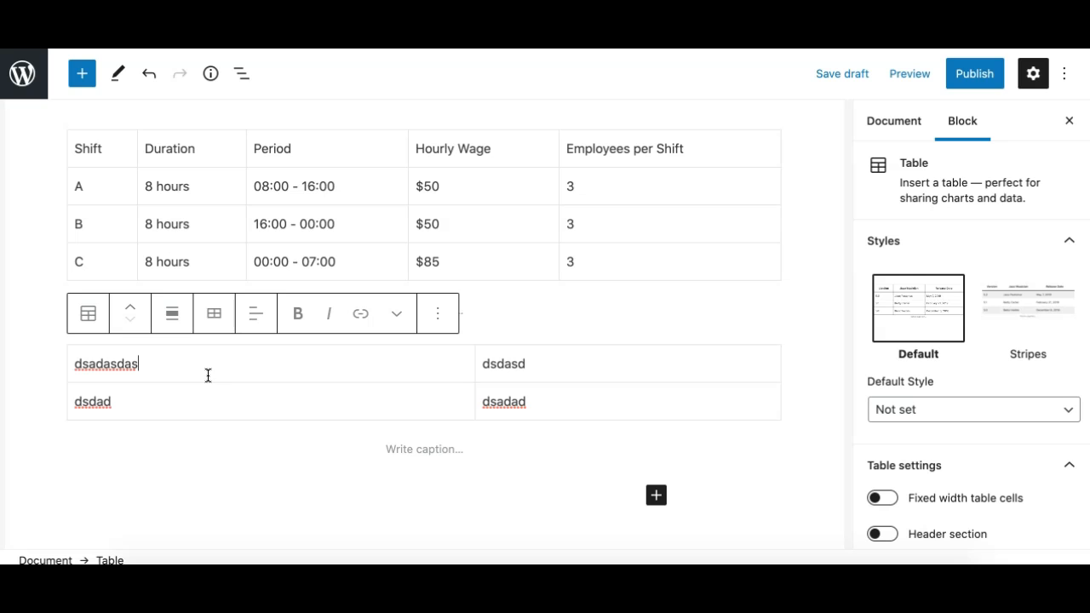
{"action": "left_click", "coordinate": [213, 326]}
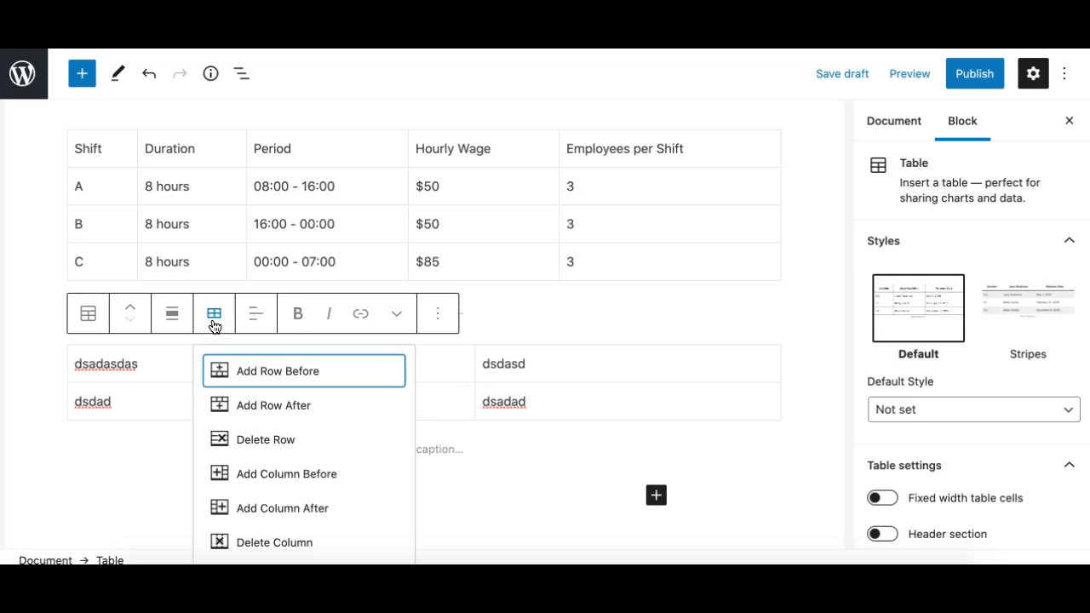
{"action": "left_click", "coordinate": [146, 372]}
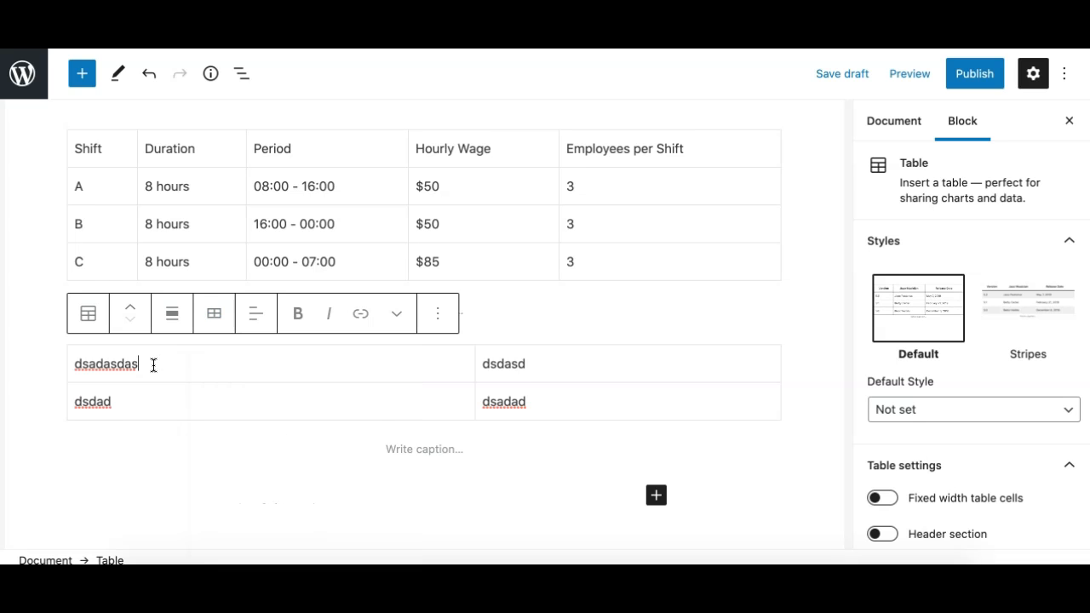
{"action": "scroll", "coordinate": [154, 366], "scroll_direction": "down", "scroll_amount": 1}
{"action": "left_click", "coordinate": [219, 292]}
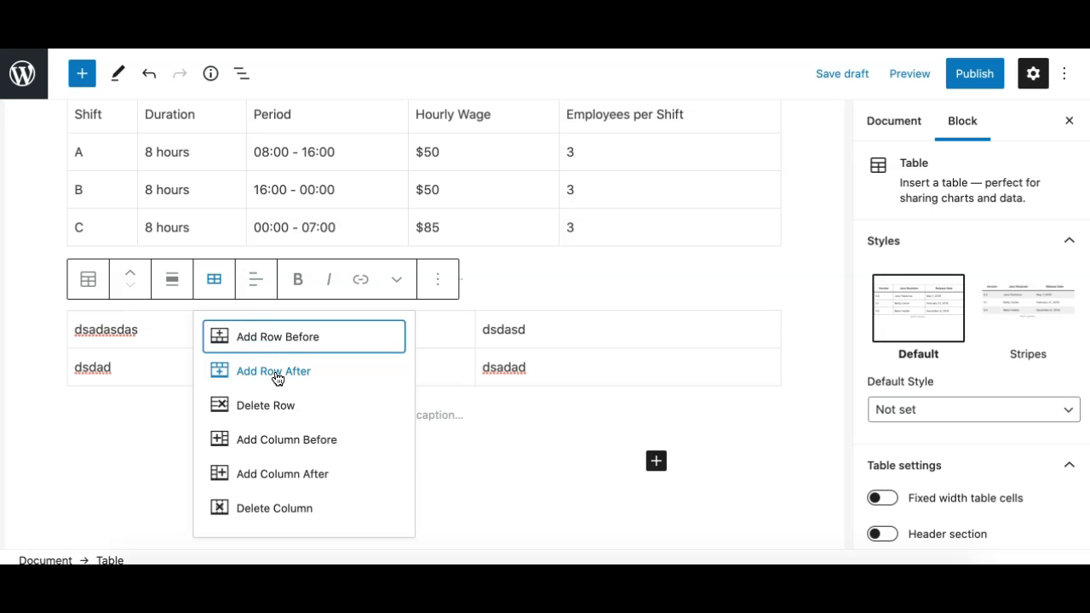
{"action": "left_click", "coordinate": [277, 378]}
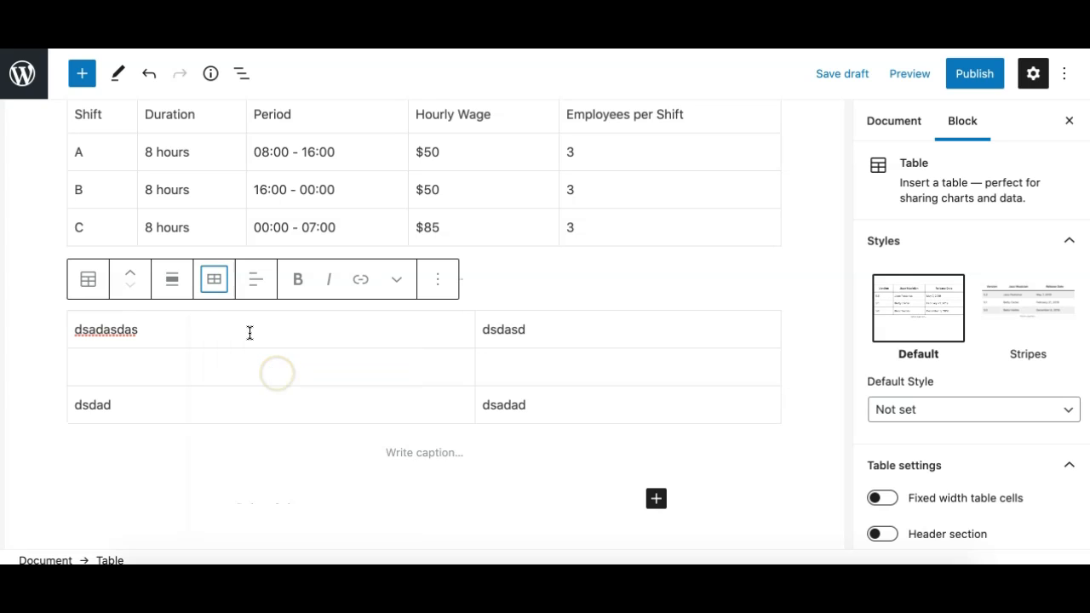
Fill the empty middle row of the sample table with dsadasd and adasdasd.
{"action": "left_click", "coordinate": [238, 360]}
{"action": "type", "text": "dsad"}
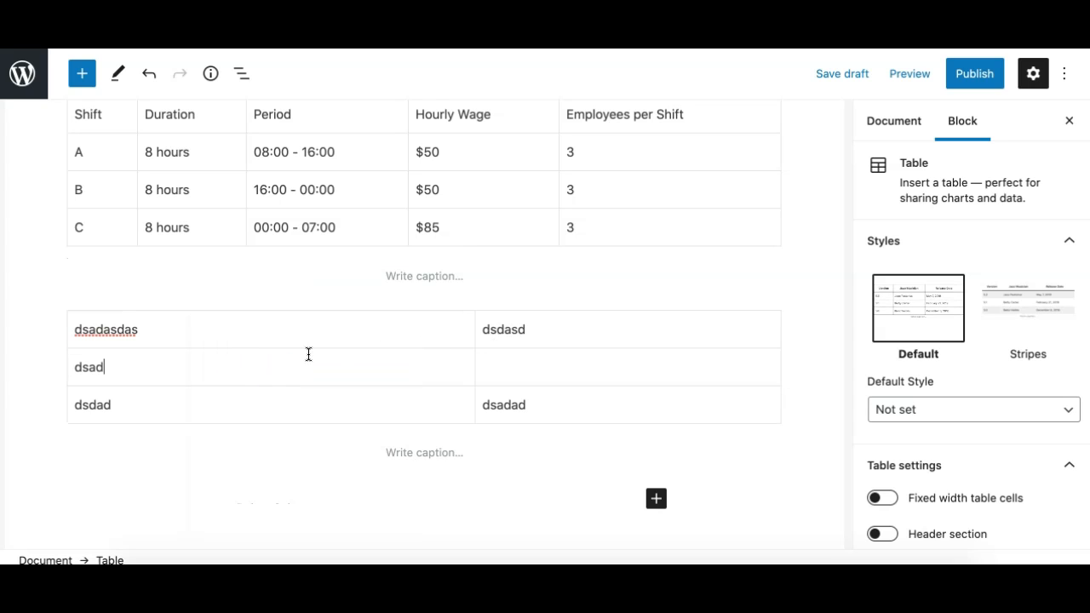
{"action": "type", "text": "asd"}
{"action": "left_click", "coordinate": [538, 364]}
{"action": "type", "text": "adasdasd"}
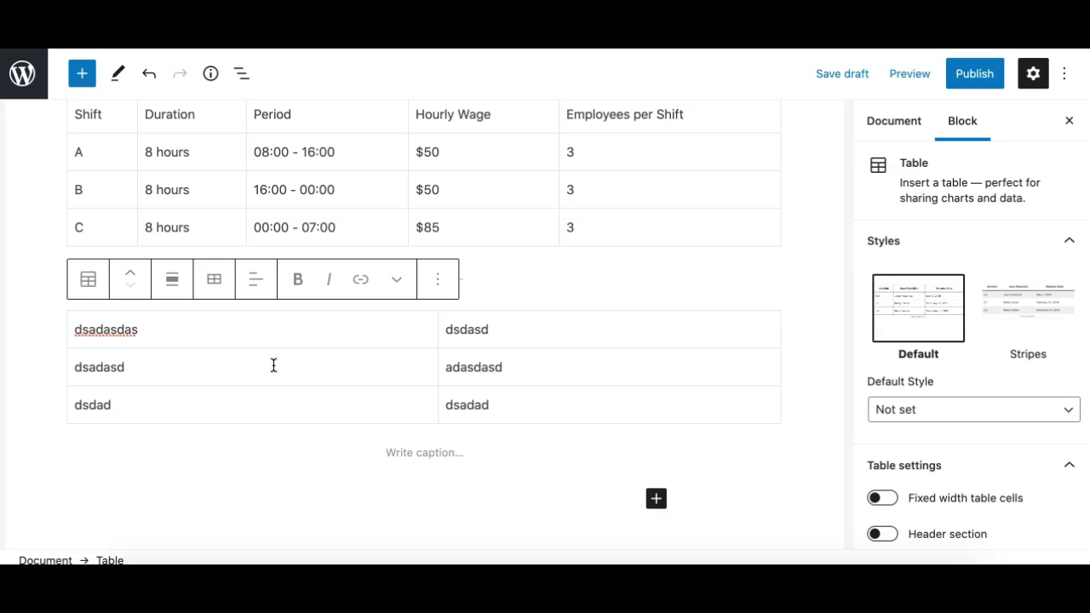
Replace the text in the first cell of the middle row with a person's first name.
{"action": "left_click", "coordinate": [188, 367]}
{"action": "left_click", "coordinate": [214, 282]}
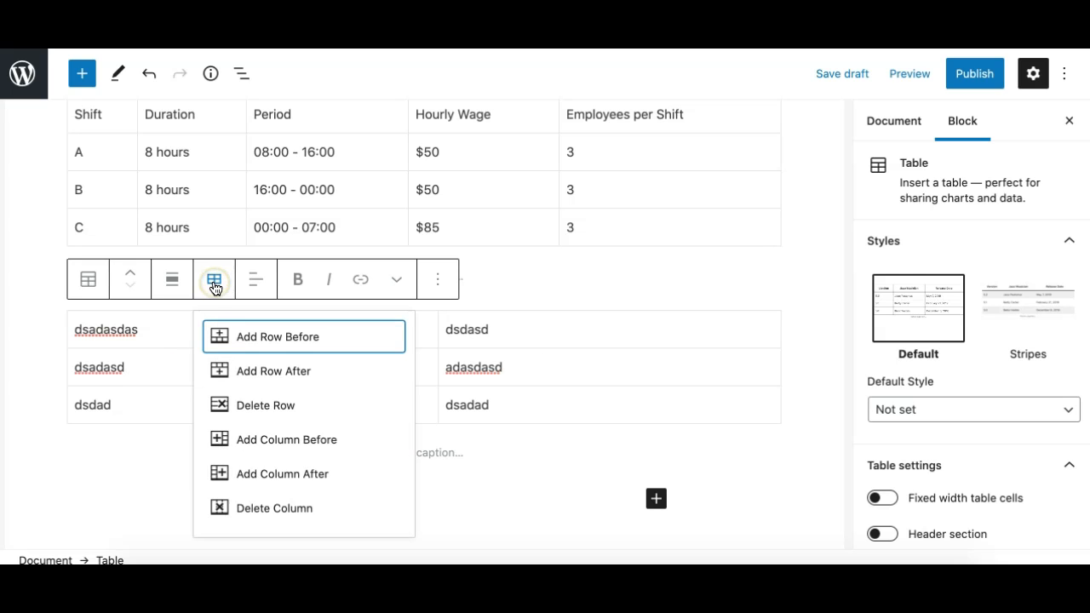
{"action": "left_click", "coordinate": [124, 369]}
{"action": "double_click", "coordinate": [123, 369]}
{"action": "type", "text": "munir"}
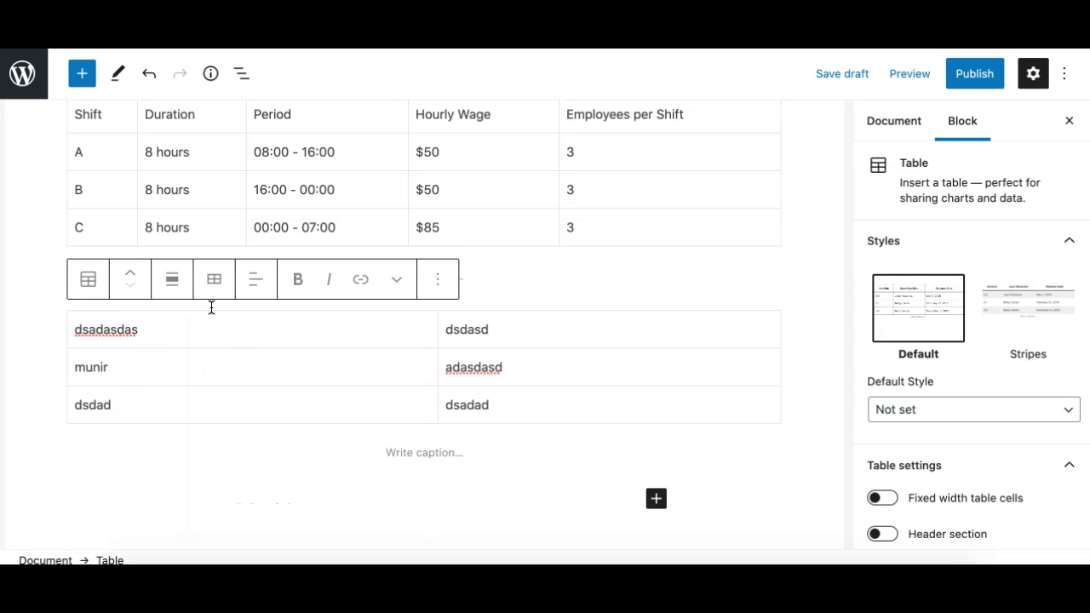
Delete the middle row of the sample table and undo that deletion.
{"action": "left_click", "coordinate": [214, 281]}
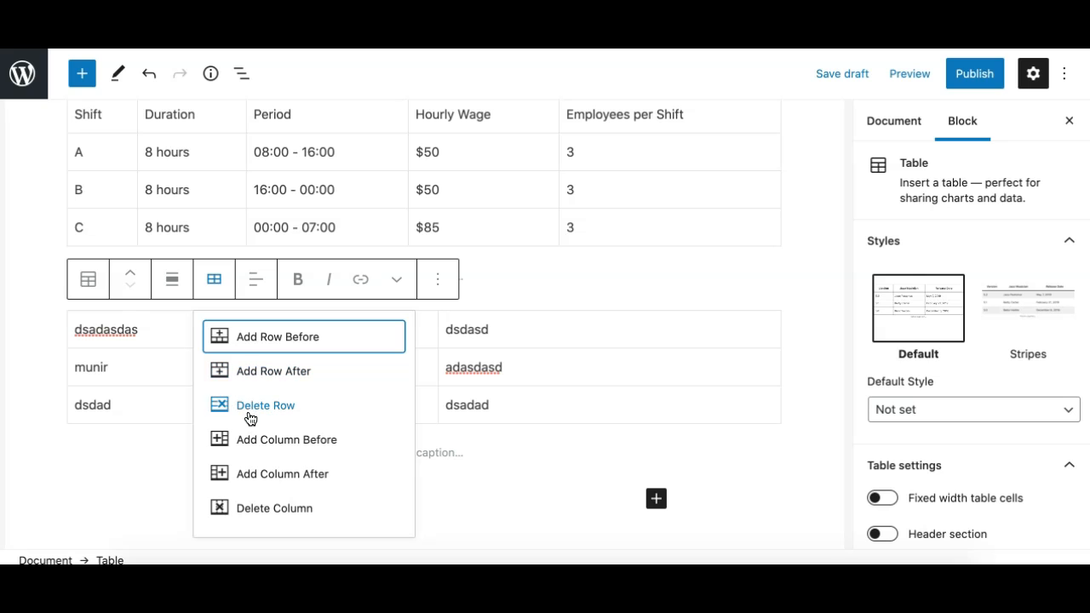
{"action": "left_click", "coordinate": [151, 367]}
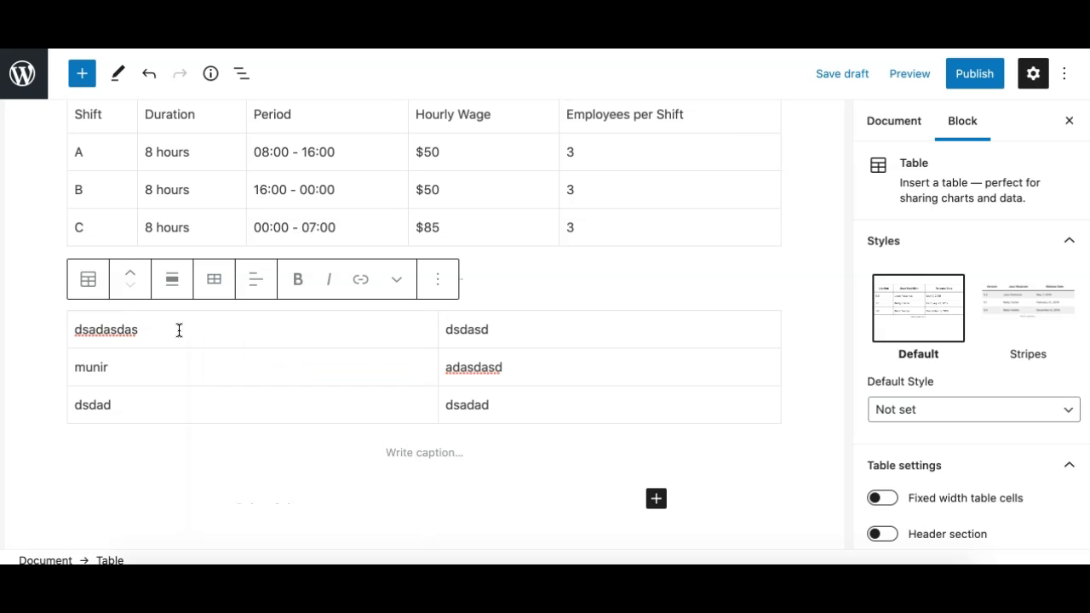
{"action": "left_click", "coordinate": [534, 370]}
{"action": "left_click", "coordinate": [333, 375]}
{"action": "left_click", "coordinate": [215, 281]}
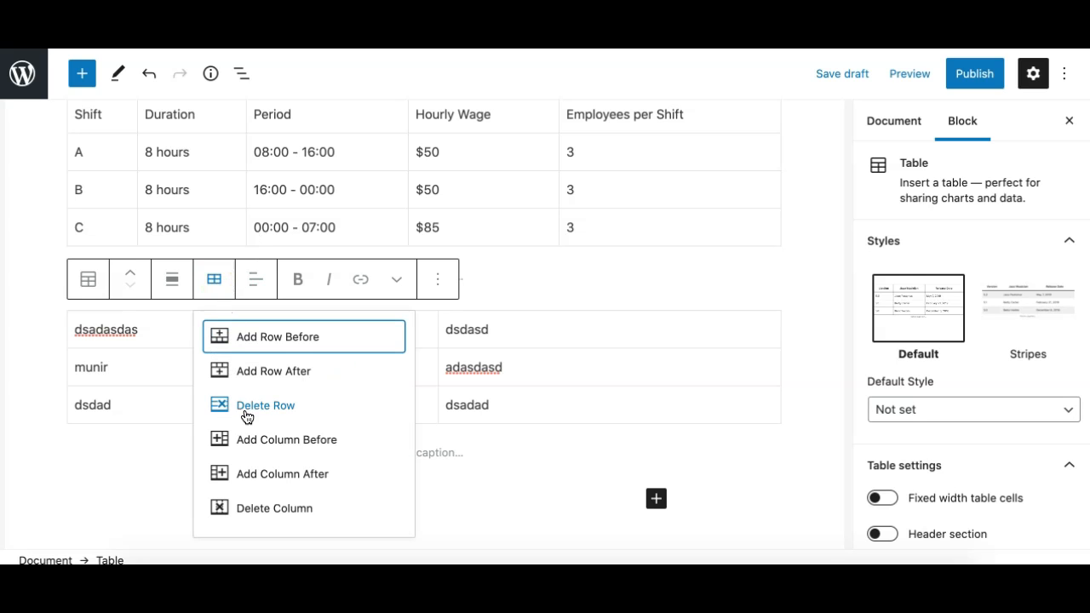
{"action": "left_click", "coordinate": [255, 407]}
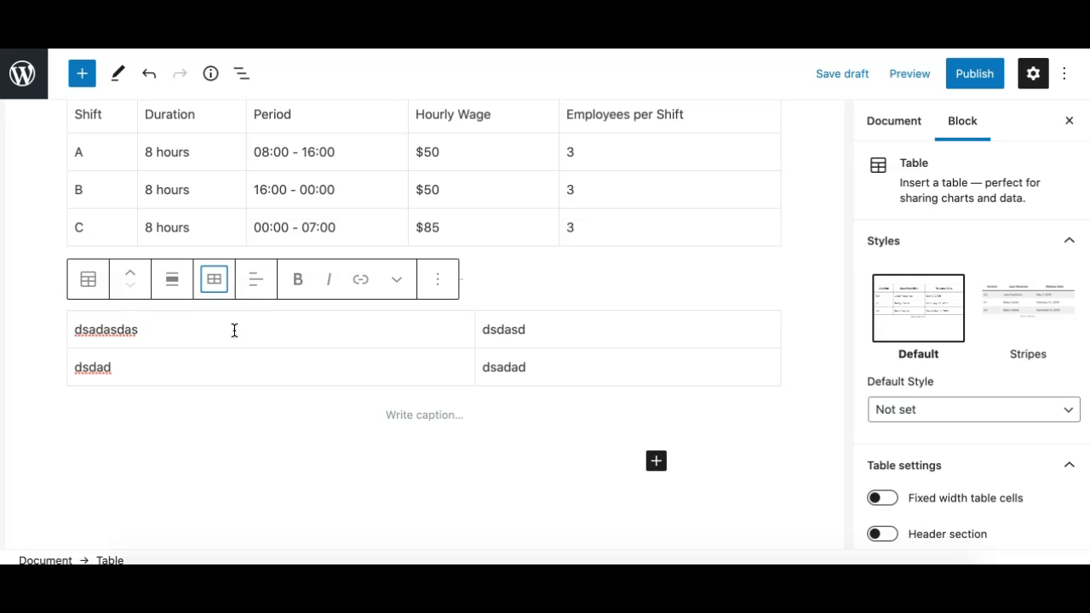
{"action": "left_click", "coordinate": [308, 324]}
{"action": "key", "text": "ctrl+z"}
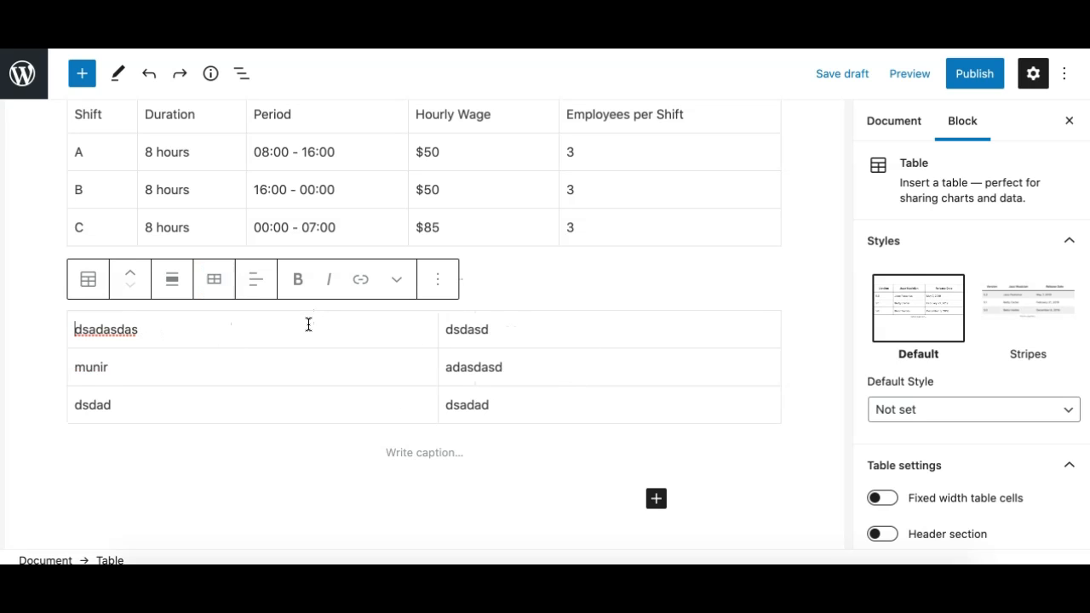
Add a column before the first column of the sample table.
{"action": "left_click", "coordinate": [219, 372]}
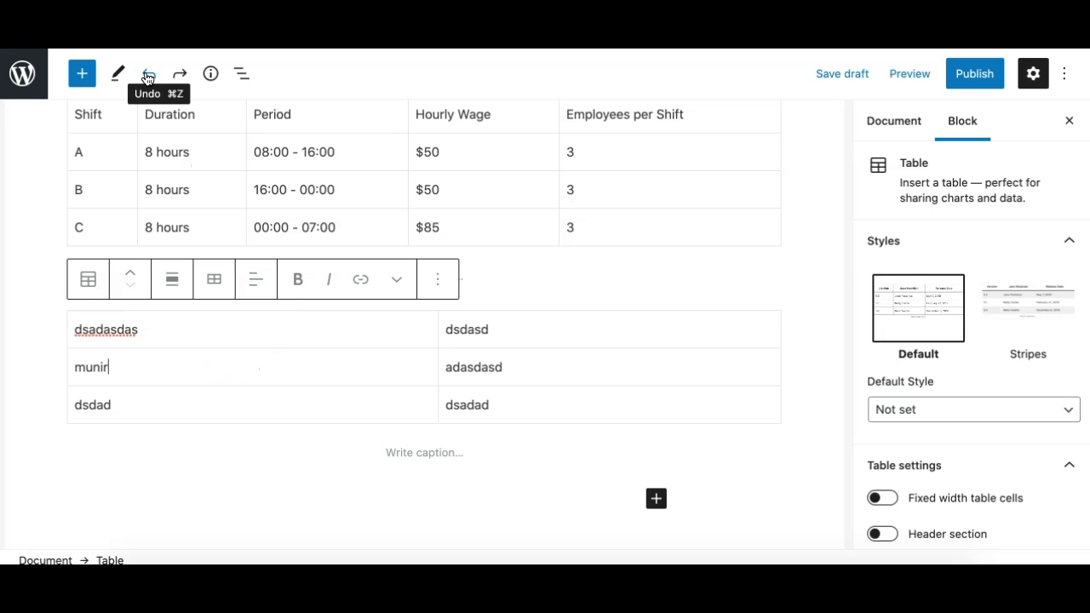
{"action": "left_click", "coordinate": [217, 287]}
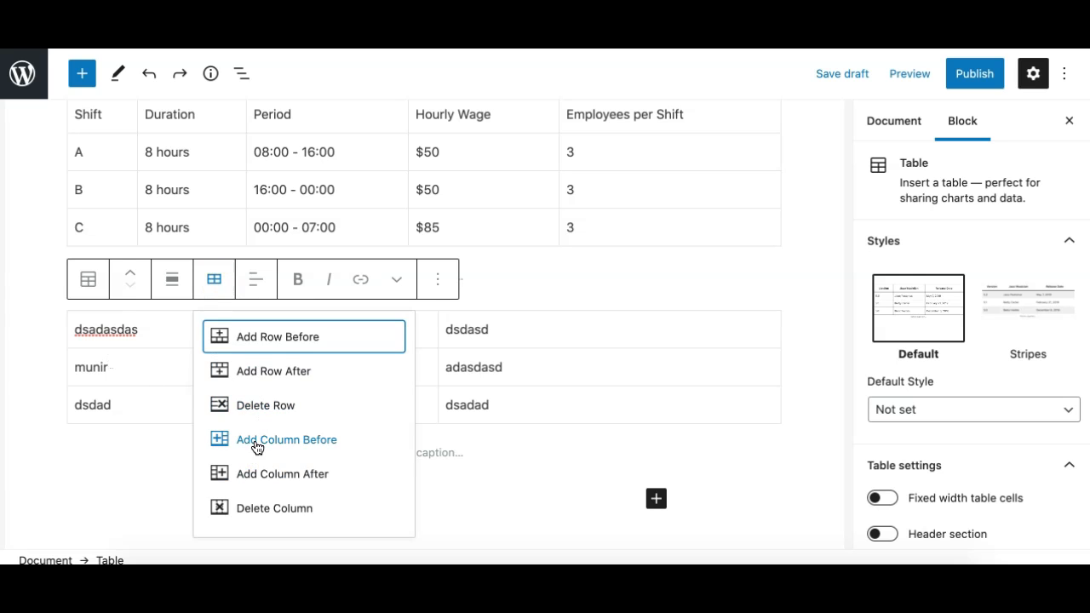
{"action": "left_click", "coordinate": [120, 377]}
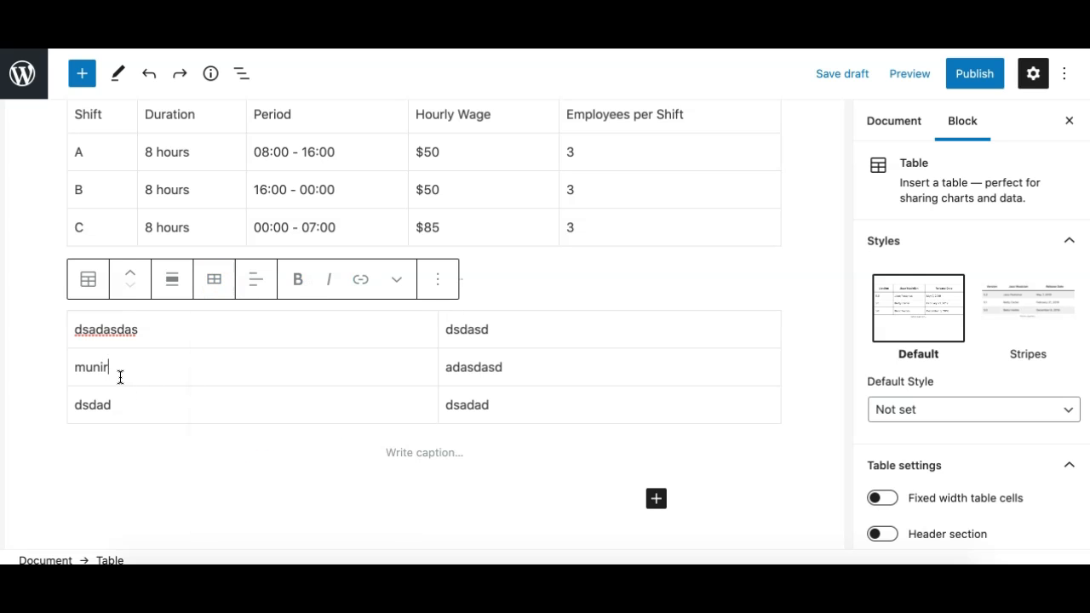
{"action": "left_click", "coordinate": [214, 279]}
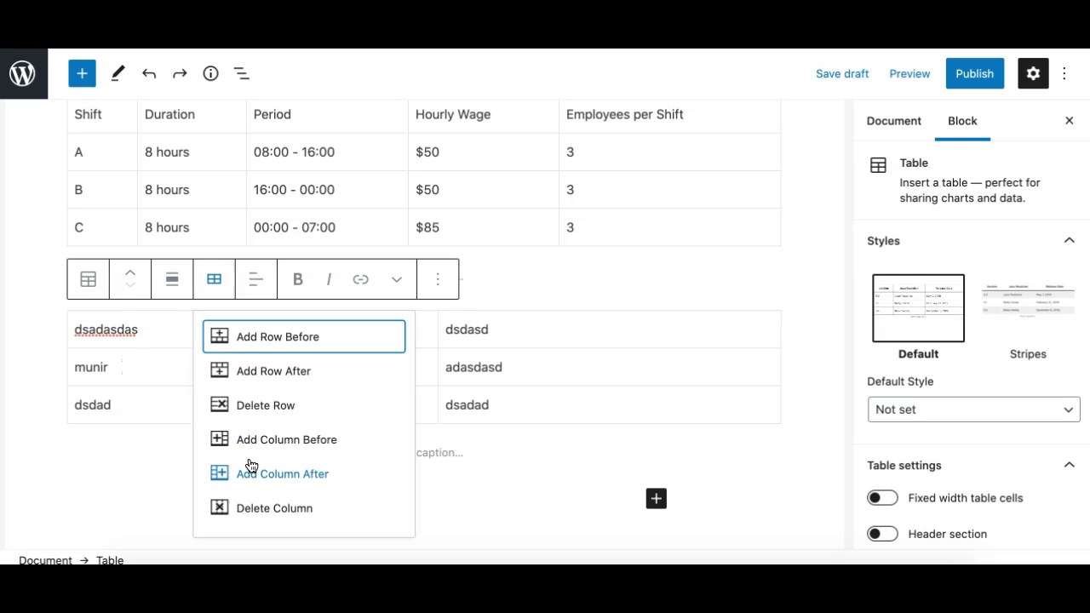
{"action": "left_click", "coordinate": [251, 443]}
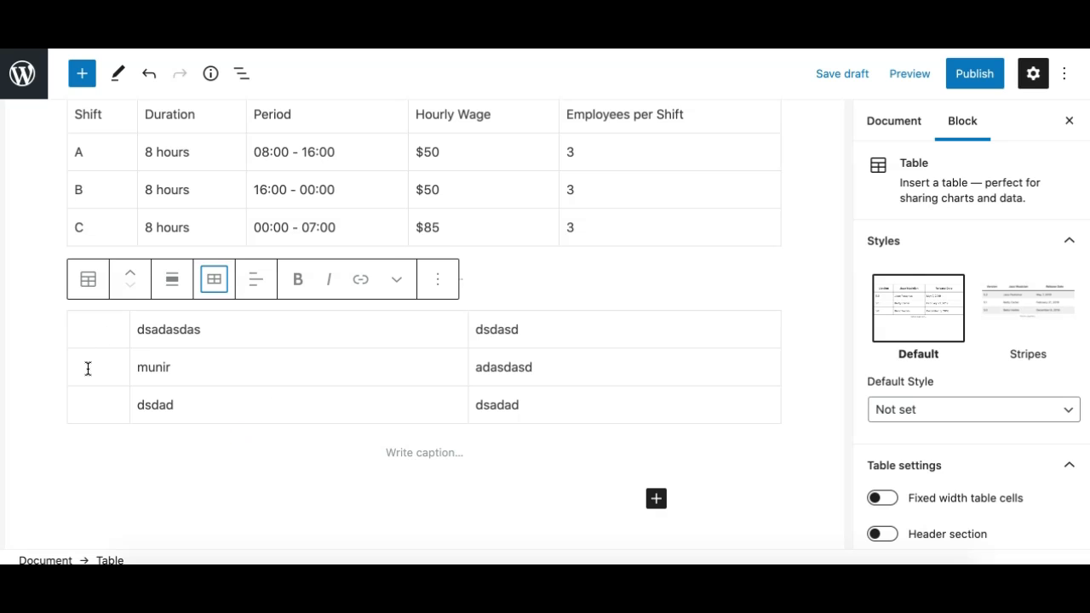
Undo the last column insertion and add a column after the first column of the sample table.
{"action": "key", "text": "ctrl+z"}
{"action": "left_click", "coordinate": [134, 365]}
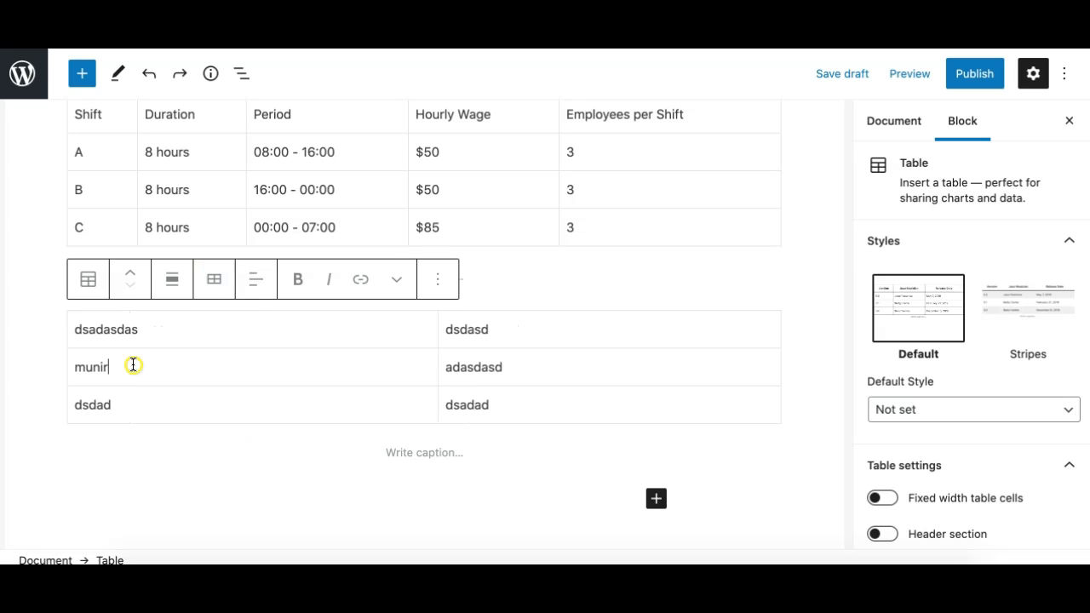
{"action": "left_click", "coordinate": [213, 281]}
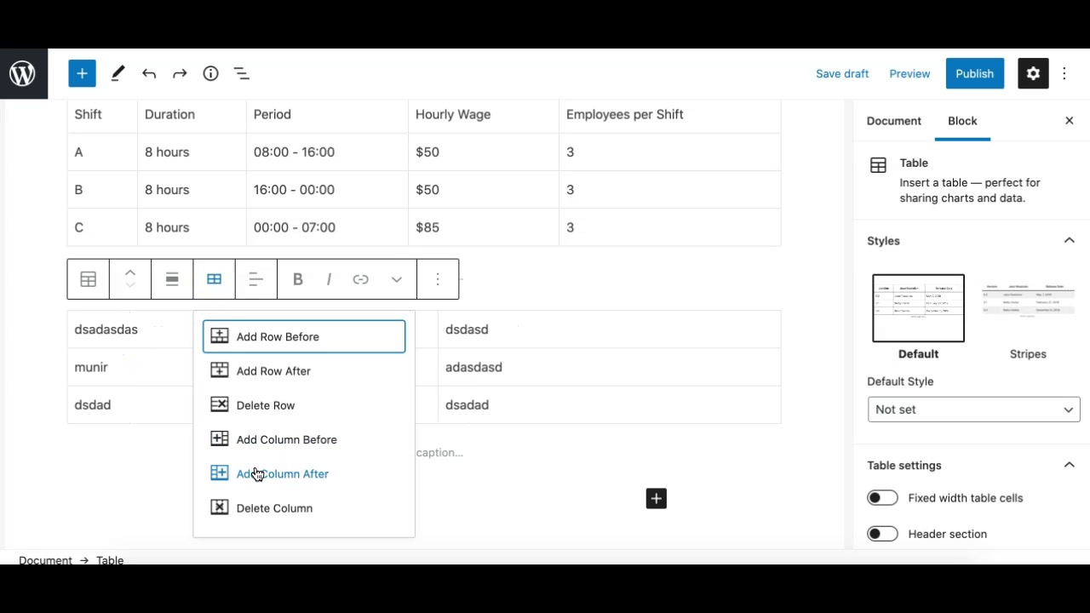
{"action": "left_click", "coordinate": [253, 472]}
Fill the empty middle column of the sample table with adasd, dsdas and adadad from the first row down.
{"action": "left_click", "coordinate": [443, 374]}
{"action": "type", "text": "dsdas"}
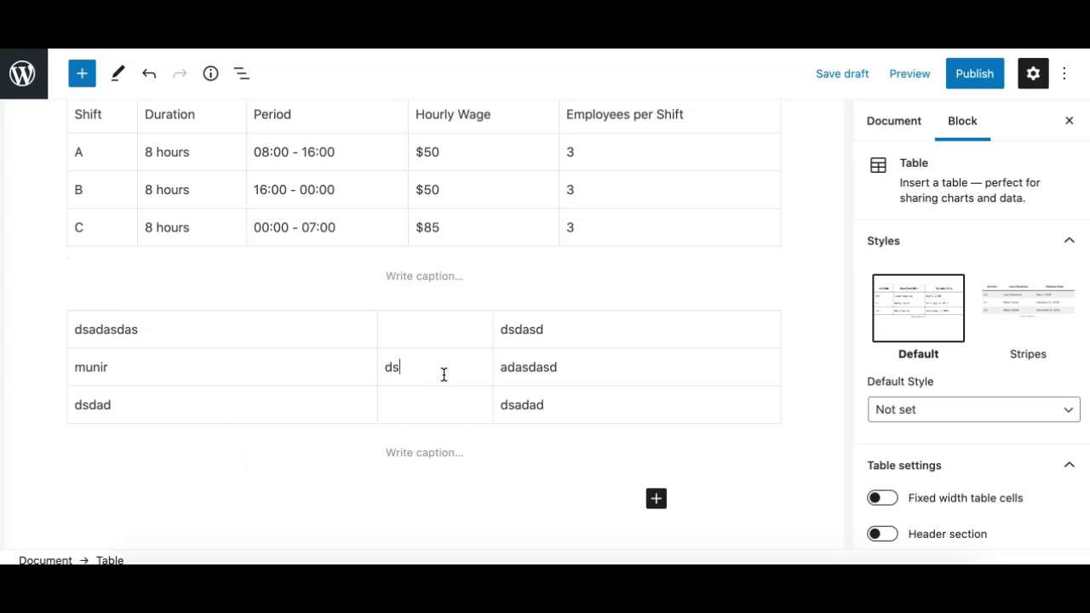
{"action": "left_click", "coordinate": [430, 338]}
{"action": "type", "text": "adasd"}
{"action": "left_click", "coordinate": [401, 403]}
{"action": "type", "text": "adadad"}
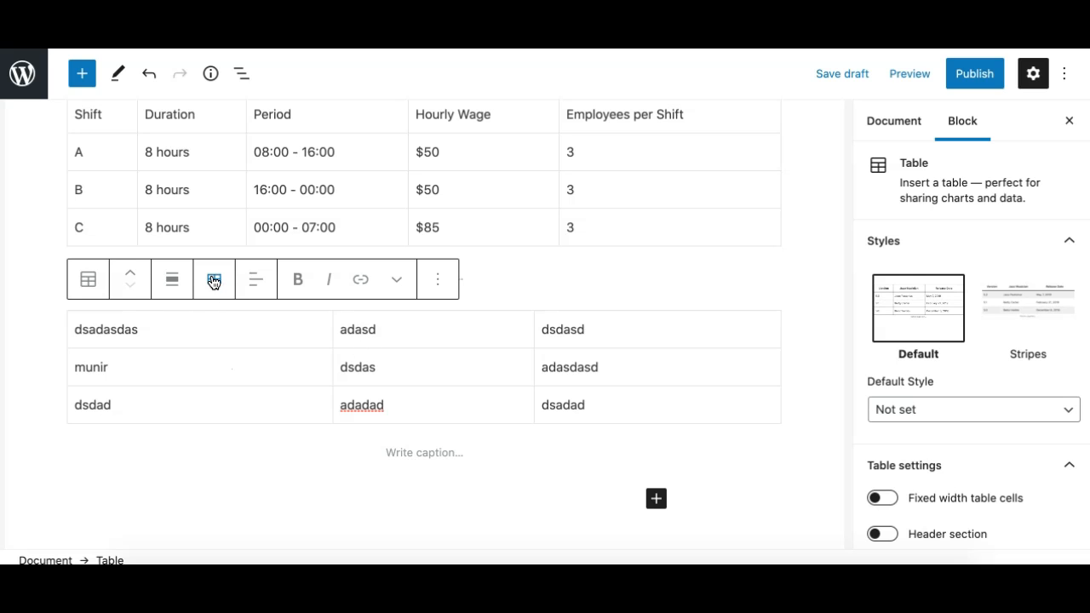
Delete the first column of the sample table.
{"action": "left_click", "coordinate": [214, 279]}
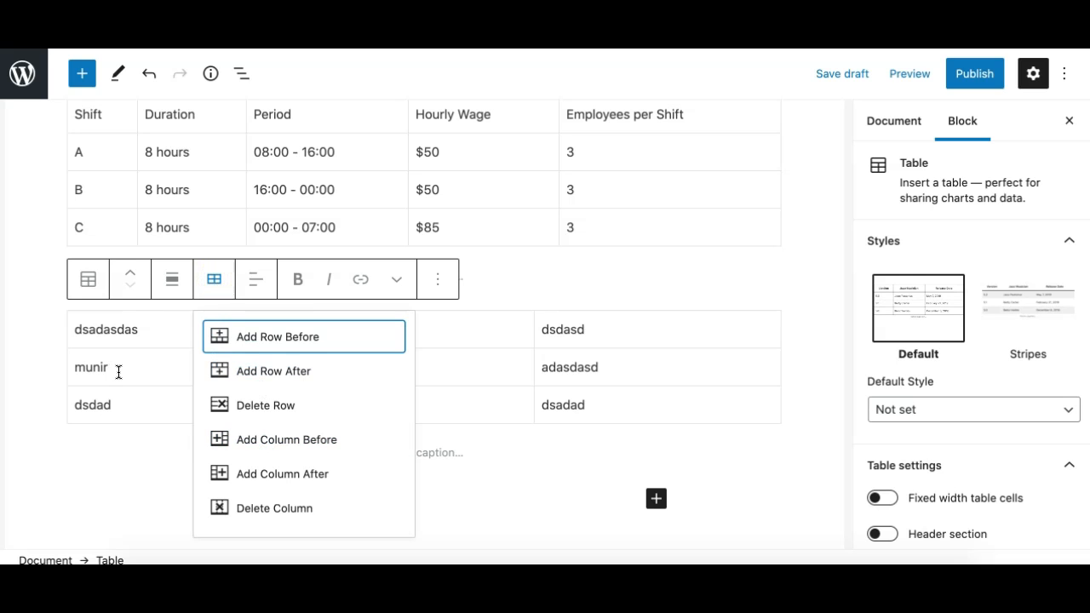
{"action": "left_click", "coordinate": [116, 370]}
{"action": "left_click", "coordinate": [142, 372]}
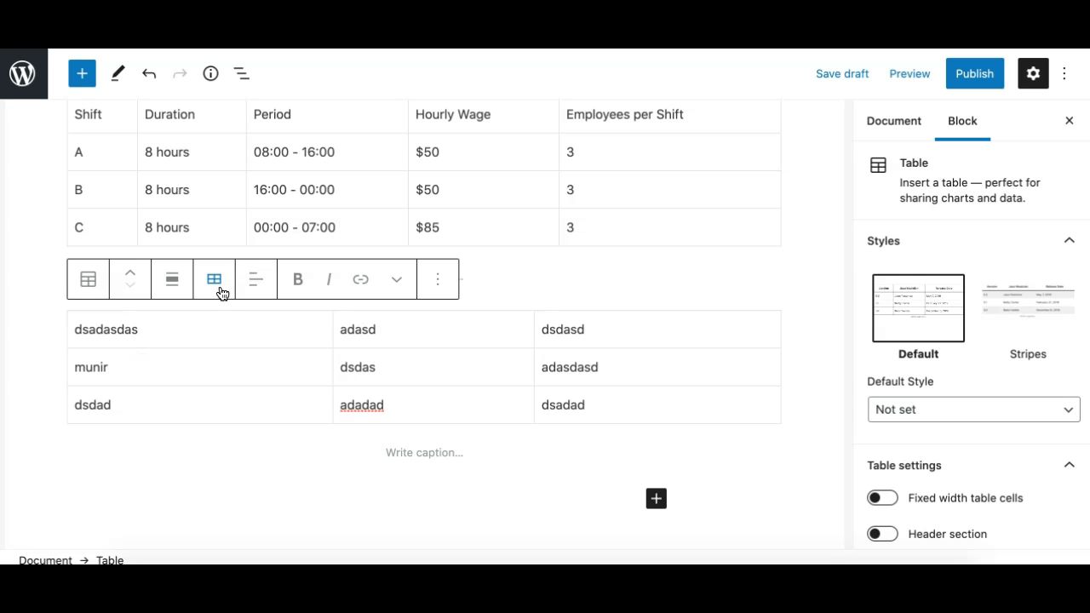
{"action": "left_click", "coordinate": [214, 283]}
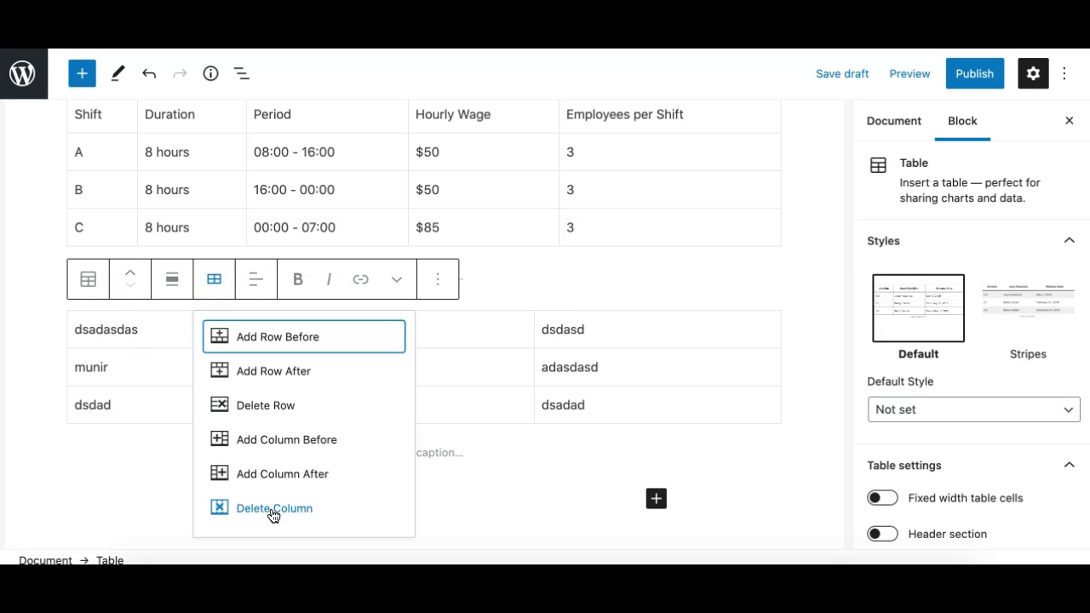
{"action": "left_click", "coordinate": [269, 511]}
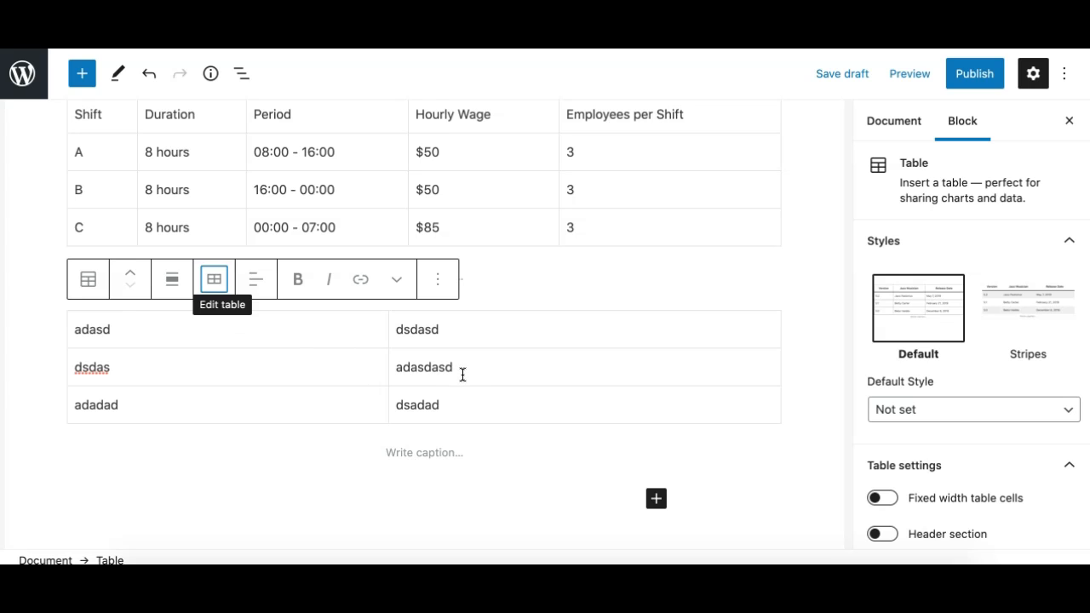
Apply the Stripes style to the sample table and switch it back to the Default style.
{"action": "left_click", "coordinate": [276, 337]}
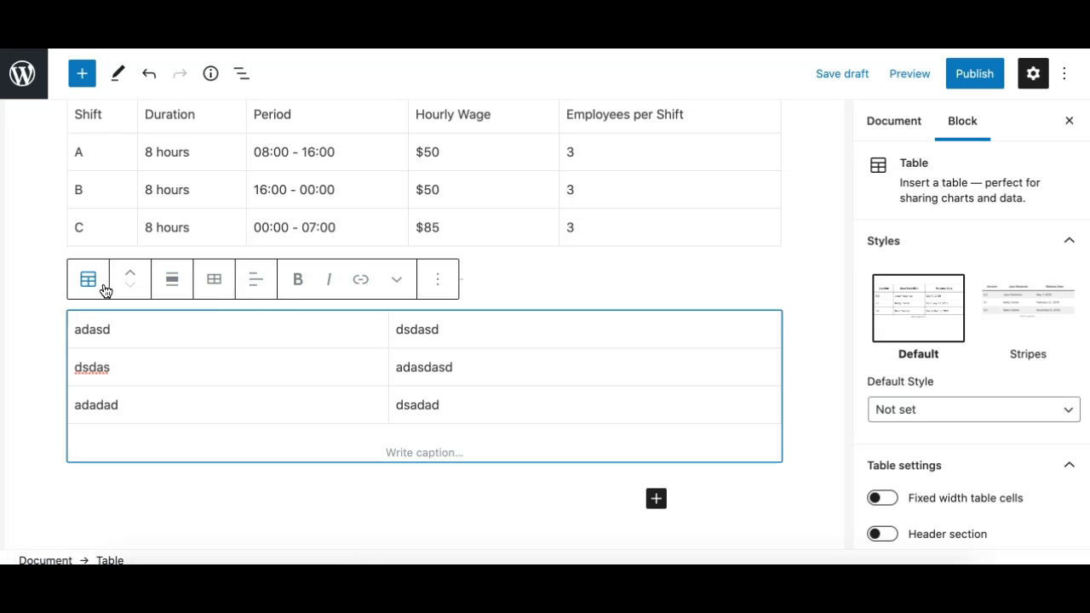
{"action": "left_click", "coordinate": [88, 279]}
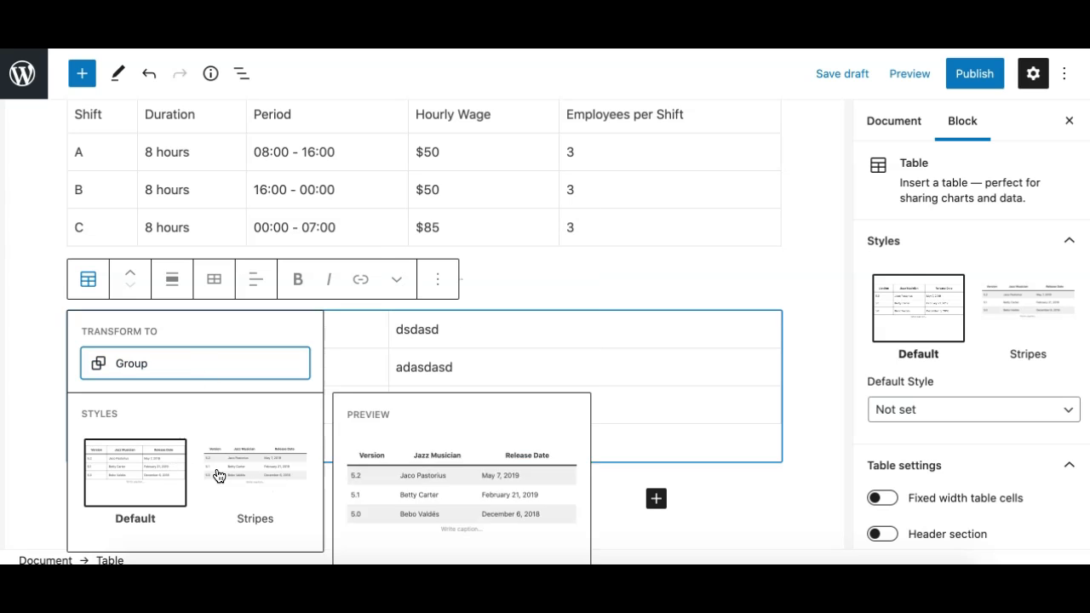
{"action": "mouse_move", "coordinate": [127, 477]}
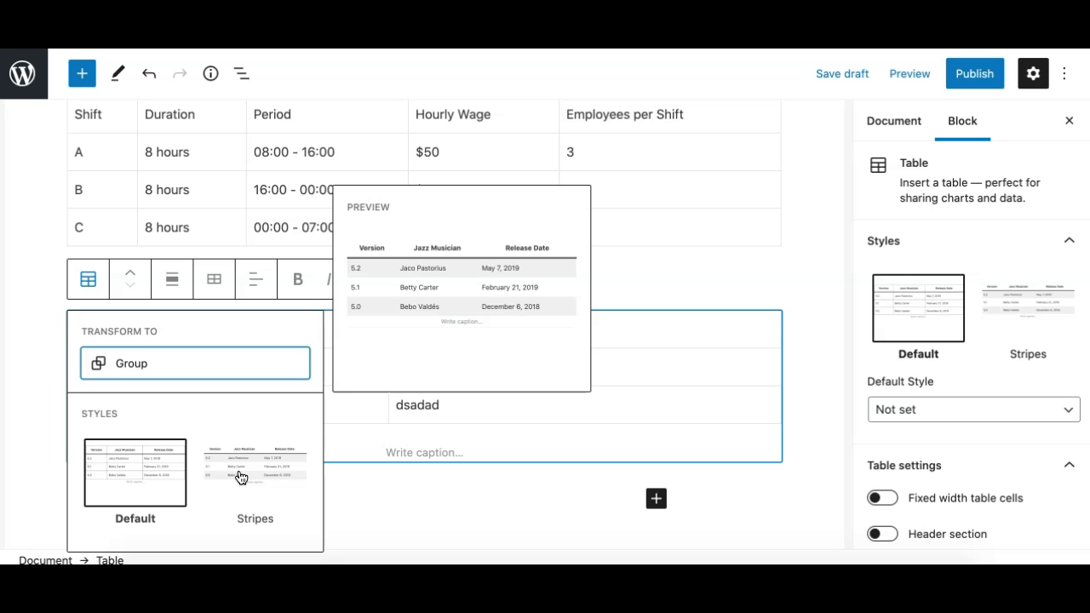
{"action": "left_click", "coordinate": [1019, 295]}
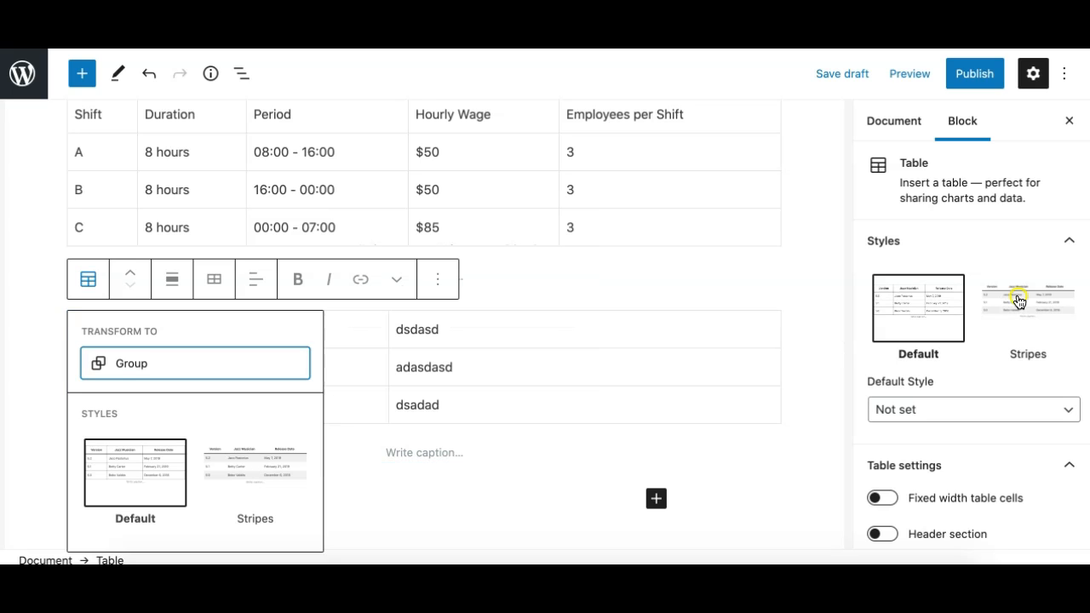
{"action": "left_click", "coordinate": [944, 307]}
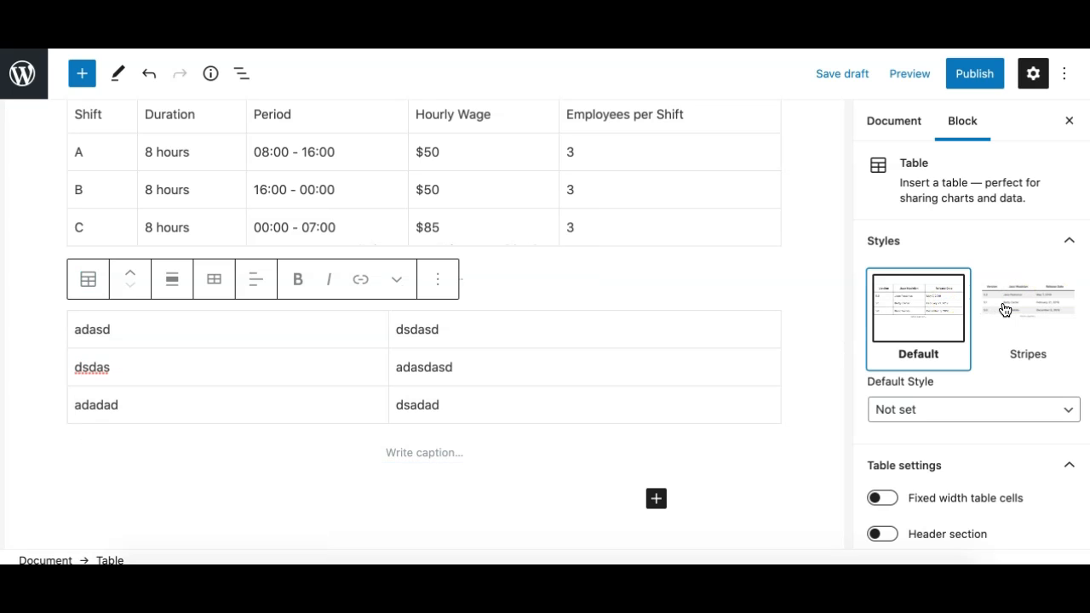
{"action": "left_click", "coordinate": [1004, 310]}
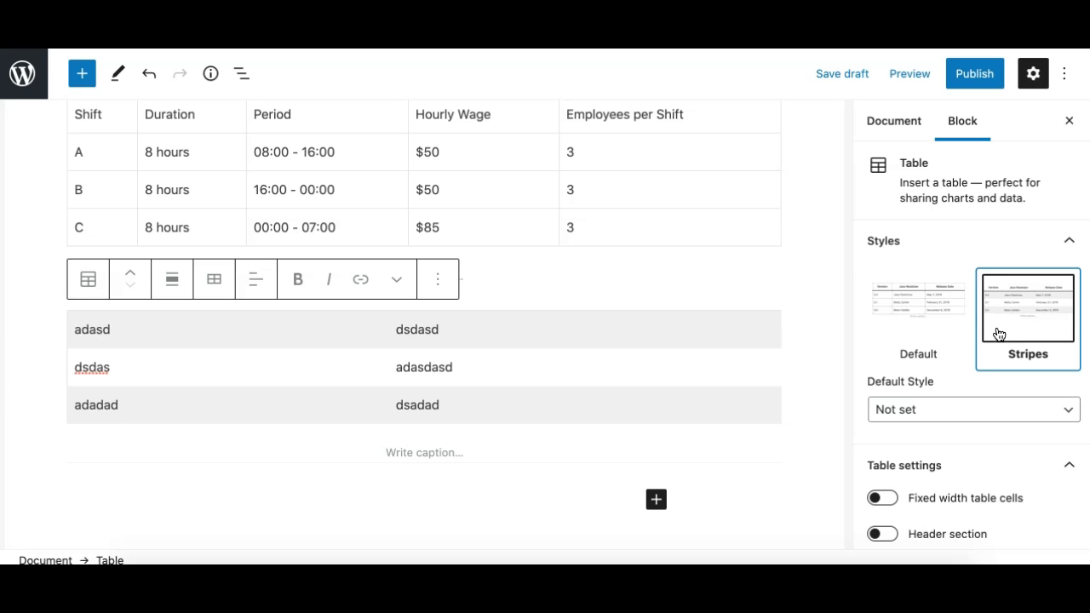
{"action": "left_click", "coordinate": [952, 315]}
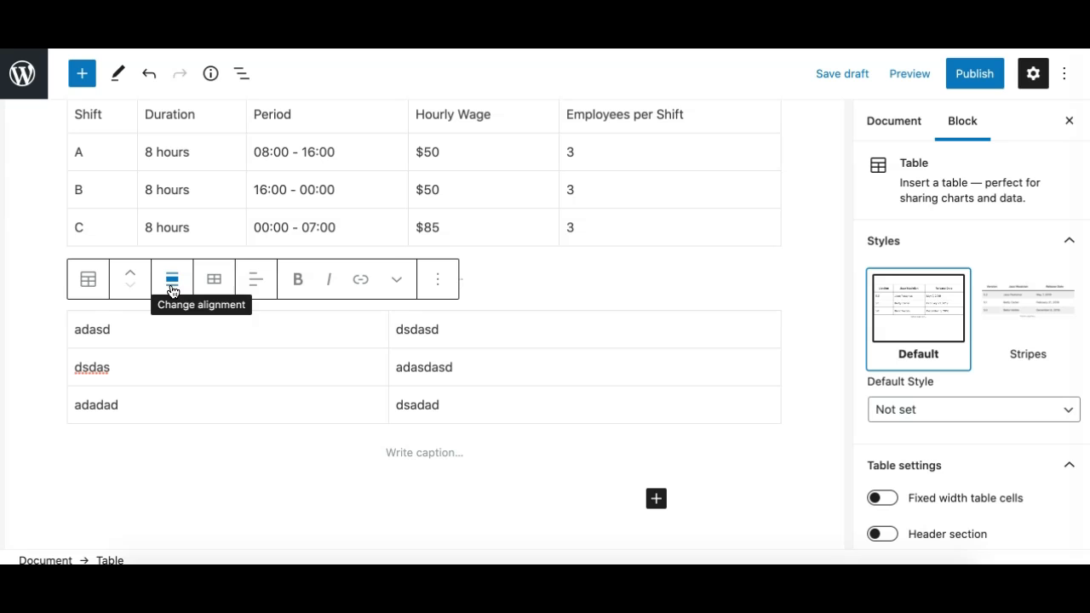
Move the sample table block up in the post and back down to its original place.
{"action": "left_click", "coordinate": [130, 278]}
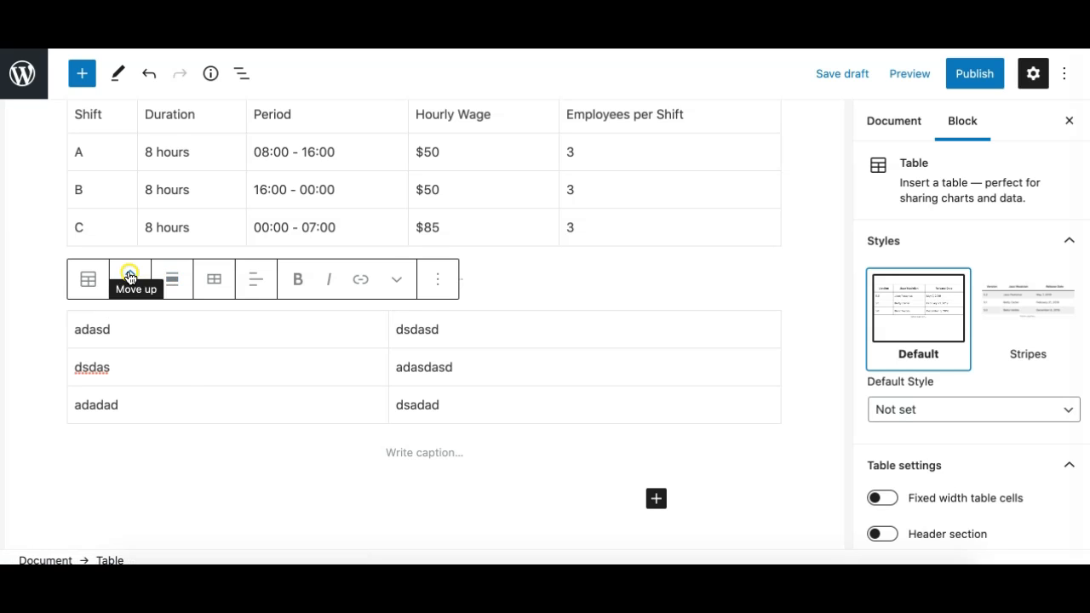
{"action": "left_click", "coordinate": [130, 258]}
{"action": "left_click", "coordinate": [132, 249]}
{"action": "left_click_drag", "start_coordinate": [129, 249], "coordinate": [239, 257]}
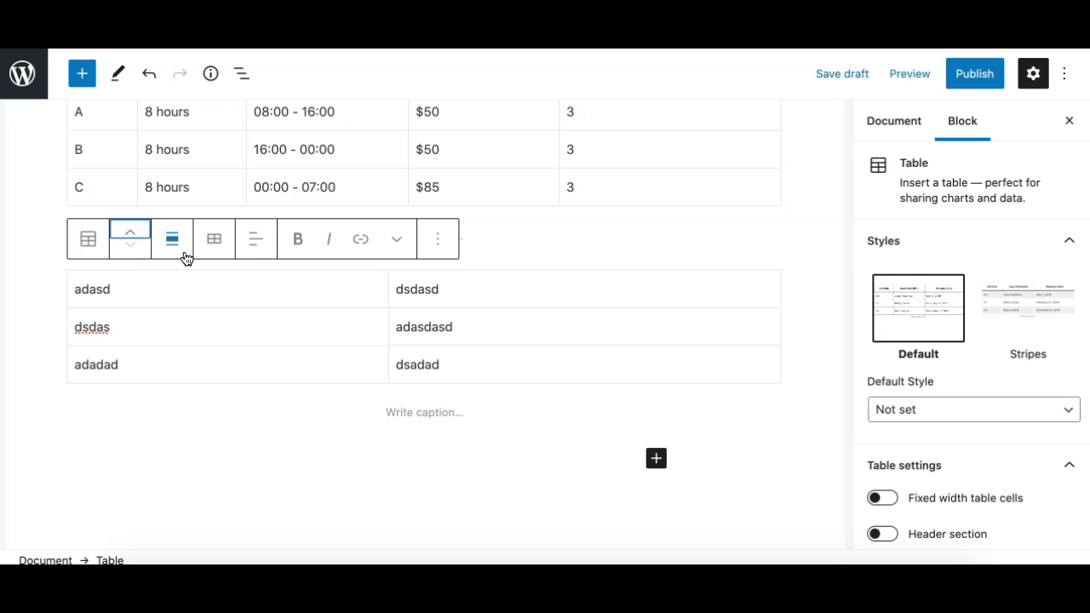
{"action": "left_click", "coordinate": [169, 241]}
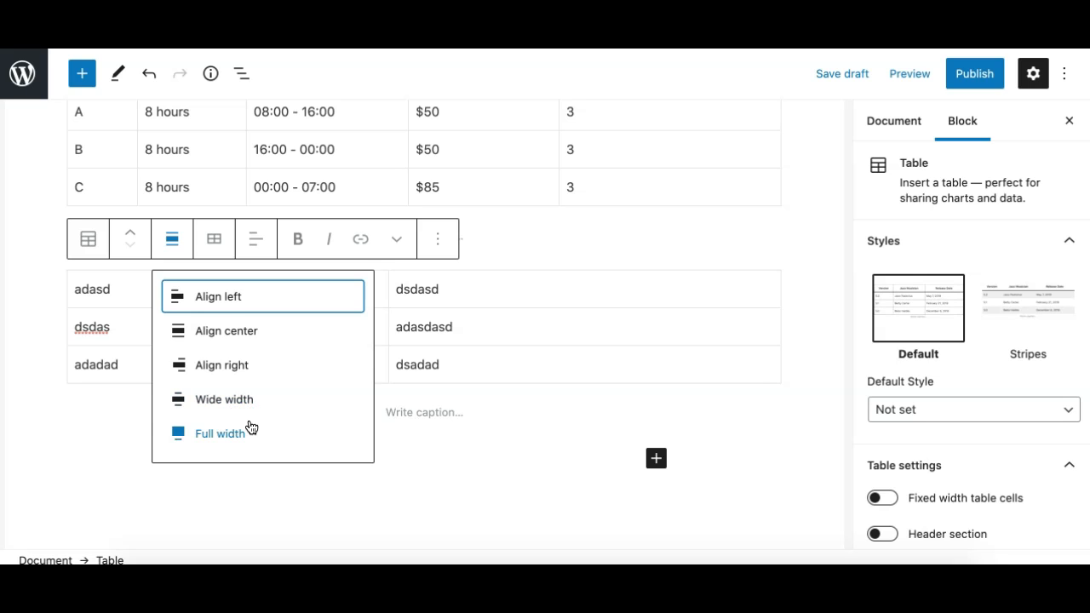
{"action": "left_click", "coordinate": [213, 246]}
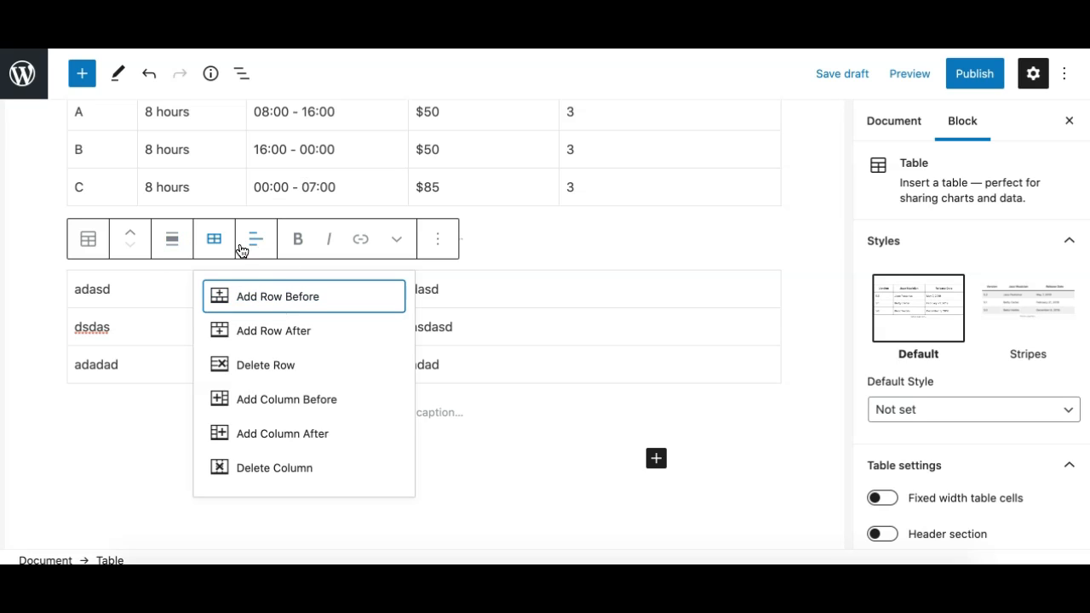
{"action": "left_click", "coordinate": [253, 250]}
Align the first column of the sample table to the center, to the right and to the center again.
{"action": "left_click", "coordinate": [160, 319]}
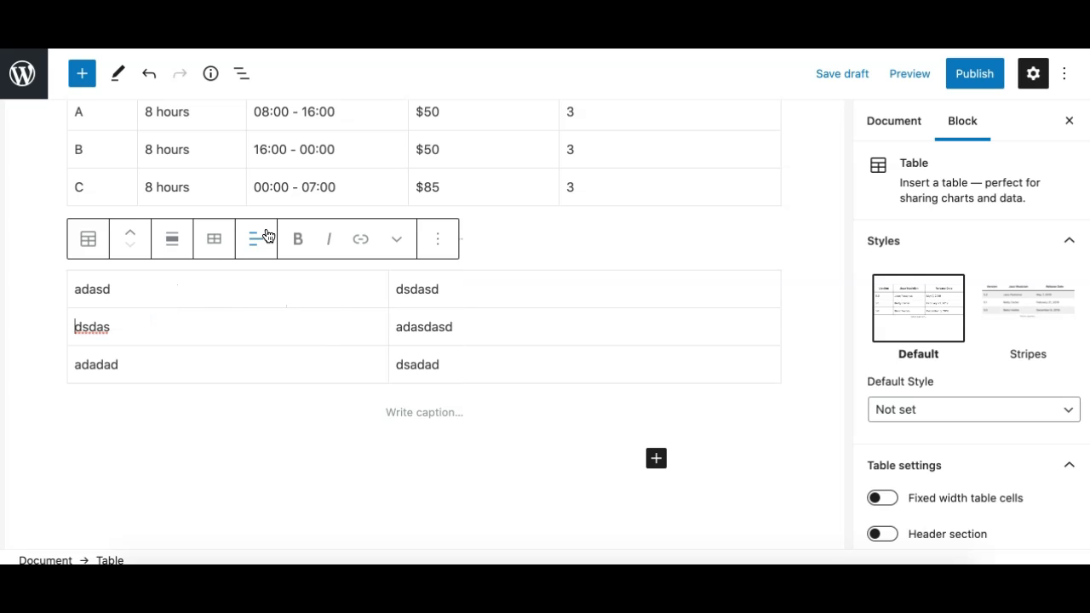
{"action": "left_click", "coordinate": [257, 243]}
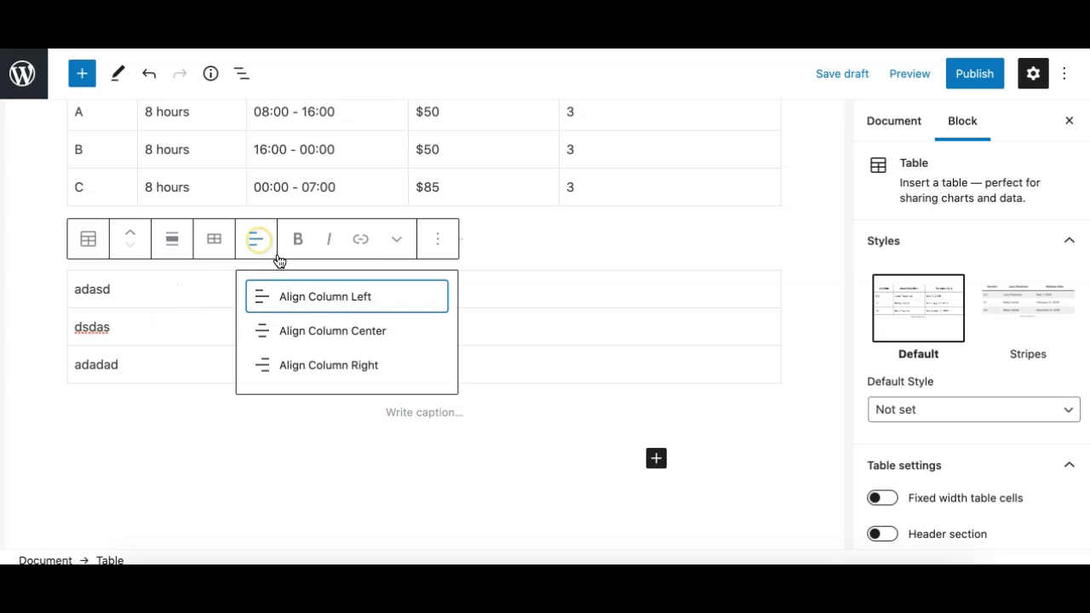
{"action": "left_click", "coordinate": [269, 329]}
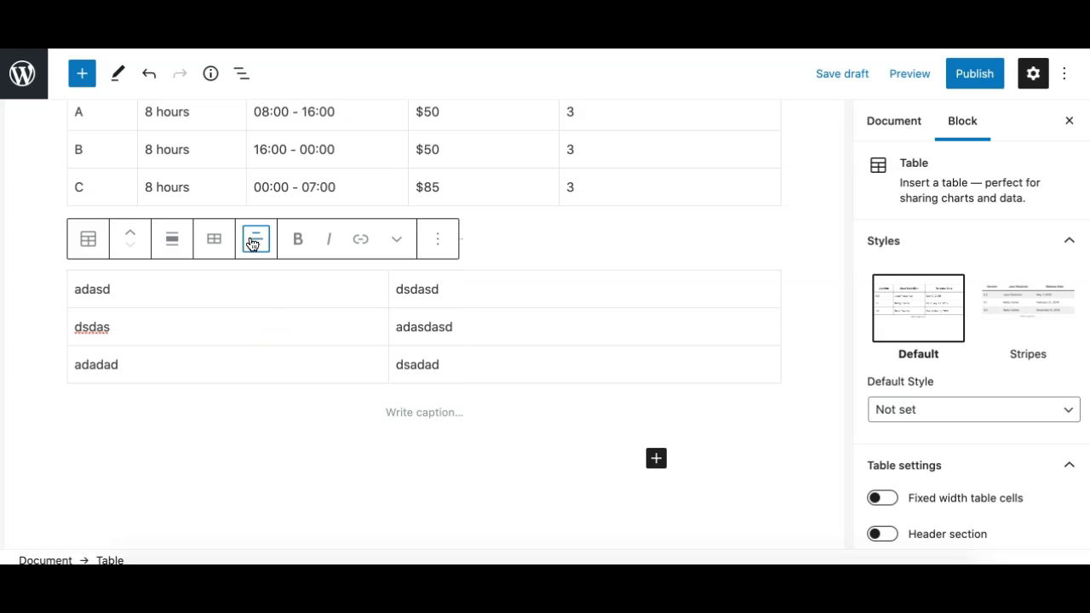
{"action": "left_click", "coordinate": [255, 243]}
{"action": "left_click", "coordinate": [269, 360]}
{"action": "left_click", "coordinate": [257, 242]}
{"action": "left_click", "coordinate": [268, 339]}
Set the alignment of the sample table's first column to left.
{"action": "left_click", "coordinate": [255, 244]}
{"action": "double_click", "coordinate": [126, 316]}
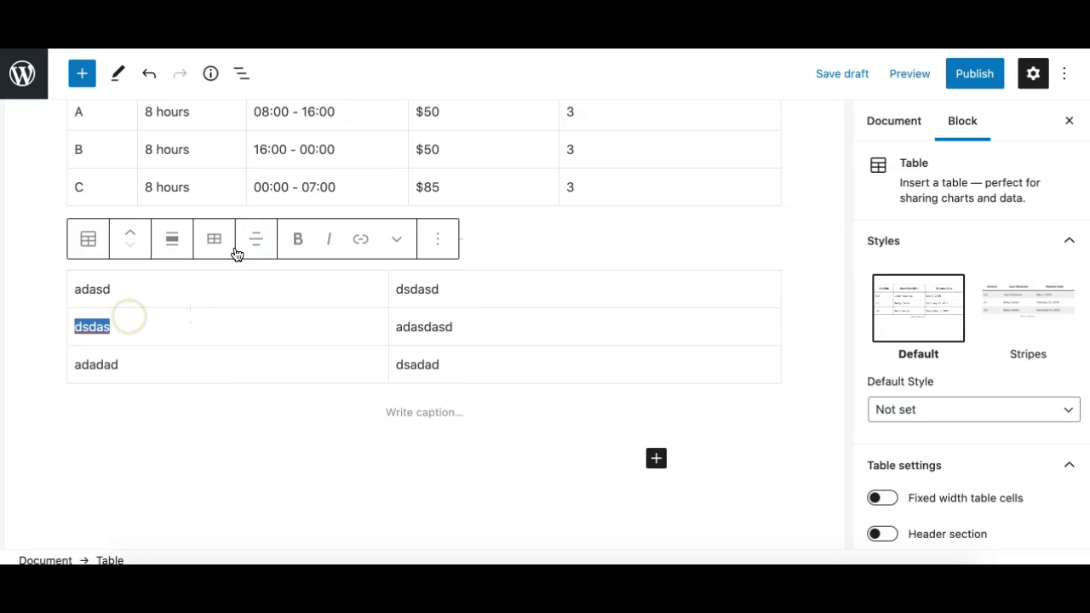
{"action": "left_click", "coordinate": [178, 284]}
{"action": "left_click", "coordinate": [501, 354]}
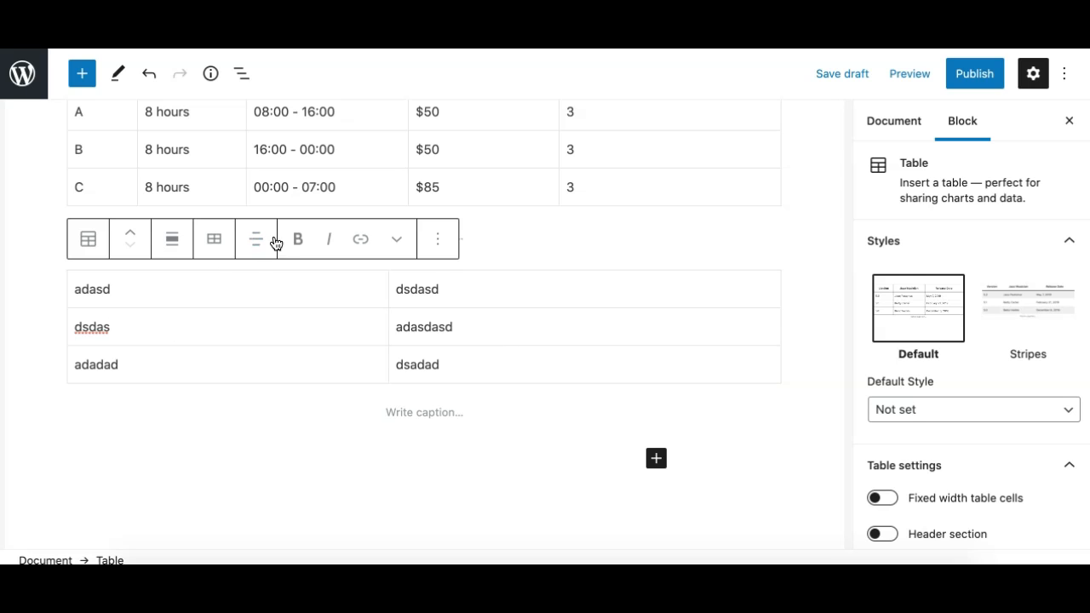
{"action": "left_click", "coordinate": [149, 346]}
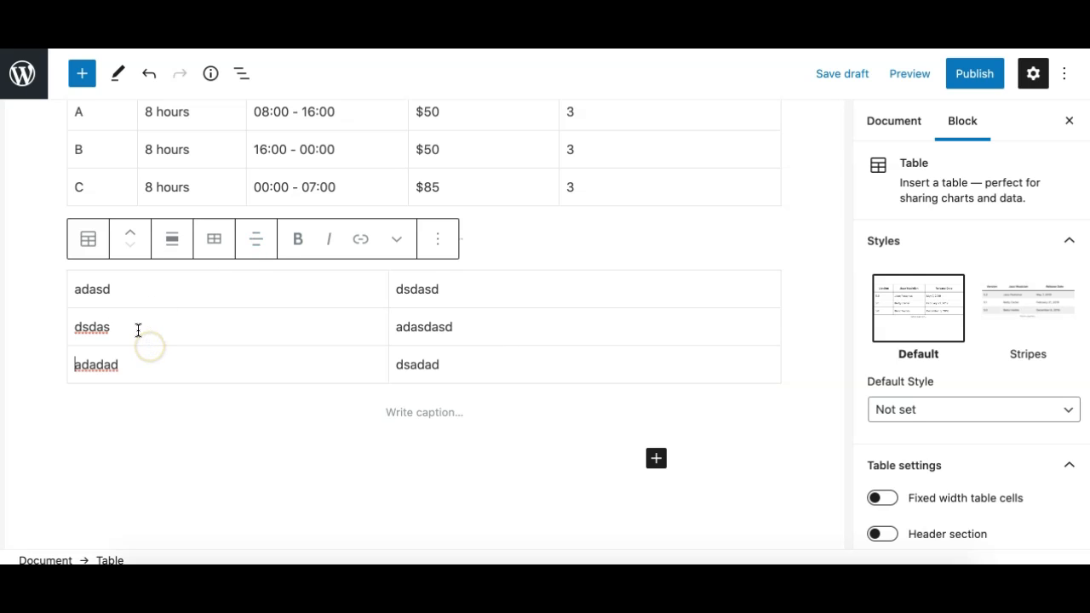
{"action": "left_click", "coordinate": [99, 326]}
{"action": "left_click", "coordinate": [276, 241]}
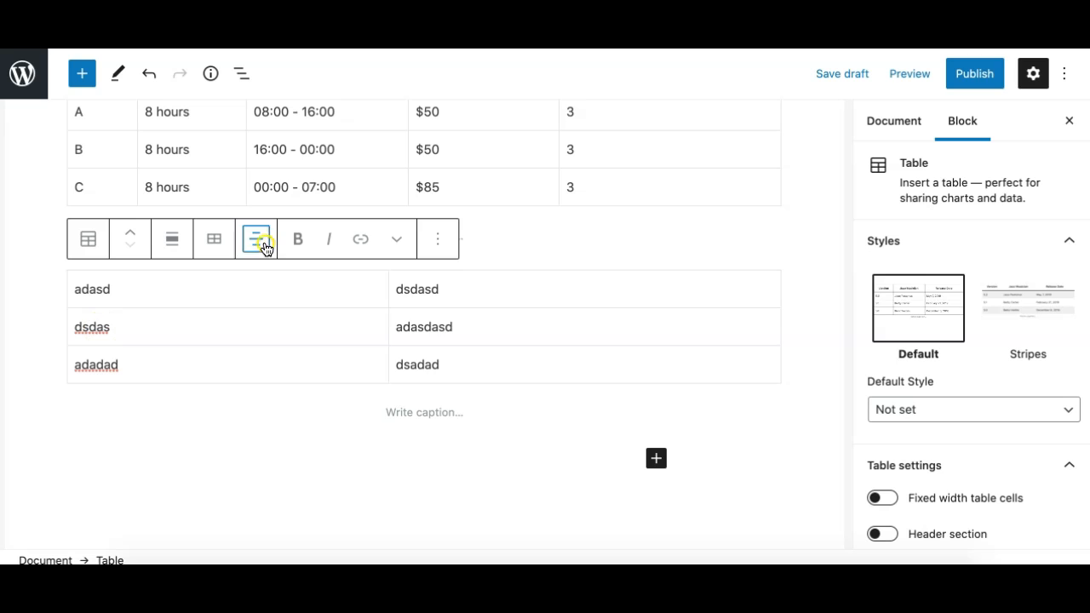
{"action": "left_click", "coordinate": [263, 294]}
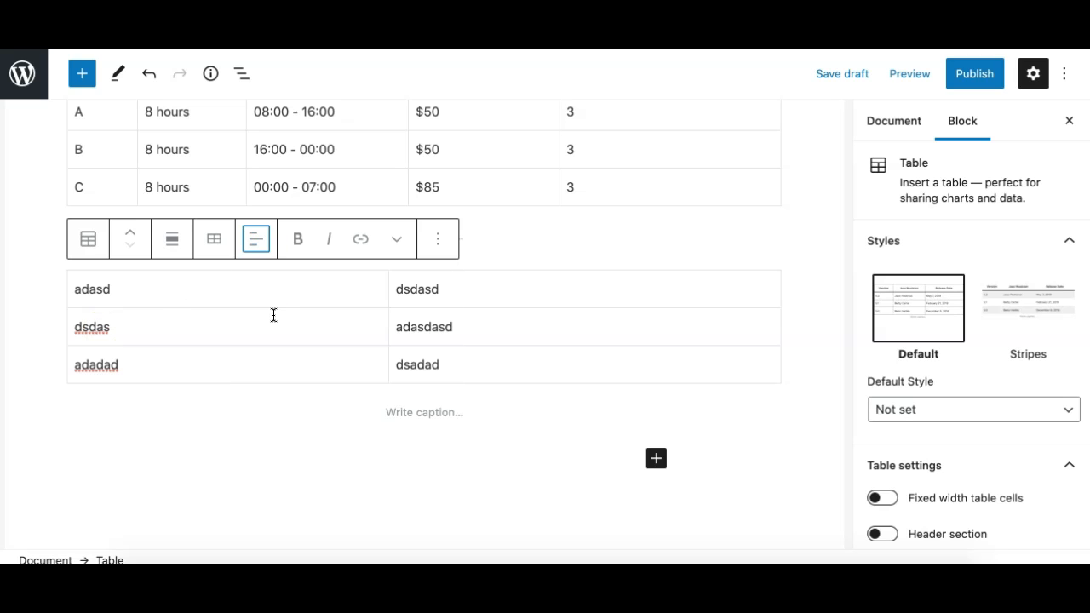
Make the word dsdas in the middle row of the sample table bold and italic.
{"action": "scroll", "coordinate": [511, 329], "scroll_direction": "up", "scroll_amount": 3}
{"action": "scroll", "coordinate": [511, 329], "scroll_direction": "down", "scroll_amount": 3}
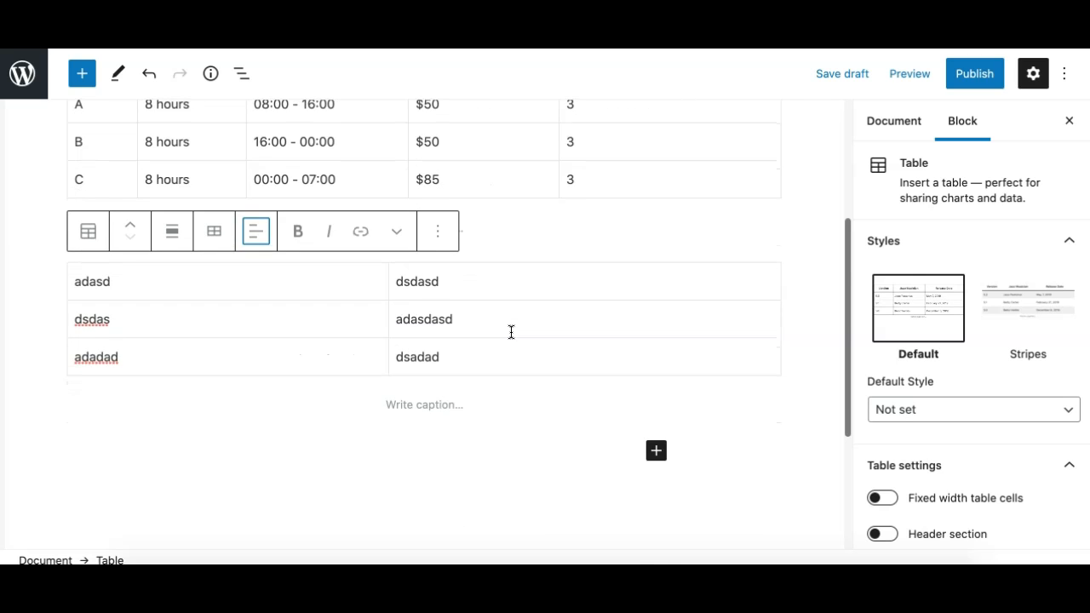
{"action": "double_click", "coordinate": [102, 319]}
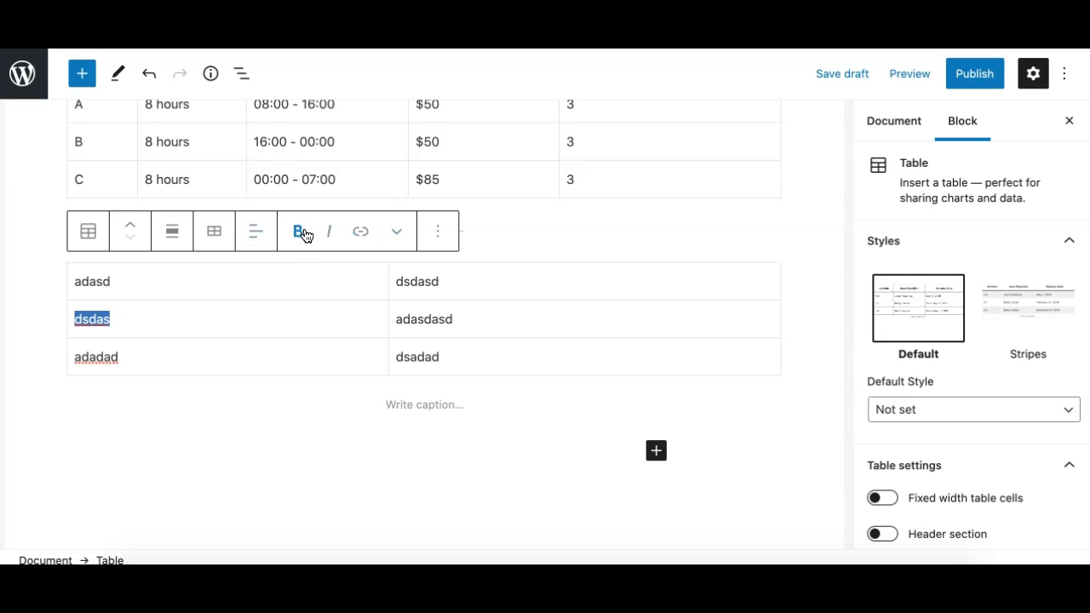
{"action": "left_click", "coordinate": [298, 236]}
{"action": "left_click", "coordinate": [330, 231]}
Open the link entry for the word dsdas, dismiss it without a URL, and remove the italic and bold formatting.
{"action": "left_click", "coordinate": [361, 233]}
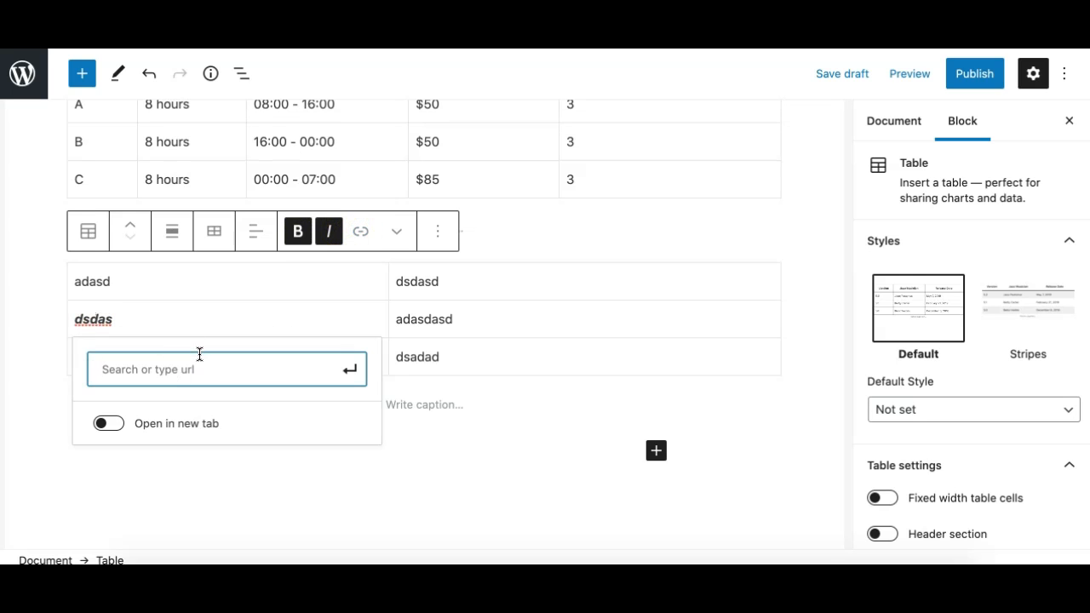
{"action": "key", "text": "Return"}
{"action": "left_click", "coordinate": [331, 235]}
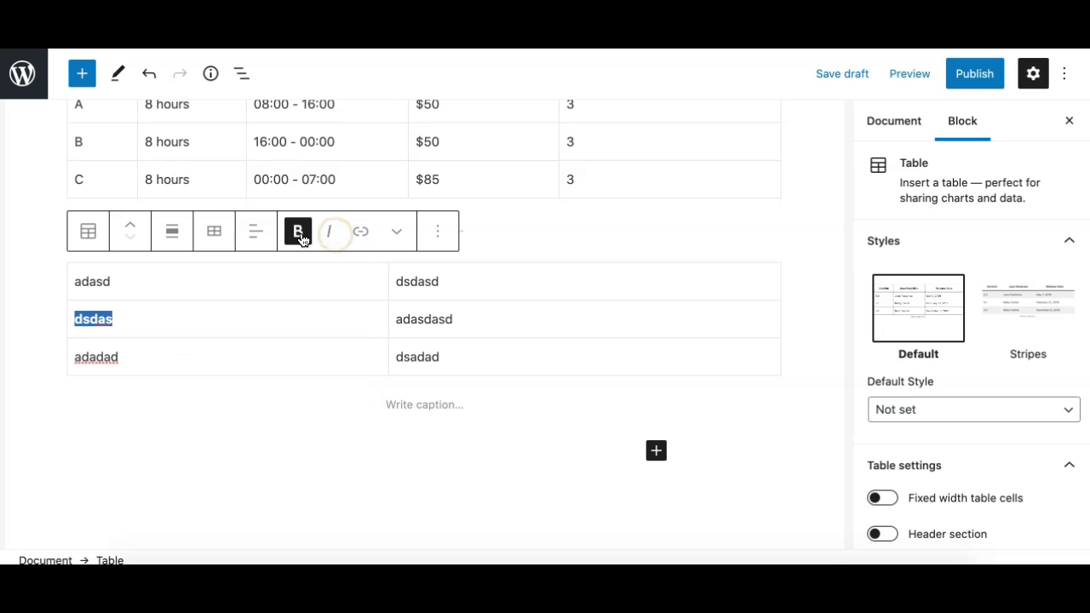
{"action": "left_click", "coordinate": [299, 235]}
Color the word dsdas in the middle row of the sample table red and make it bold.
{"action": "left_click", "coordinate": [400, 234]}
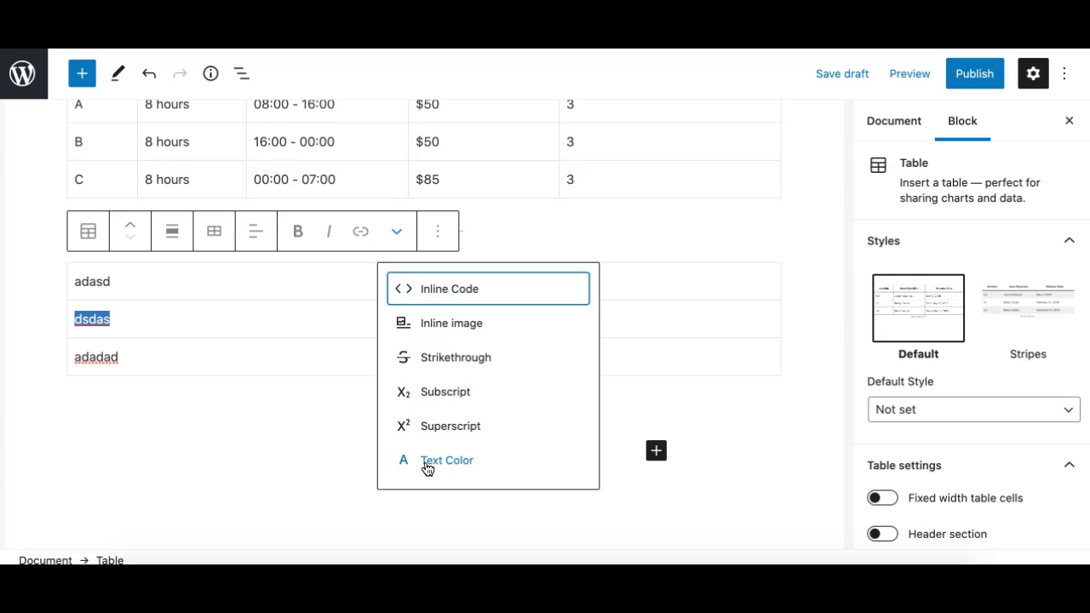
{"action": "left_click", "coordinate": [446, 465]}
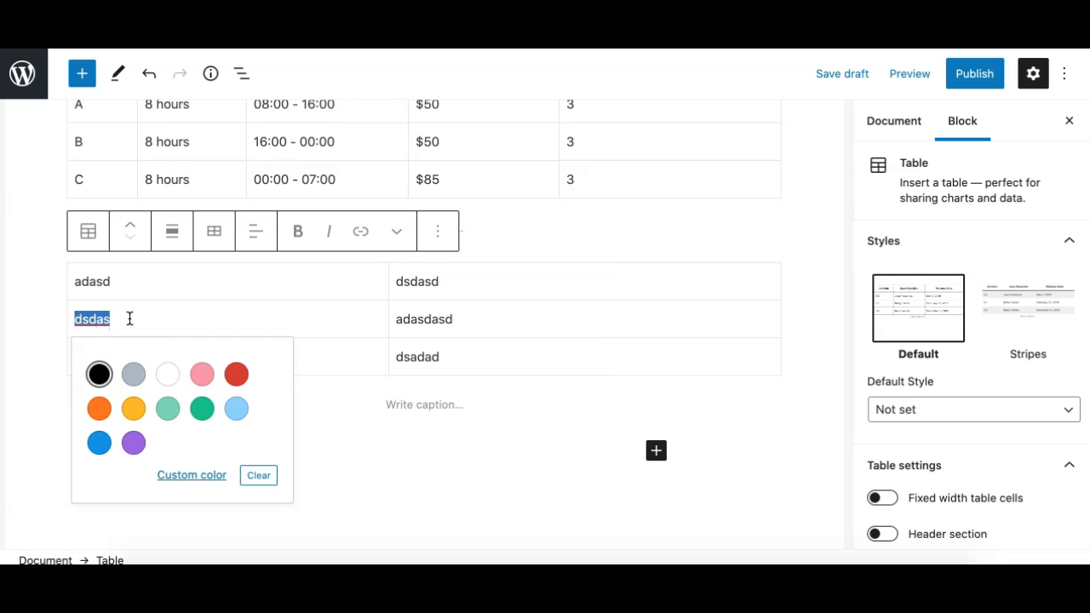
{"action": "left_click", "coordinate": [236, 375]}
{"action": "left_click", "coordinate": [314, 321]}
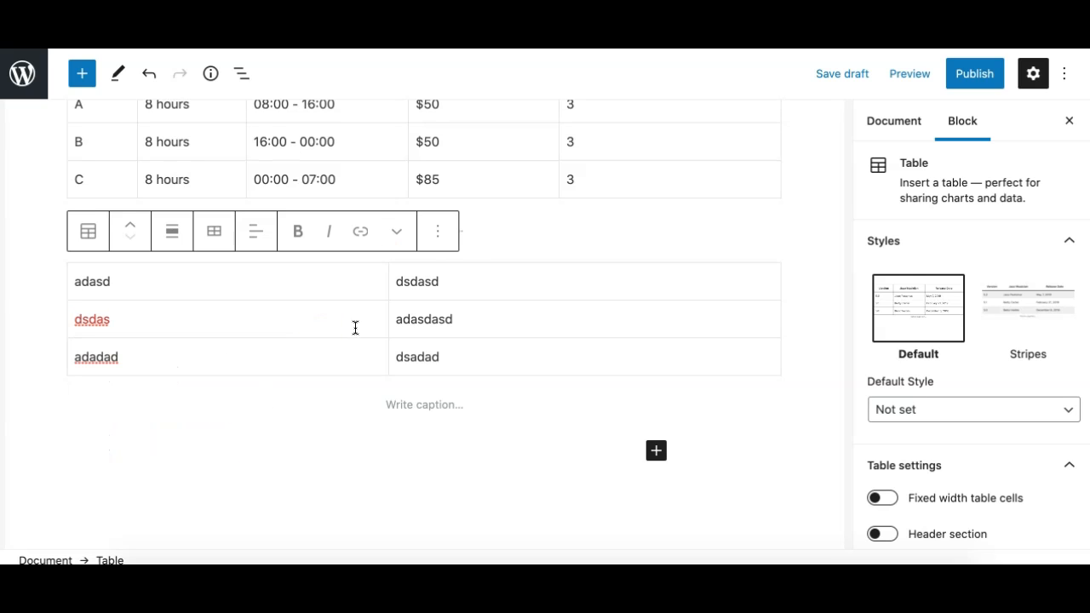
{"action": "double_click", "coordinate": [96, 321]}
{"action": "left_click", "coordinate": [297, 232]}
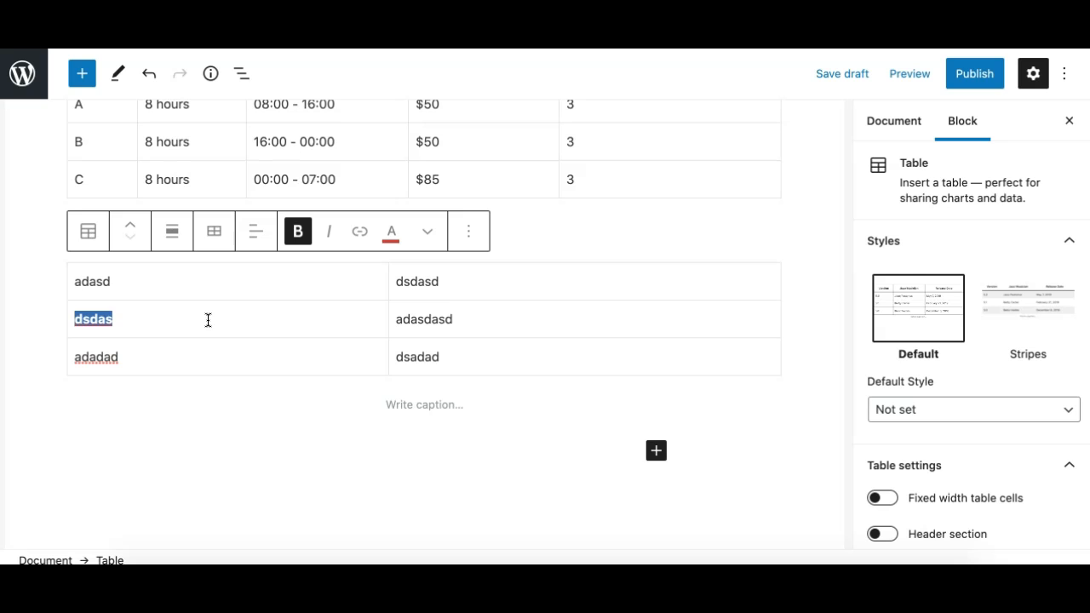
Replace the word dsdas in the middle row of the sample table with a person's first name.
{"action": "type", "text": "Munir"}
{"action": "left_click", "coordinate": [300, 373]}
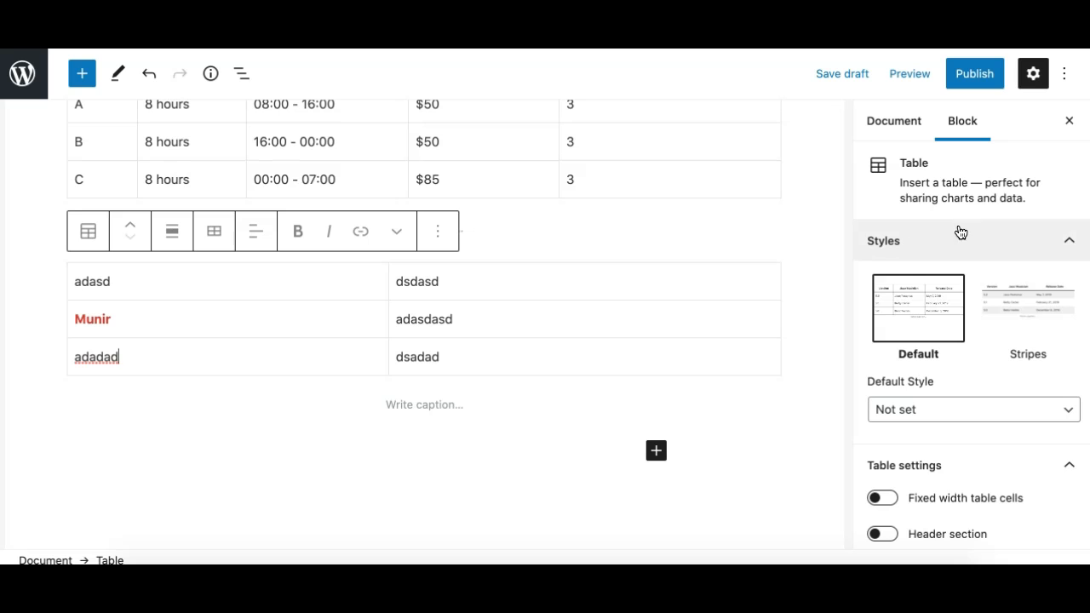
Examine the sample table's advanced settings, comparing the additional CSS class with the selected table style.
{"action": "left_click", "coordinate": [960, 238]}
{"action": "left_click", "coordinate": [978, 284]}
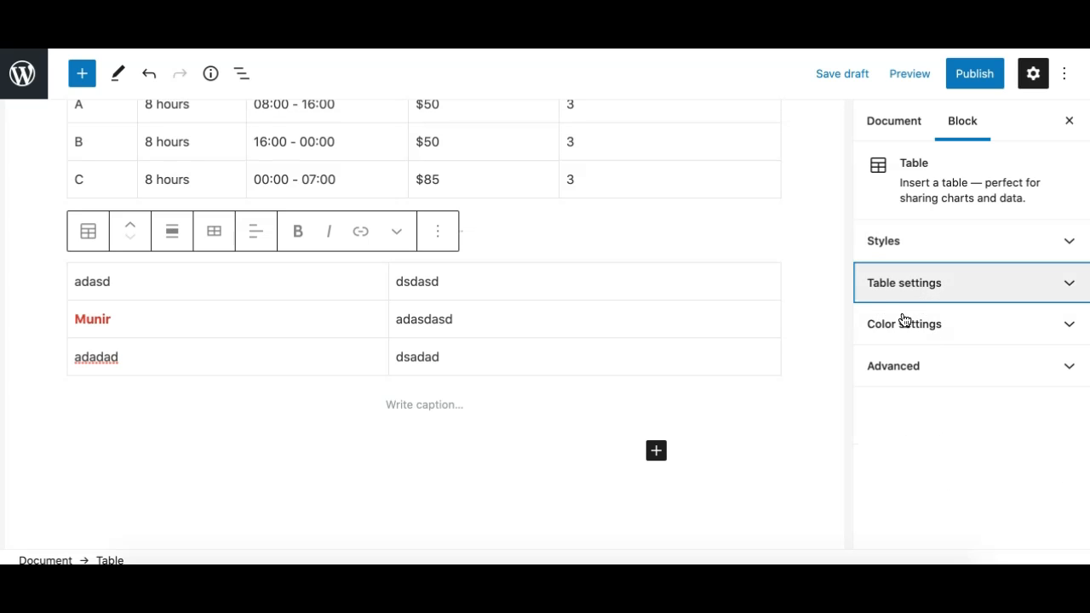
{"action": "left_click", "coordinate": [914, 367]}
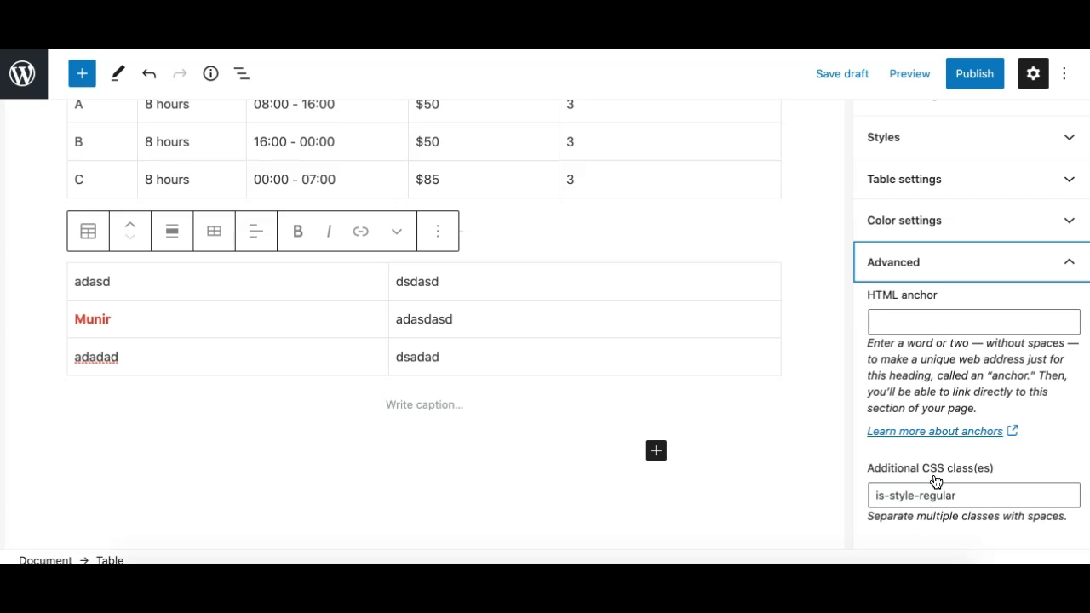
{"action": "double_click", "coordinate": [956, 490]}
{"action": "left_click", "coordinate": [981, 495]}
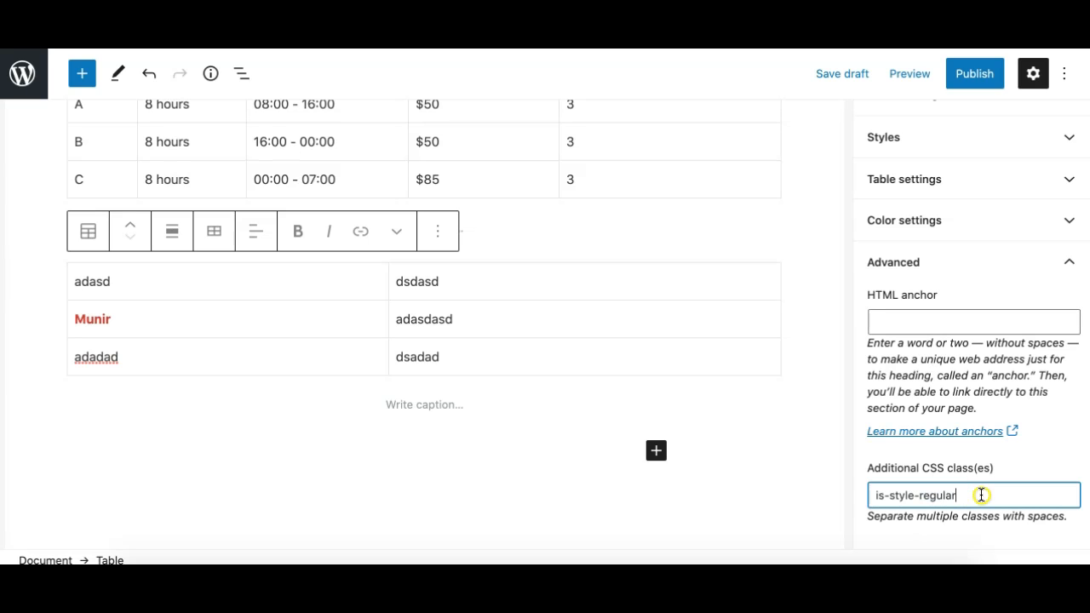
{"action": "left_click_drag", "start_coordinate": [981, 494], "coordinate": [834, 496]}
{"action": "left_click", "coordinate": [1065, 494]}
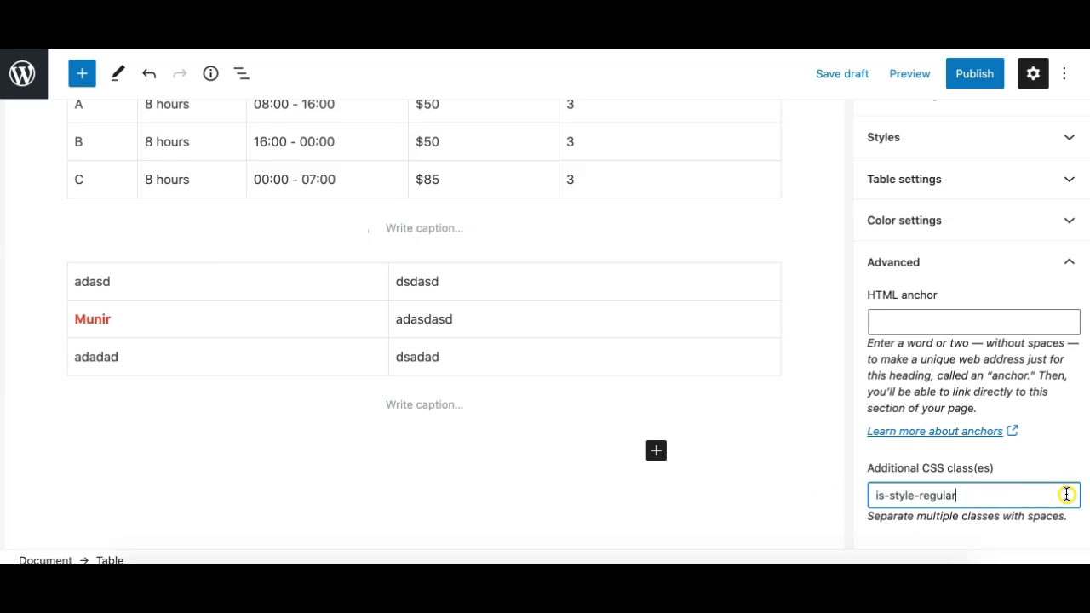
{"action": "left_click", "coordinate": [1008, 485]}
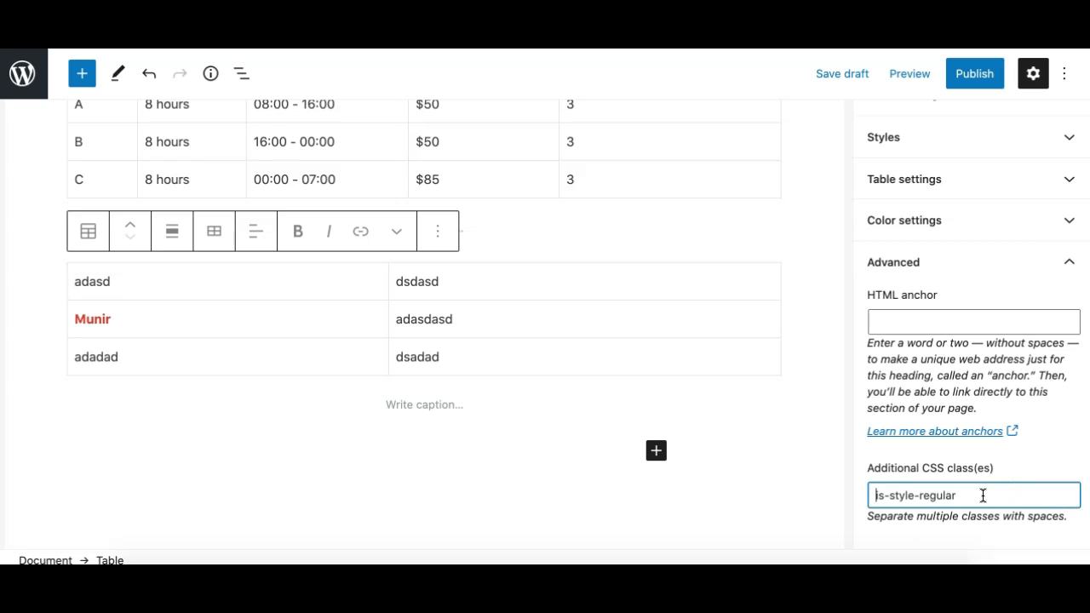
{"action": "left_click", "coordinate": [1007, 150]}
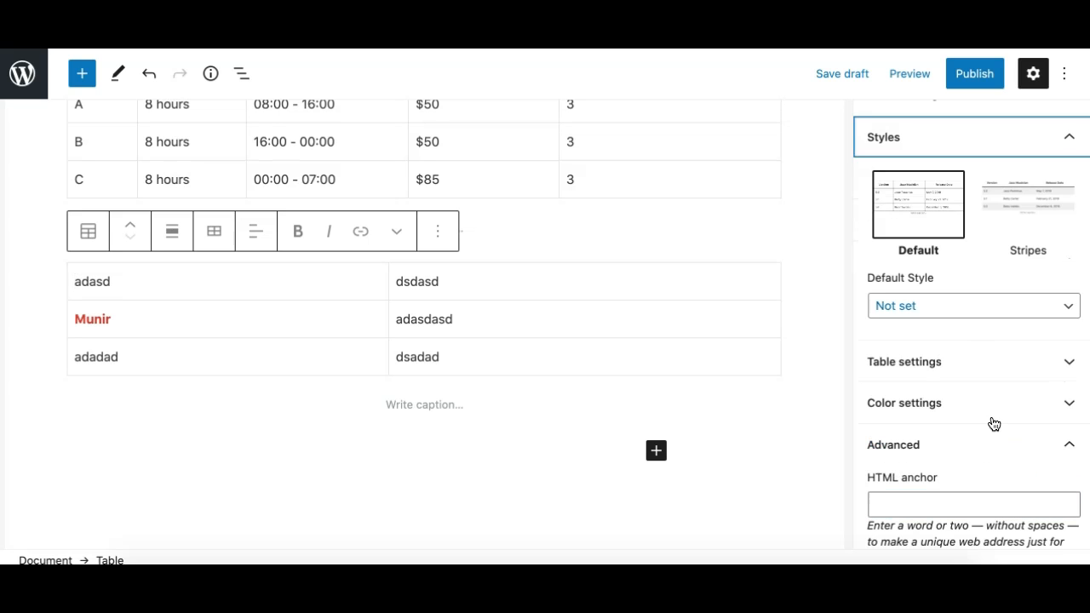
{"action": "scroll", "coordinate": [994, 430], "scroll_direction": "down", "scroll_amount": 2}
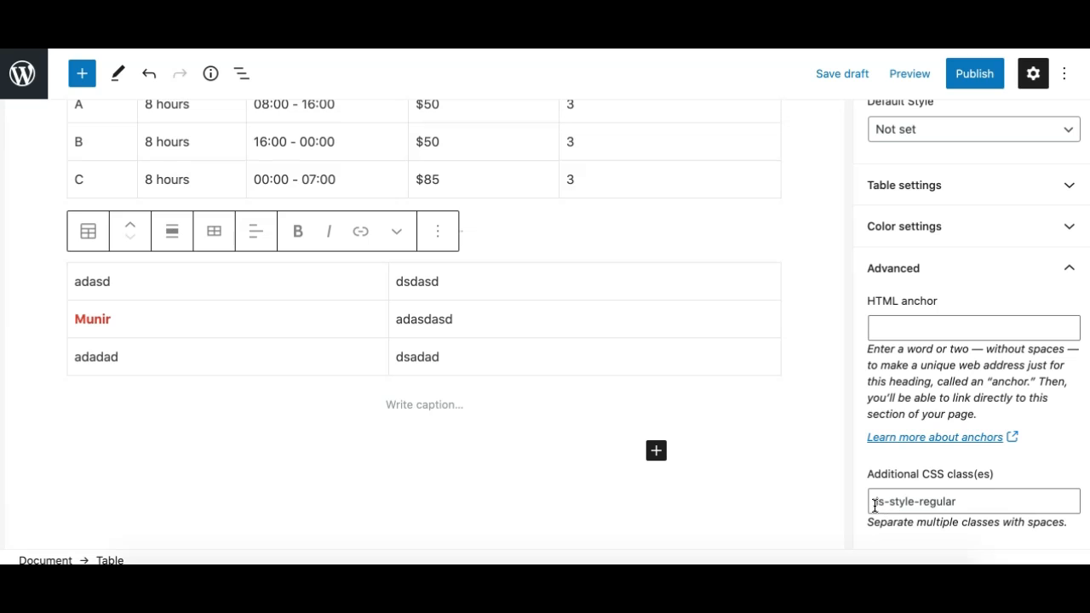
{"action": "scroll", "coordinate": [978, 335], "scroll_direction": "up", "scroll_amount": 4}
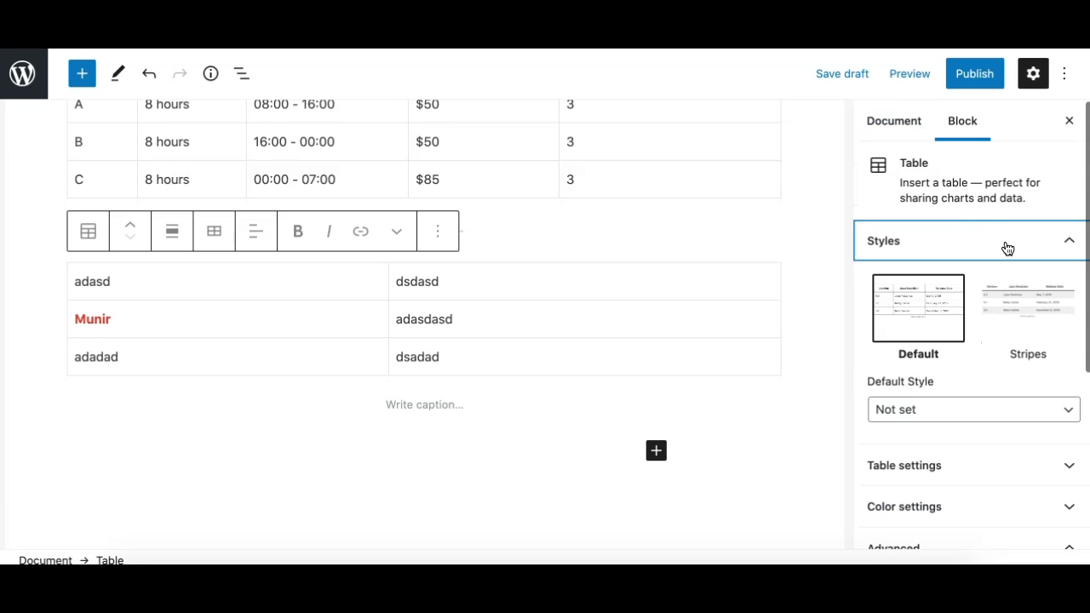
Apply the Stripes style to the sample table and check its additional CSS class and HTML anchor fields.
{"action": "left_click", "coordinate": [1026, 316]}
{"action": "scroll", "coordinate": [980, 454], "scroll_direction": "down", "scroll_amount": 3}
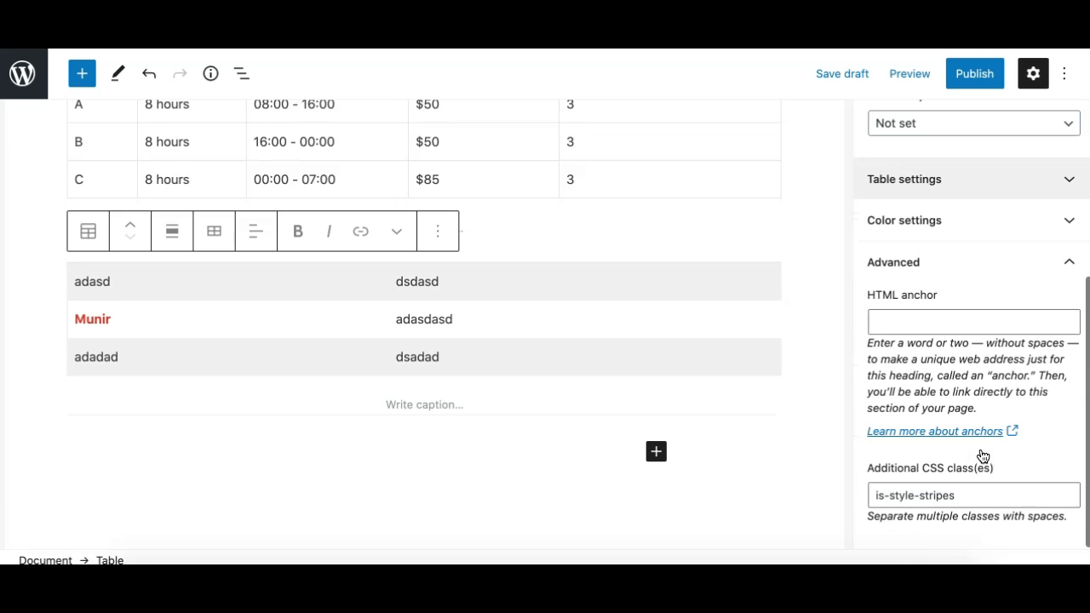
{"action": "left_click_drag", "start_coordinate": [877, 495], "coordinate": [971, 494]}
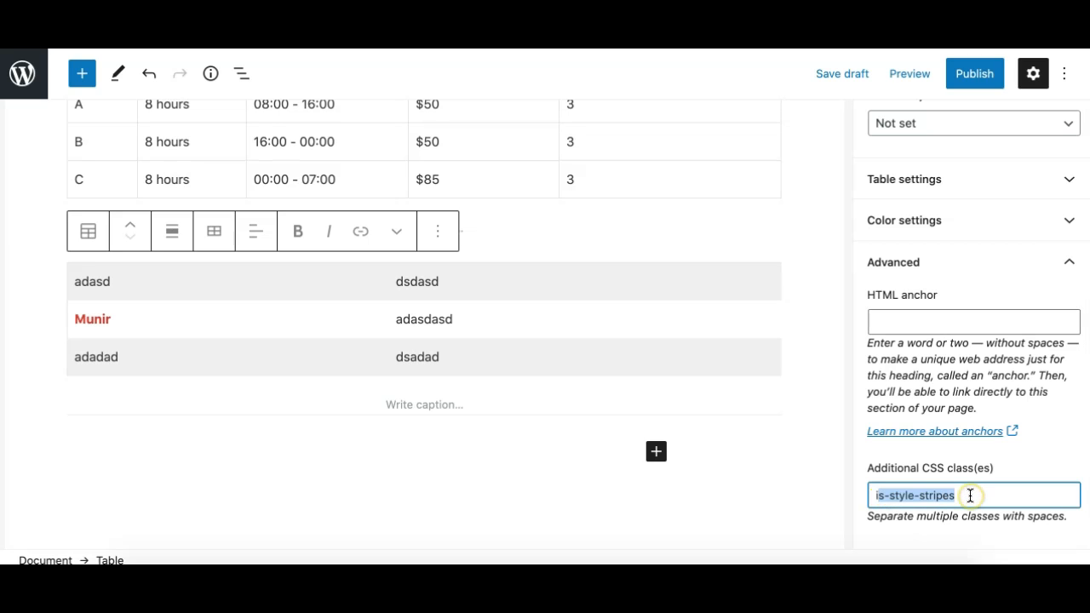
{"action": "left_click", "coordinate": [969, 496]}
{"action": "scroll", "coordinate": [966, 241], "scroll_direction": "up", "scroll_amount": 4}
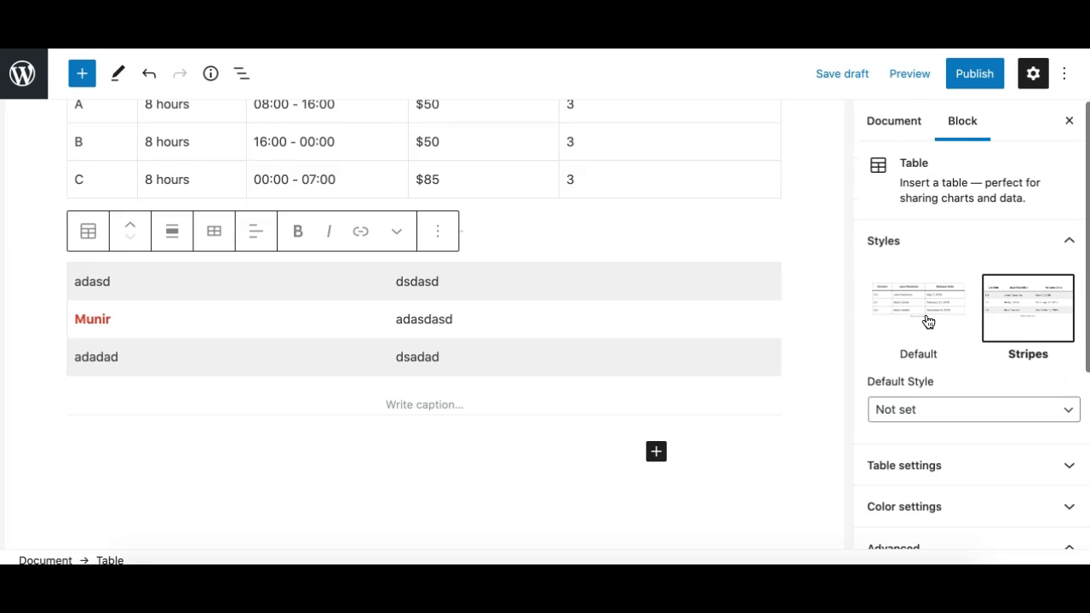
{"action": "scroll", "coordinate": [951, 352], "scroll_direction": "down", "scroll_amount": 4}
{"action": "scroll", "coordinate": [929, 287], "scroll_direction": "up", "scroll_amount": 3}
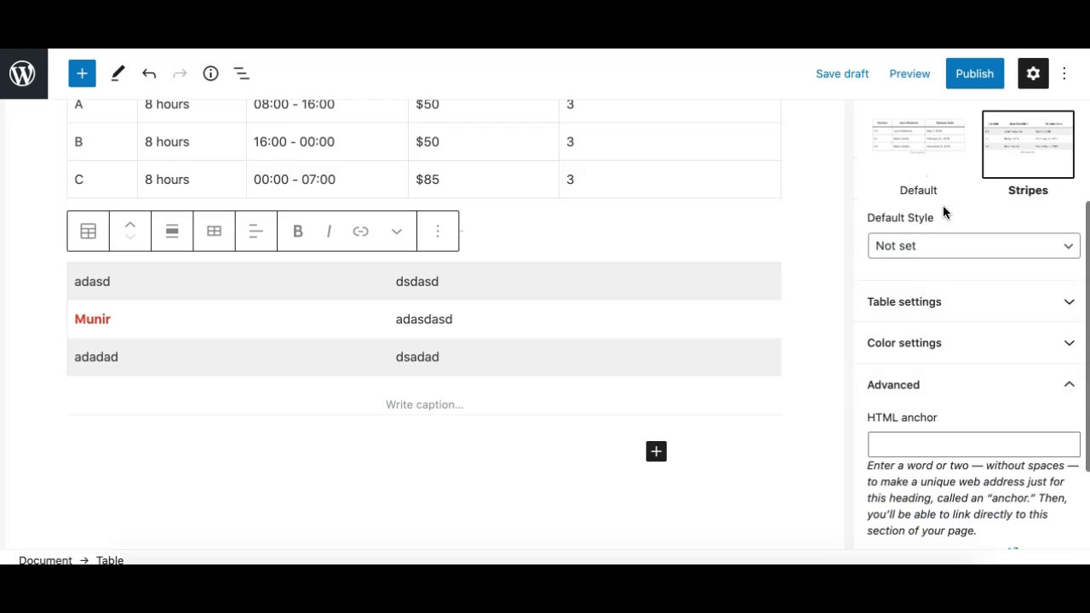
{"action": "scroll", "coordinate": [941, 410], "scroll_direction": "down", "scroll_amount": 1}
{"action": "scroll", "coordinate": [940, 410], "scroll_direction": "down", "scroll_amount": 2}
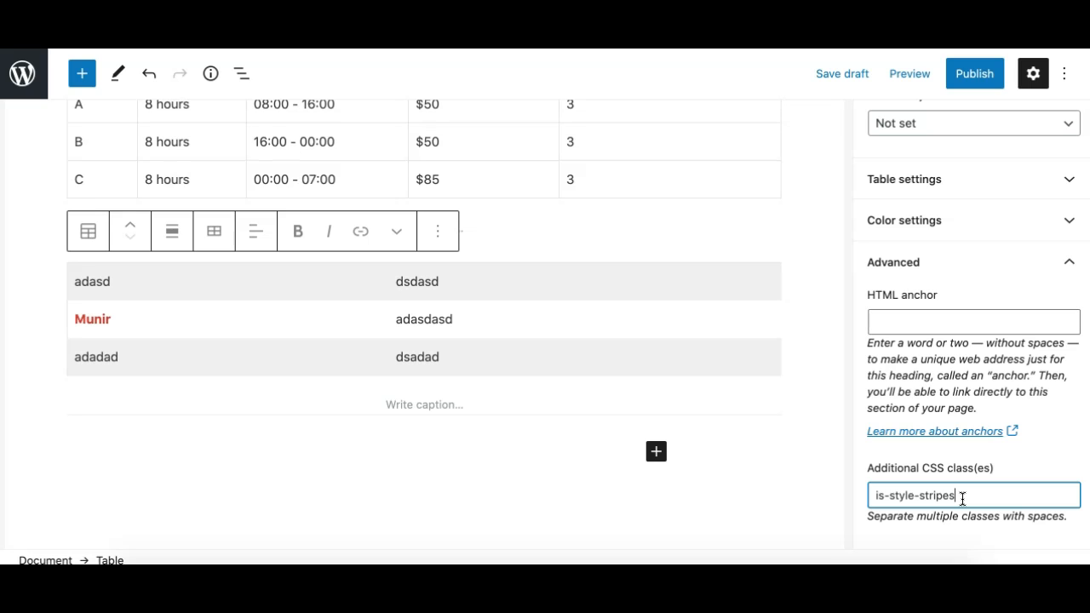
{"action": "left_click", "coordinate": [914, 324]}
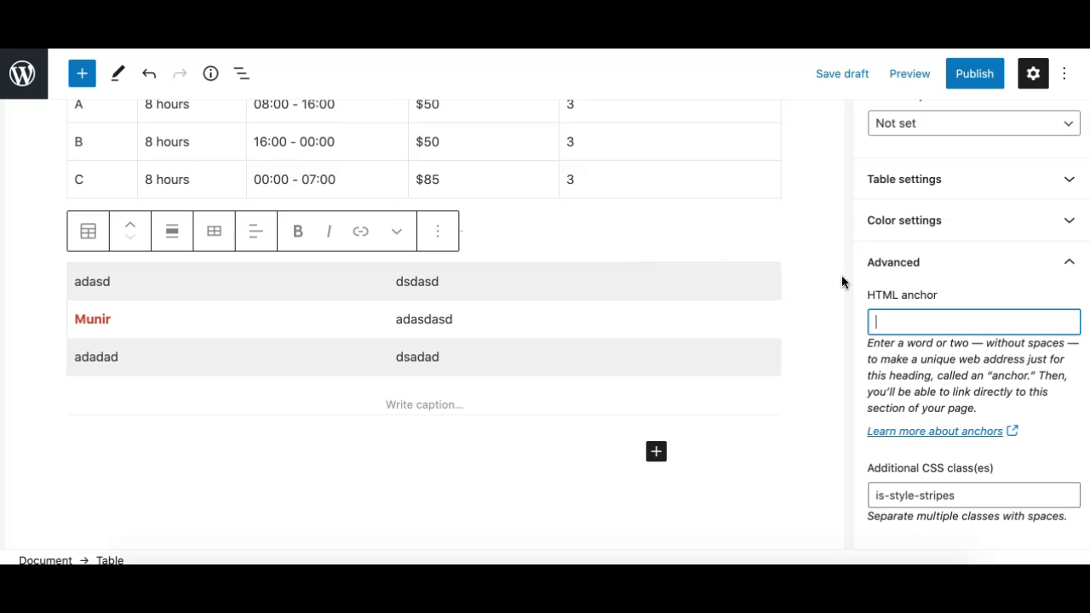
Turn on fixed width table cells for the sample table.
{"action": "left_click", "coordinate": [1048, 264]}
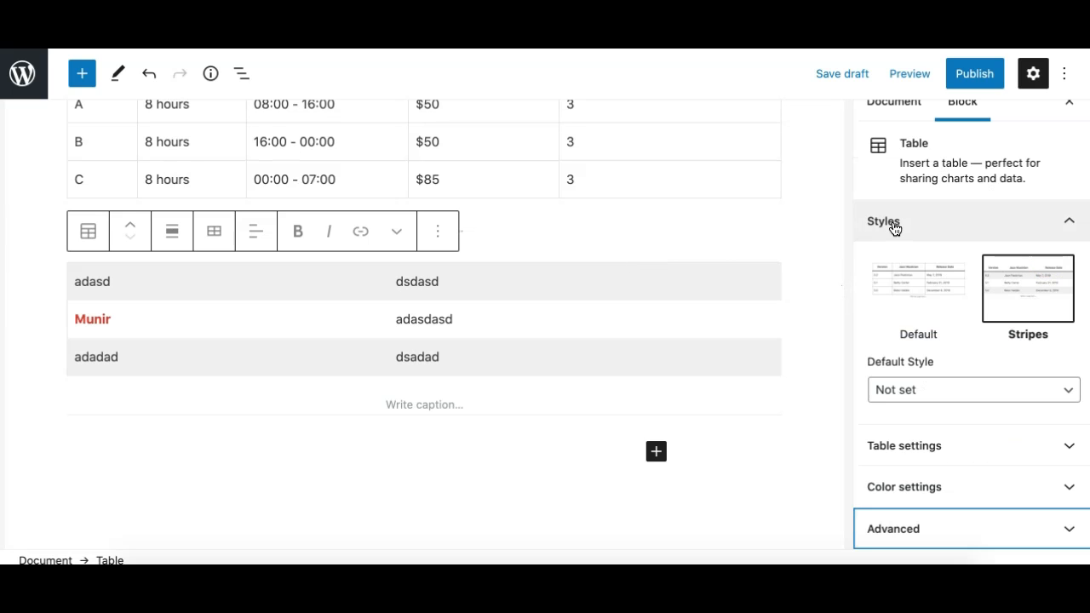
{"action": "left_click", "coordinate": [945, 236]}
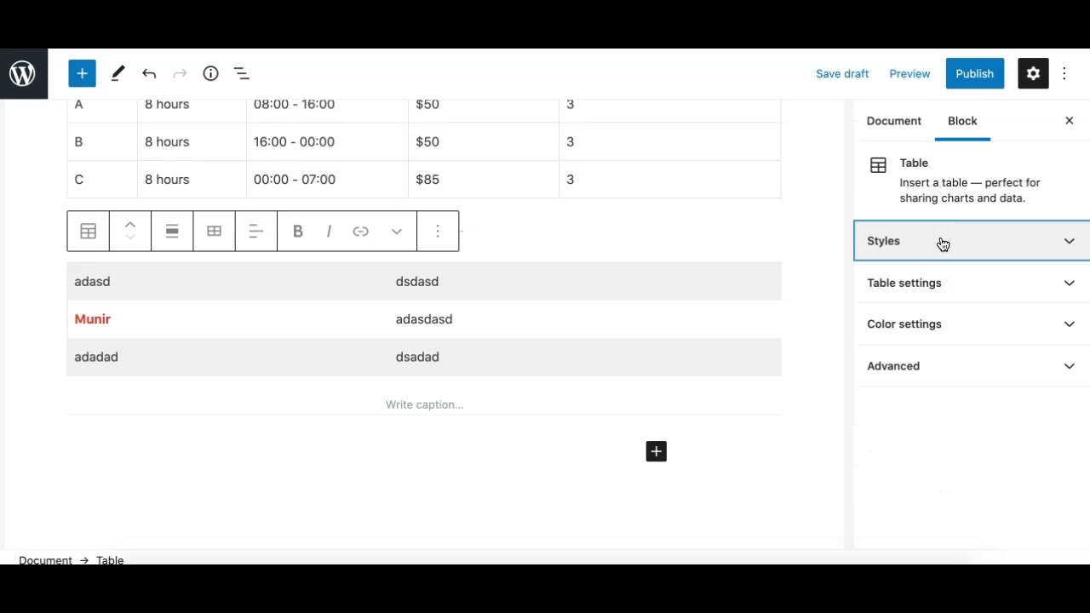
{"action": "left_click", "coordinate": [914, 284]}
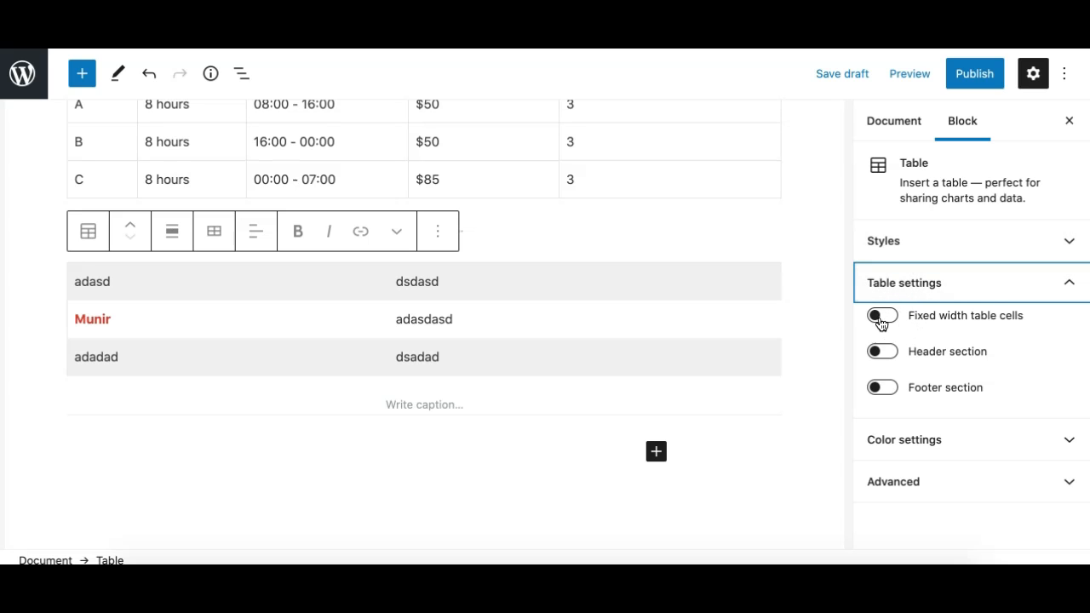
{"action": "left_click", "coordinate": [882, 320]}
{"action": "left_click", "coordinate": [882, 318]}
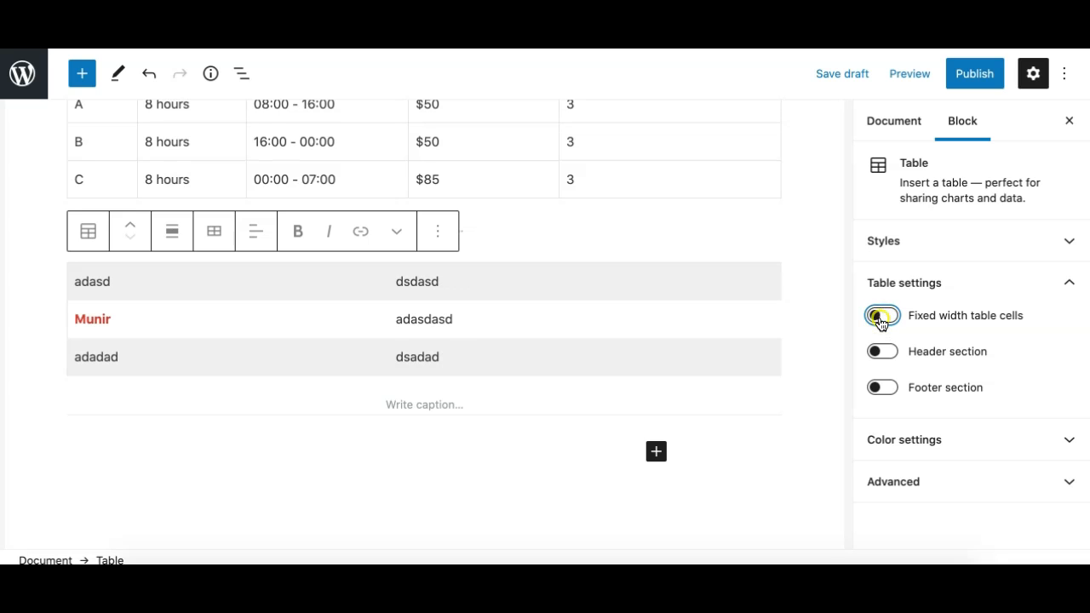
{"action": "left_click", "coordinate": [882, 319]}
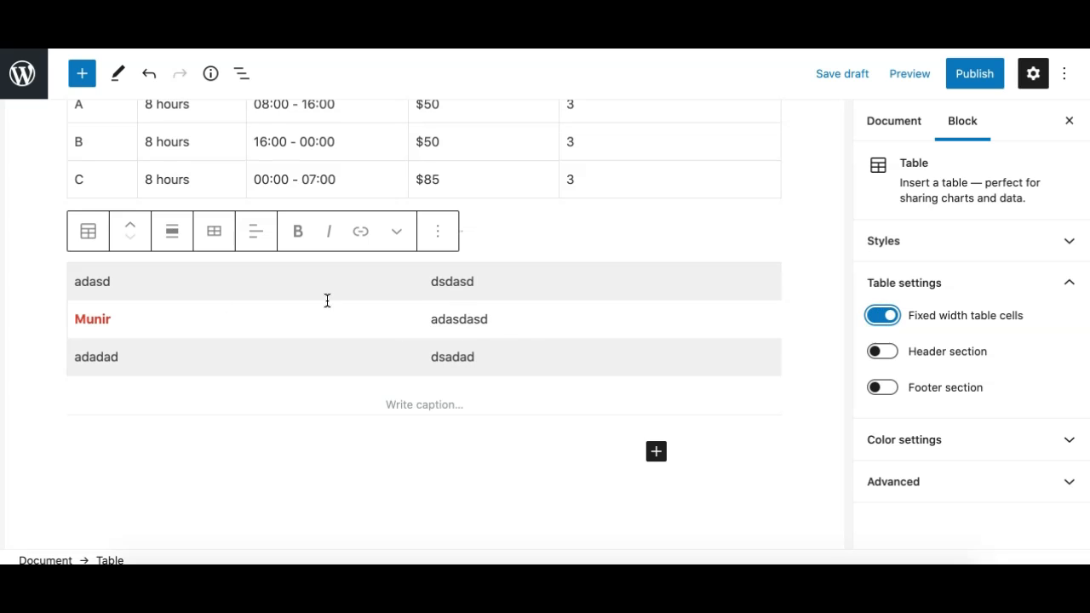
Turn on fixed width table cells for the shift schedule table and inspect its column widths.
{"action": "scroll", "coordinate": [410, 341], "scroll_direction": "up", "scroll_amount": 3}
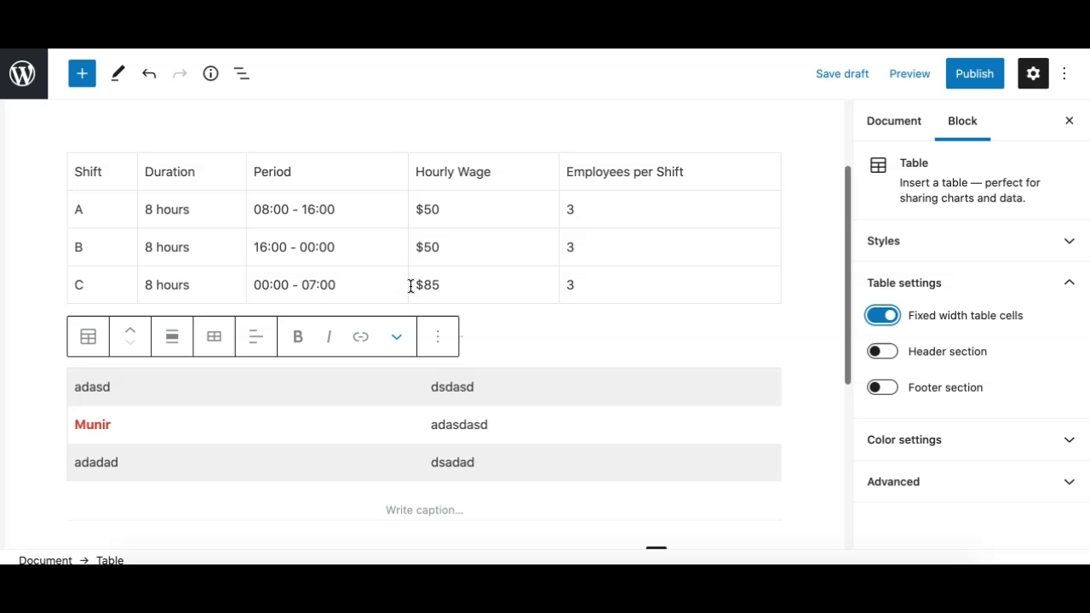
{"action": "left_click", "coordinate": [407, 218]}
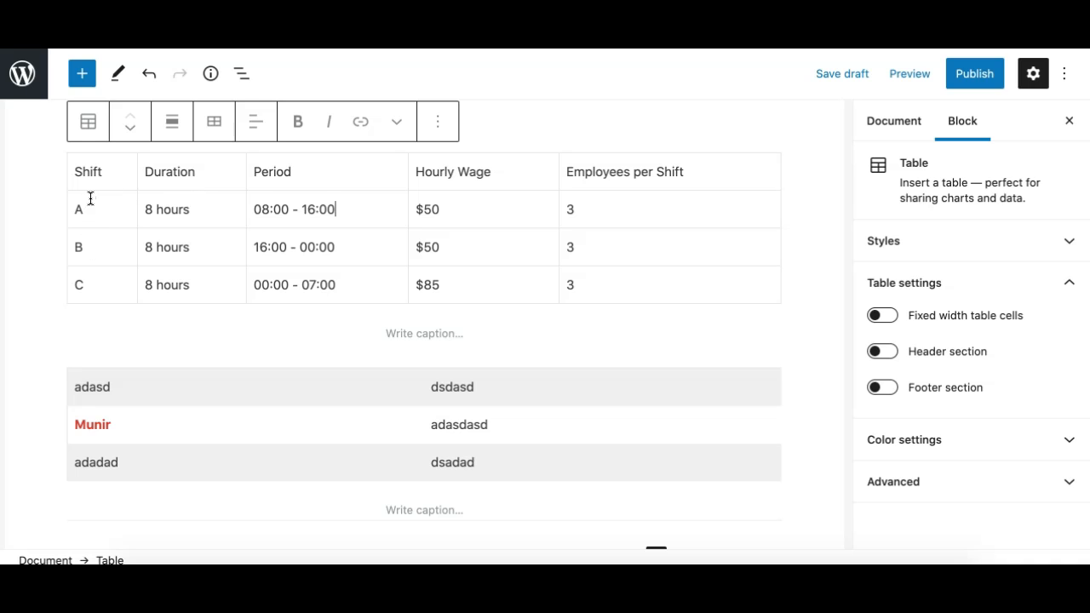
{"action": "left_click", "coordinate": [103, 173]}
{"action": "left_click_drag", "start_coordinate": [146, 171], "coordinate": [226, 221]}
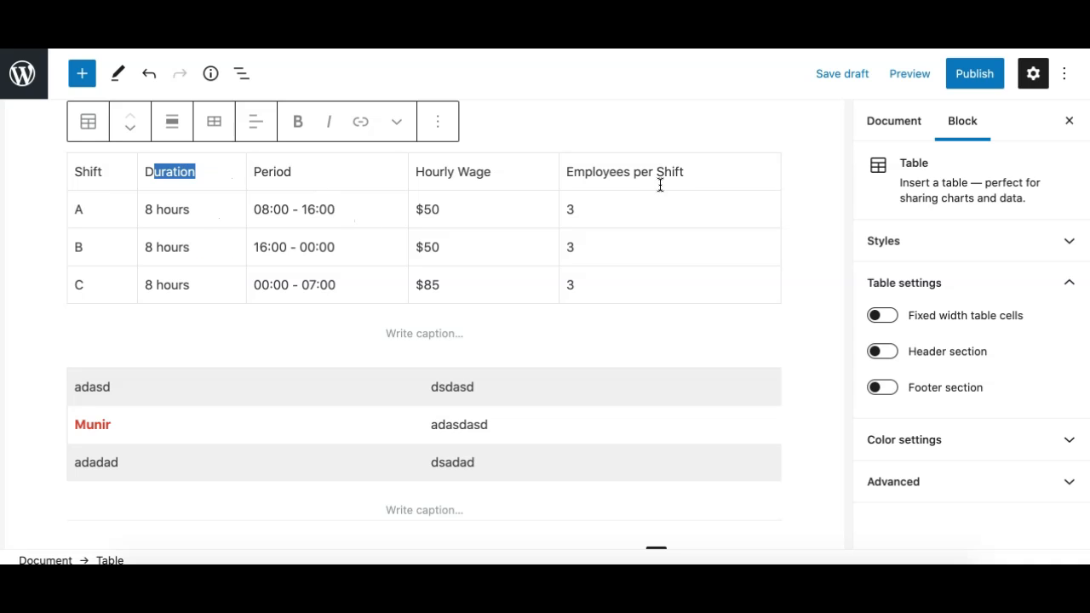
{"action": "left_click_drag", "start_coordinate": [576, 173], "coordinate": [695, 292]}
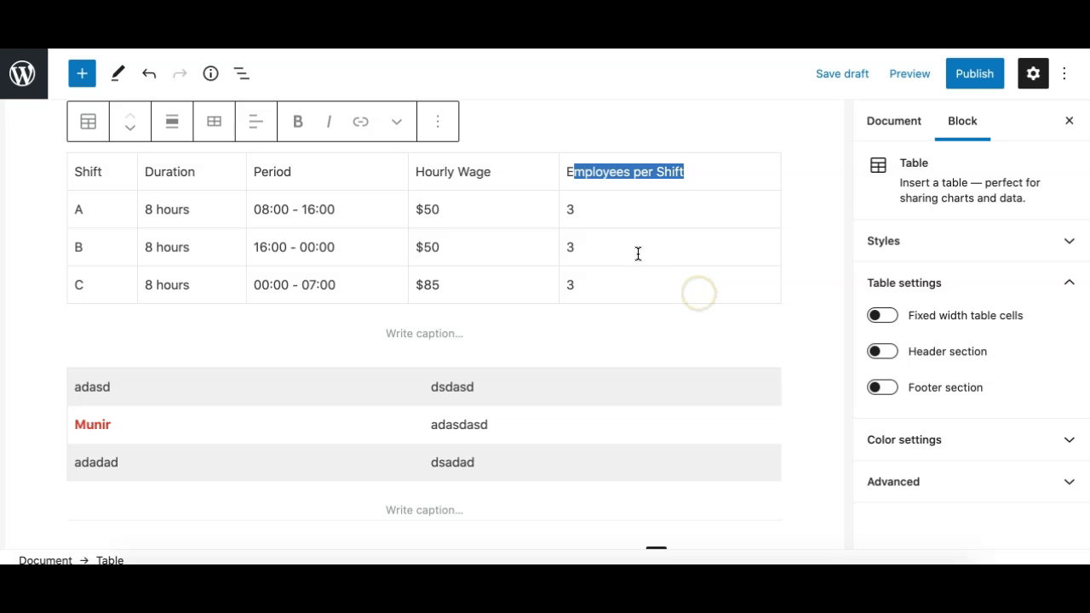
{"action": "left_click", "coordinate": [882, 315]}
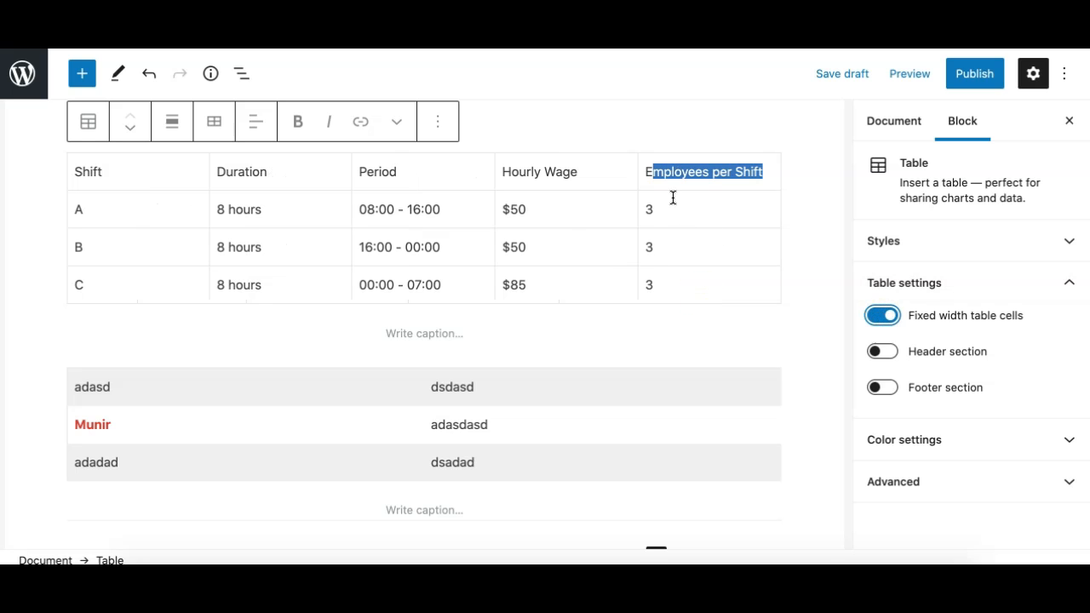
{"action": "left_click", "coordinate": [645, 204]}
{"action": "left_click", "coordinate": [423, 204]}
{"action": "left_click", "coordinate": [249, 196]}
{"action": "left_click", "coordinate": [123, 202]}
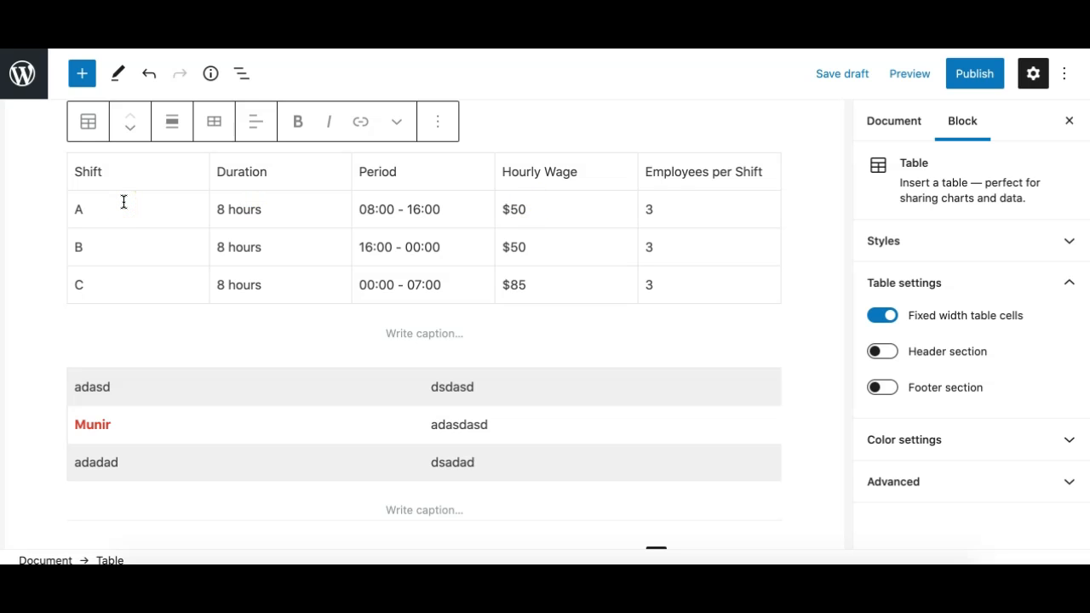
Toggle the shift schedule table's fixed width cells to compare both layouts, ending with the option off.
{"action": "left_click", "coordinate": [891, 320]}
{"action": "left_click", "coordinate": [890, 320]}
{"action": "left_click", "coordinate": [891, 320]}
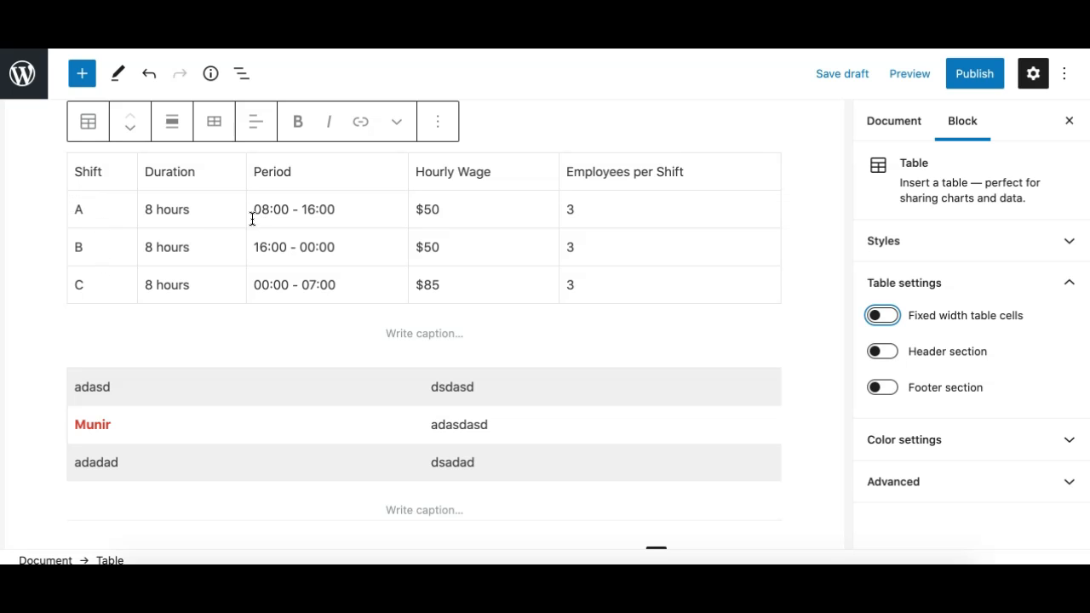
{"action": "left_click", "coordinate": [886, 317]}
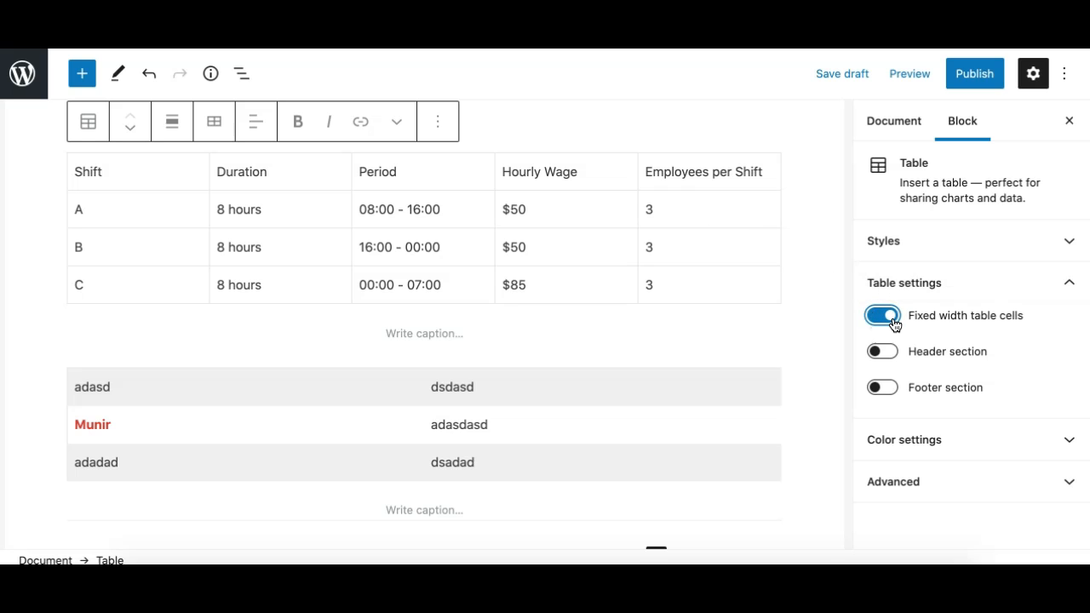
{"action": "left_click", "coordinate": [890, 319]}
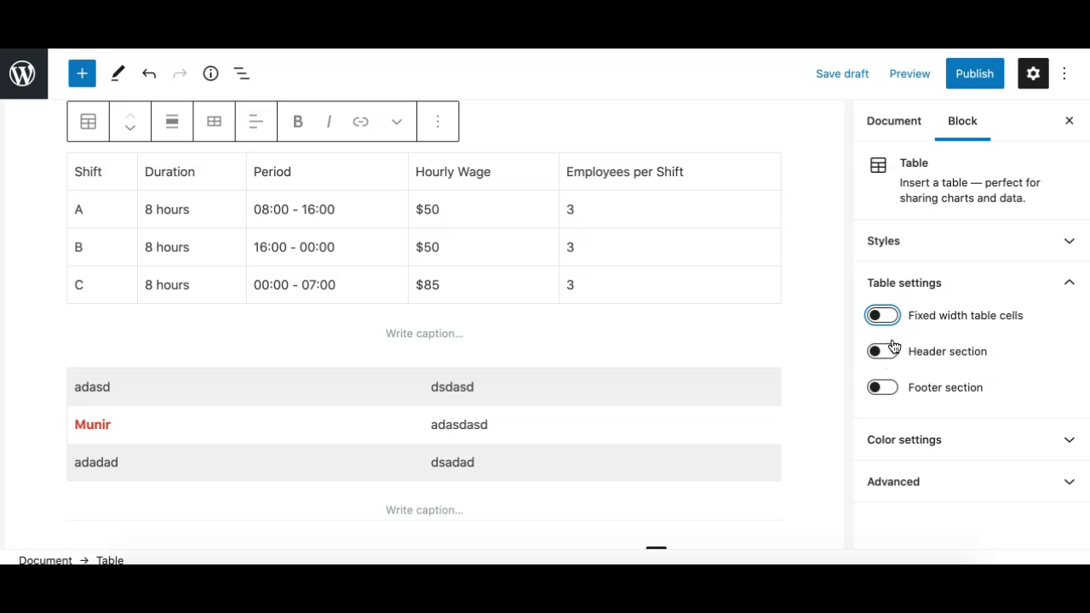
Add a header section to the shift schedule table and check each of its header cells.
{"action": "double_click", "coordinate": [77, 171]}
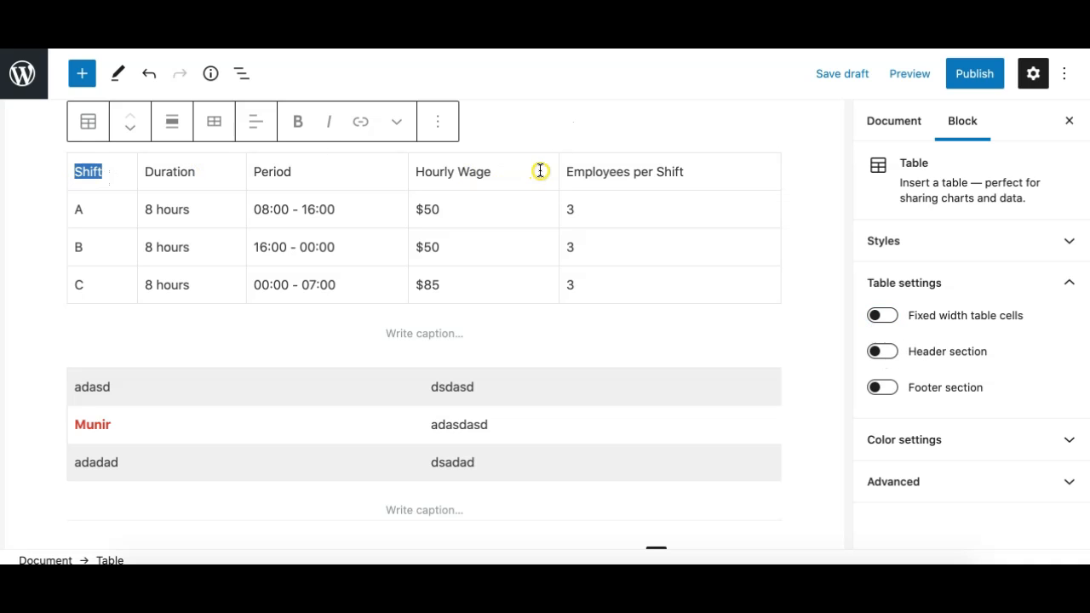
{"action": "left_click", "coordinate": [621, 173]}
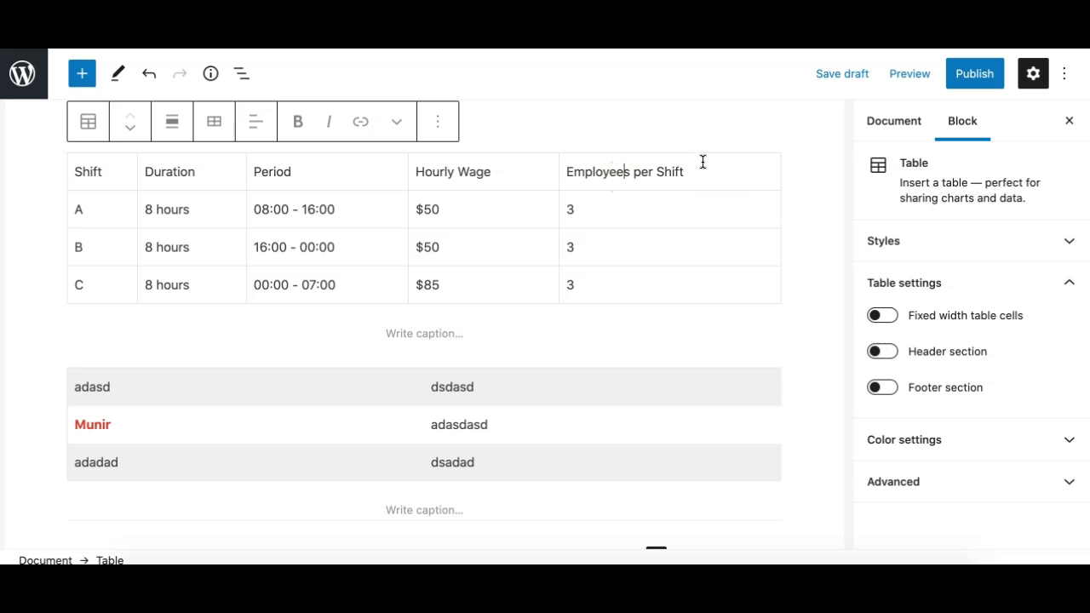
{"action": "left_click", "coordinate": [883, 350]}
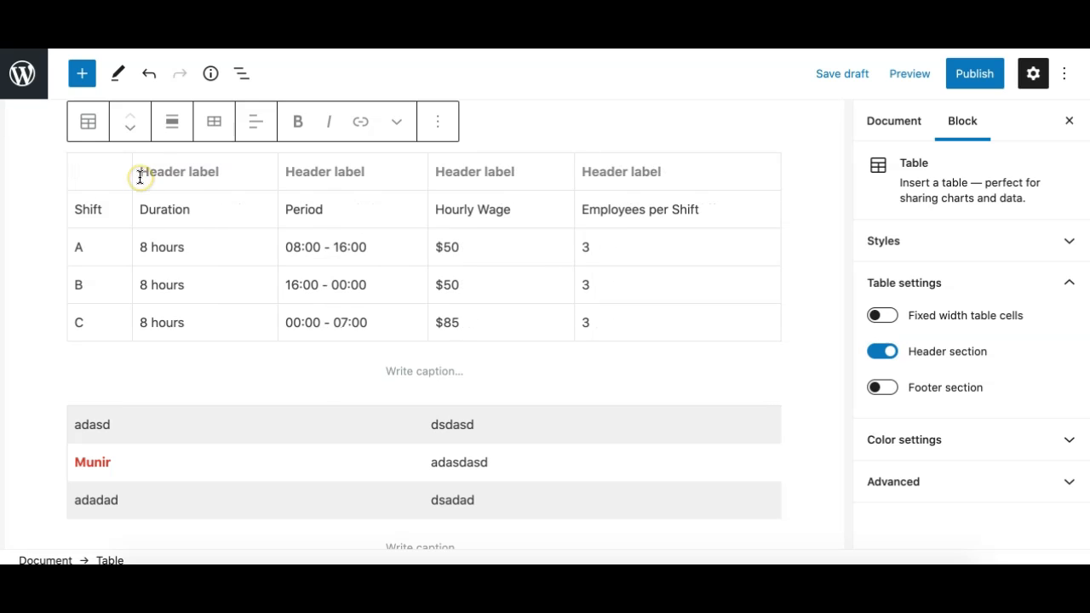
{"action": "left_click", "coordinate": [224, 174]}
{"action": "left_click", "coordinate": [296, 174]}
{"action": "left_click", "coordinate": [379, 177]}
{"action": "left_click", "coordinate": [485, 172]}
{"action": "left_click", "coordinate": [587, 173]}
{"action": "left_click", "coordinate": [670, 182]}
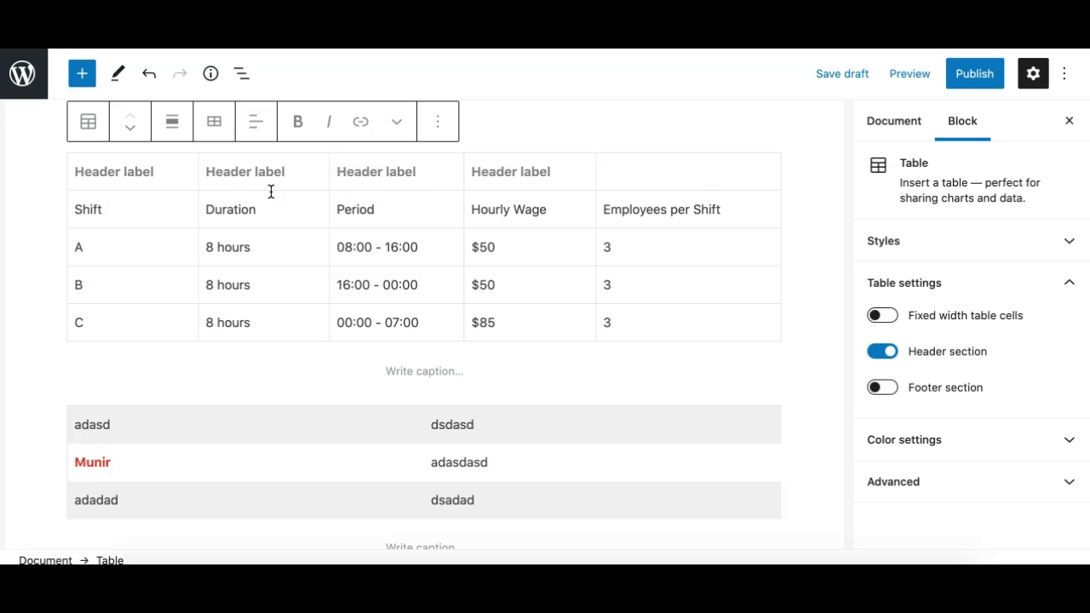
Copy Shift into the first header cell and move Duration from the row below into the second header cell.
{"action": "left_click", "coordinate": [106, 211]}
{"action": "double_click", "coordinate": [92, 207]}
{"action": "key", "text": "ctrl+c"}
{"action": "left_click", "coordinate": [121, 173]}
{"action": "key", "text": "ctrl+v"}
{"action": "double_click", "coordinate": [174, 211]}
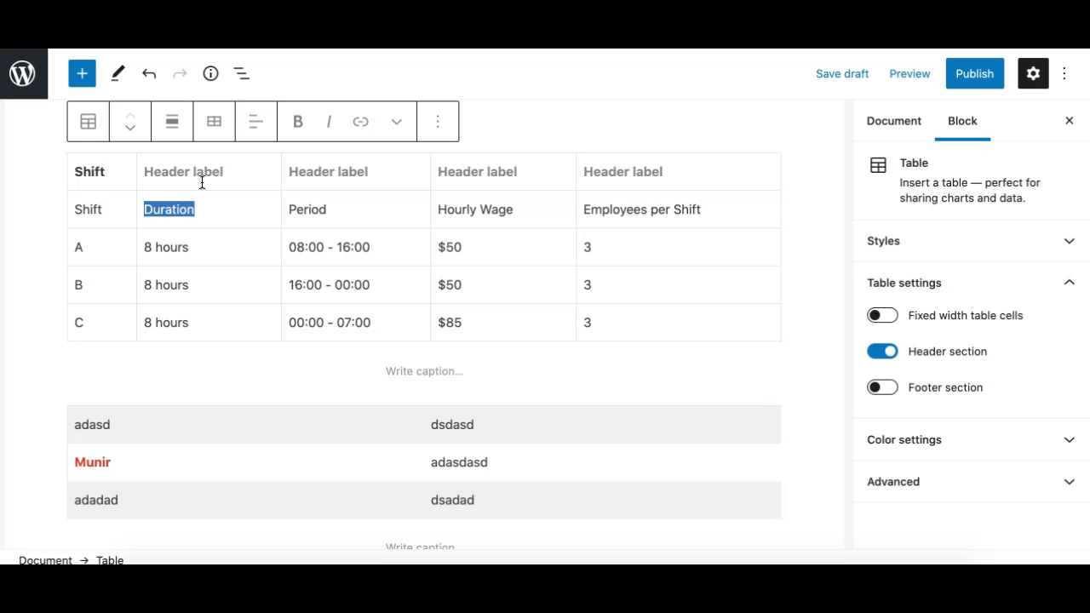
{"action": "key", "text": "ctrl+x"}
{"action": "left_click", "coordinate": [193, 174]}
{"action": "key", "text": "ctrl+v"}
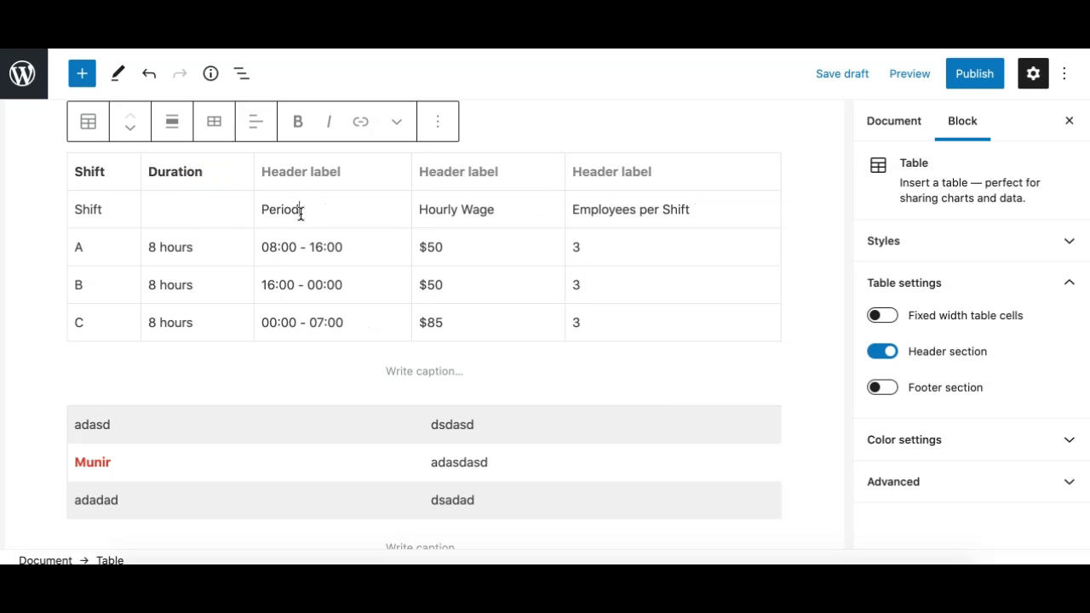
Copy Period, Hourly Wage and Employees per Shift from the first body row into the three remaining header cells above them.
{"action": "double_click", "coordinate": [297, 211]}
{"action": "left_click", "coordinate": [301, 170]}
{"action": "key", "text": "ctrl+v"}
{"action": "triple_click", "coordinate": [444, 208]}
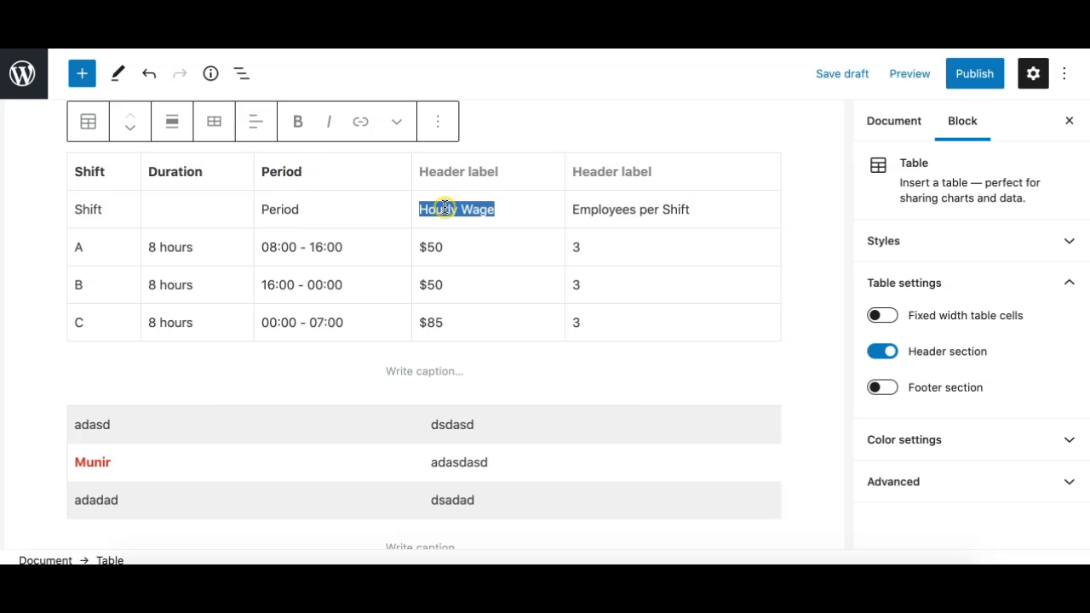
{"action": "left_click", "coordinate": [459, 175]}
{"action": "key", "text": "ctrl+v"}
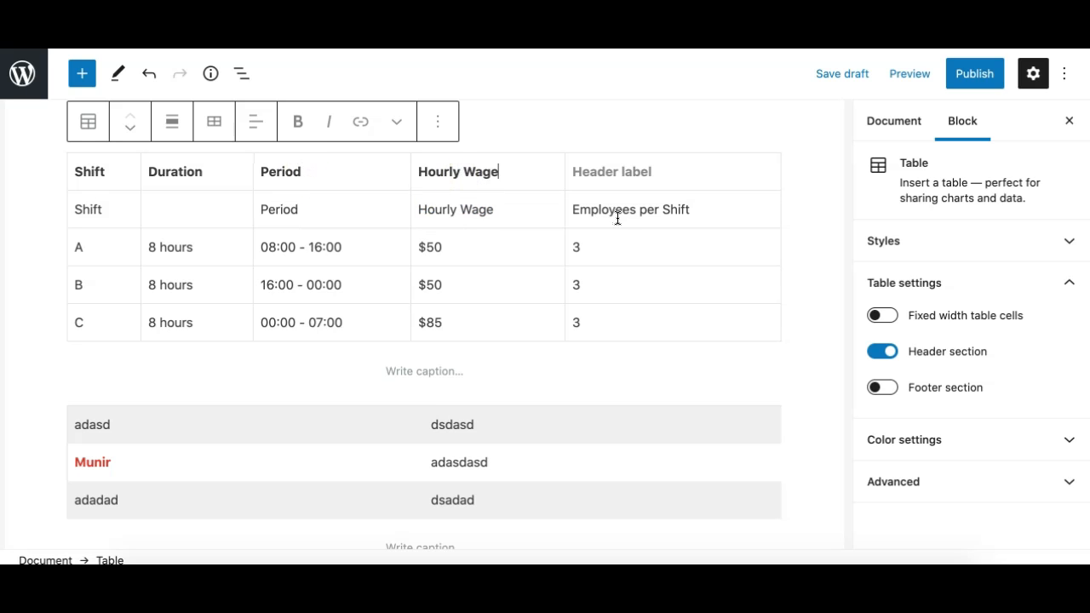
{"action": "triple_click", "coordinate": [615, 213]}
{"action": "left_click", "coordinate": [602, 158]}
{"action": "key", "text": "ctrl+v"}
Delete the first body row of the shift schedule table, which repeats the column titles.
{"action": "left_click", "coordinate": [75, 213]}
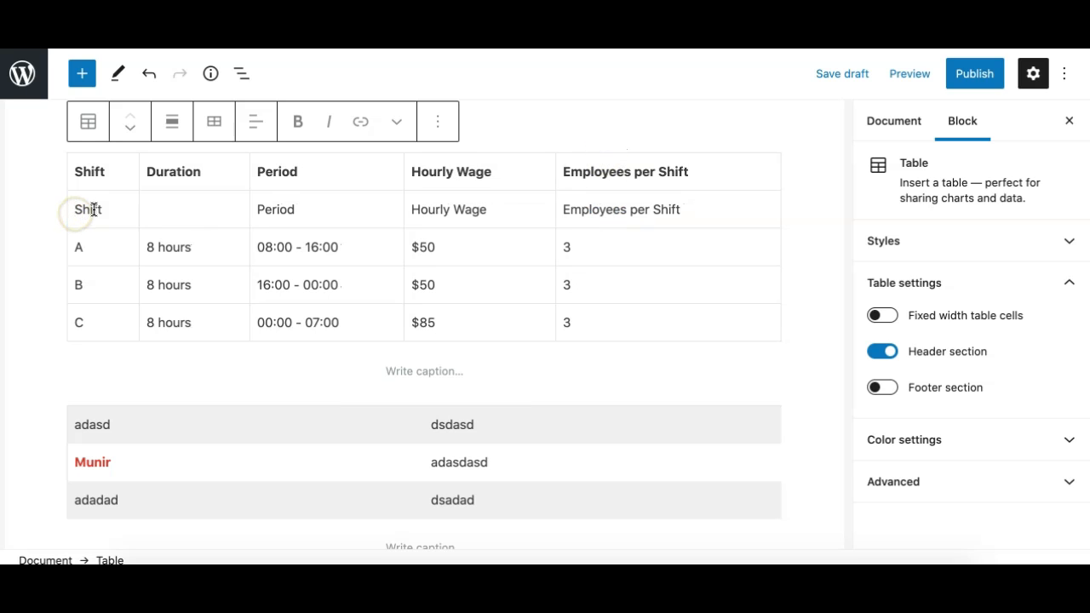
{"action": "left_click", "coordinate": [95, 211]}
{"action": "left_click", "coordinate": [214, 125]}
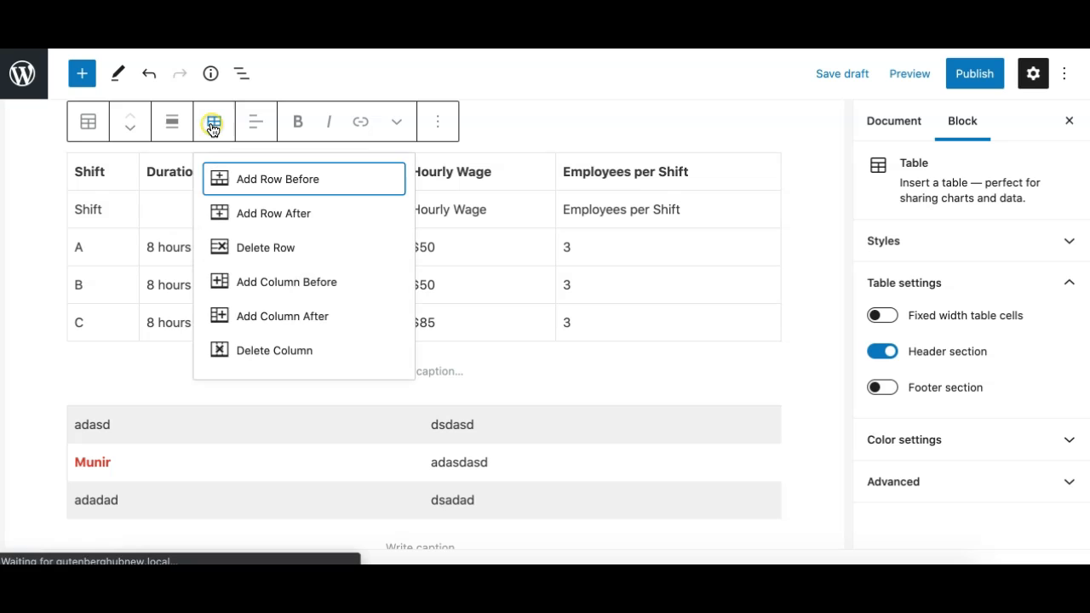
{"action": "left_click", "coordinate": [251, 248]}
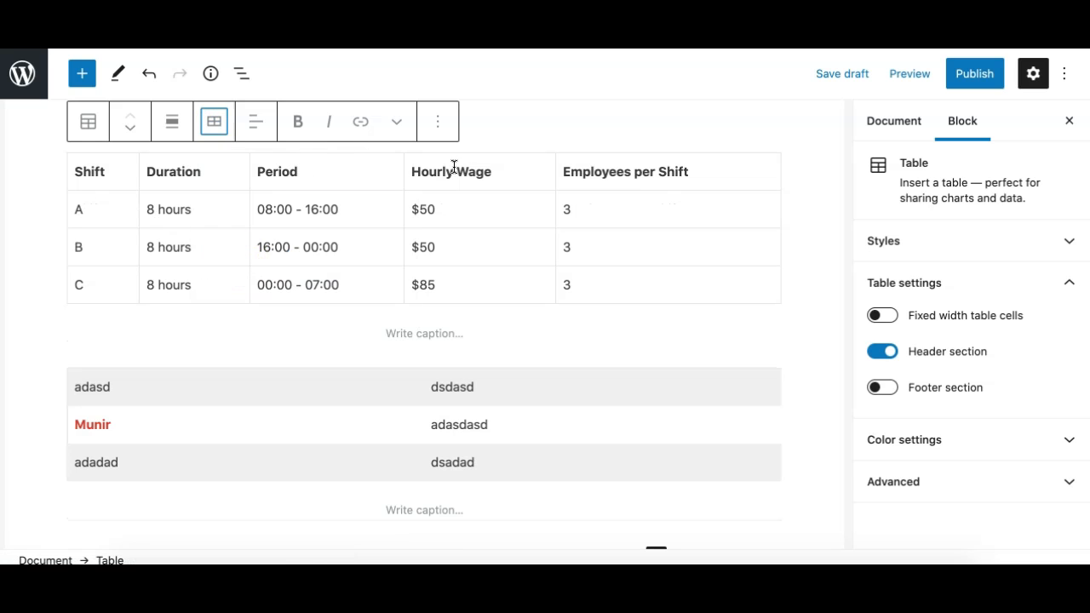
Switch the shift schedule table's header section off and on to reset its labels, checking the header cells and ending with it on.
{"action": "left_click", "coordinate": [884, 350]}
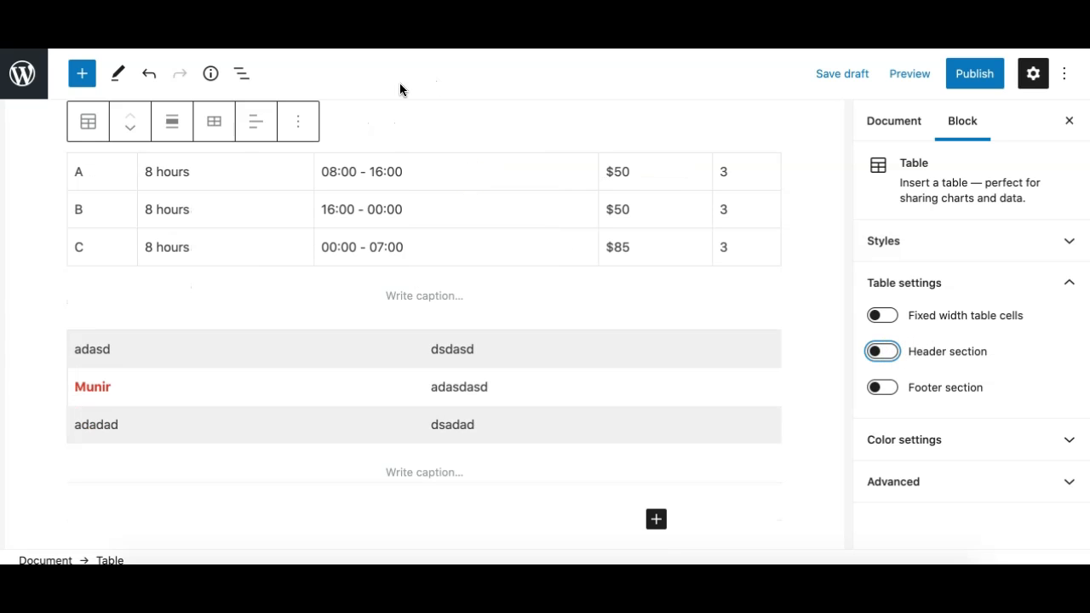
{"action": "left_click", "coordinate": [894, 361]}
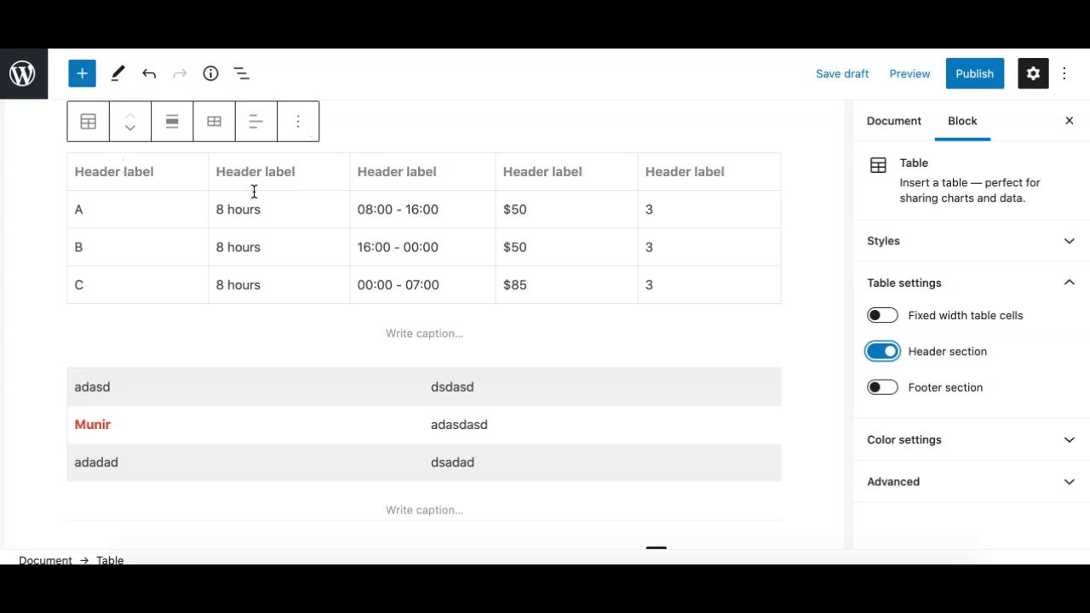
{"action": "left_click", "coordinate": [149, 174]}
{"action": "left_click", "coordinate": [301, 180]}
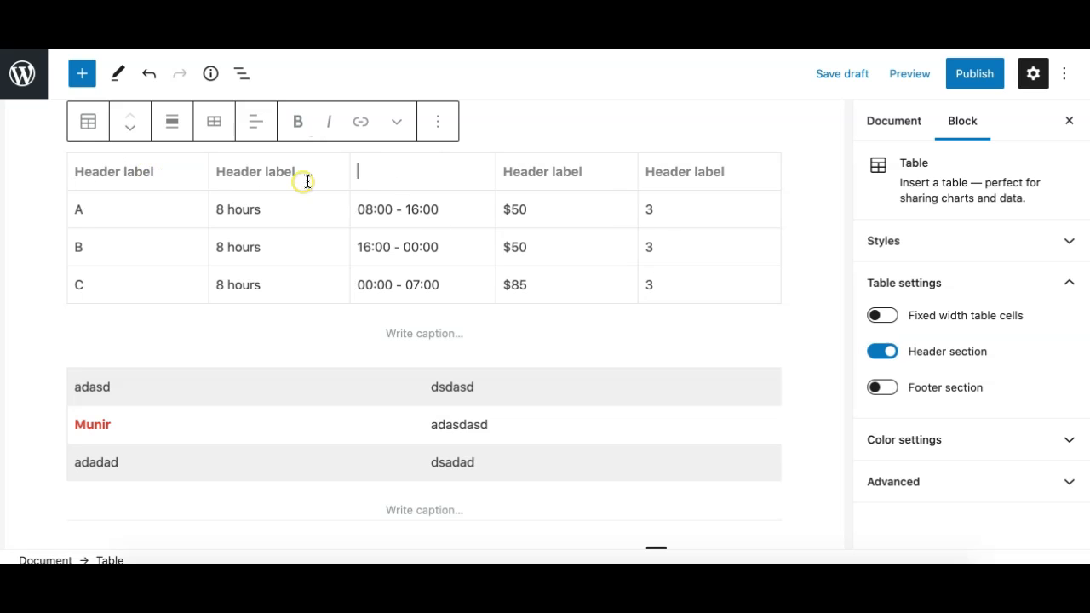
{"action": "left_click", "coordinate": [204, 181]}
{"action": "left_click", "coordinate": [134, 175]}
{"action": "left_click", "coordinate": [536, 179]}
{"action": "left_click", "coordinate": [536, 180]}
{"action": "left_click", "coordinate": [725, 169]}
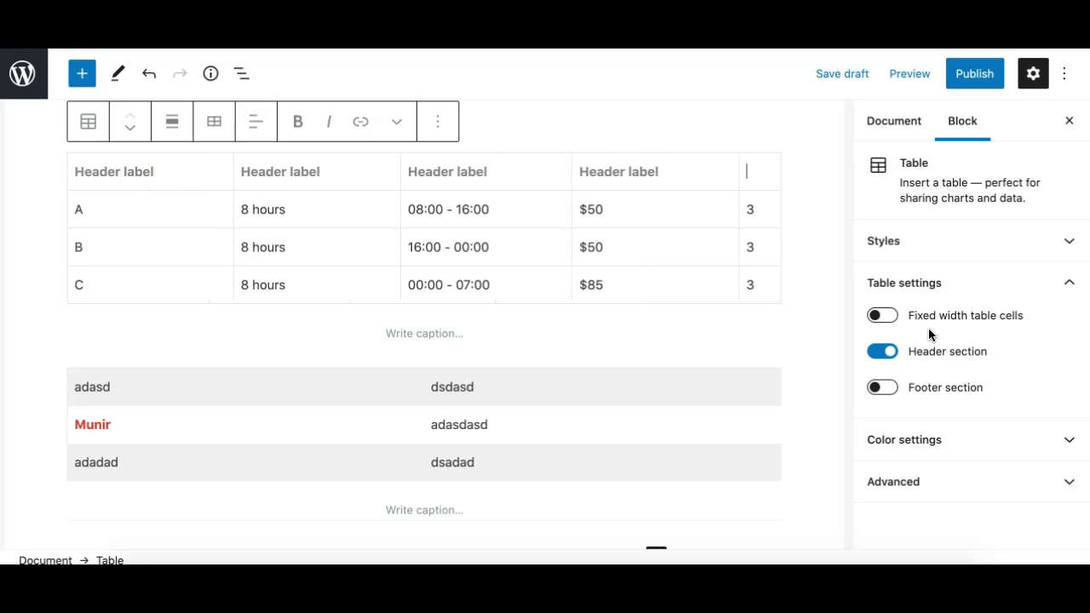
{"action": "left_click", "coordinate": [882, 352]}
{"action": "left_click", "coordinate": [882, 353]}
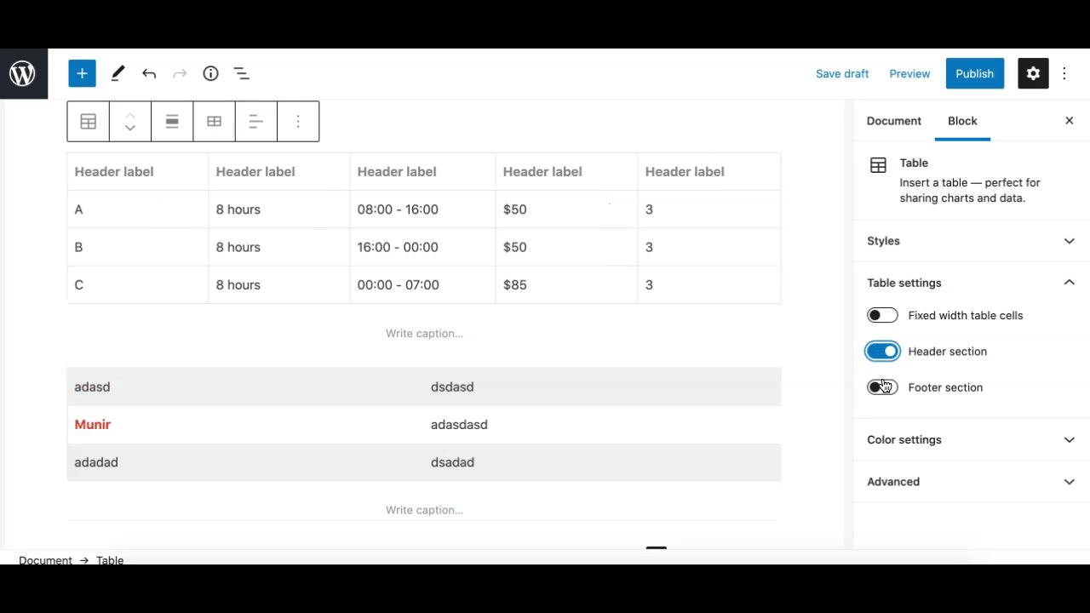
Add a footer section to the shift schedule table and check its header, footer and body cells.
{"action": "left_click", "coordinate": [883, 389]}
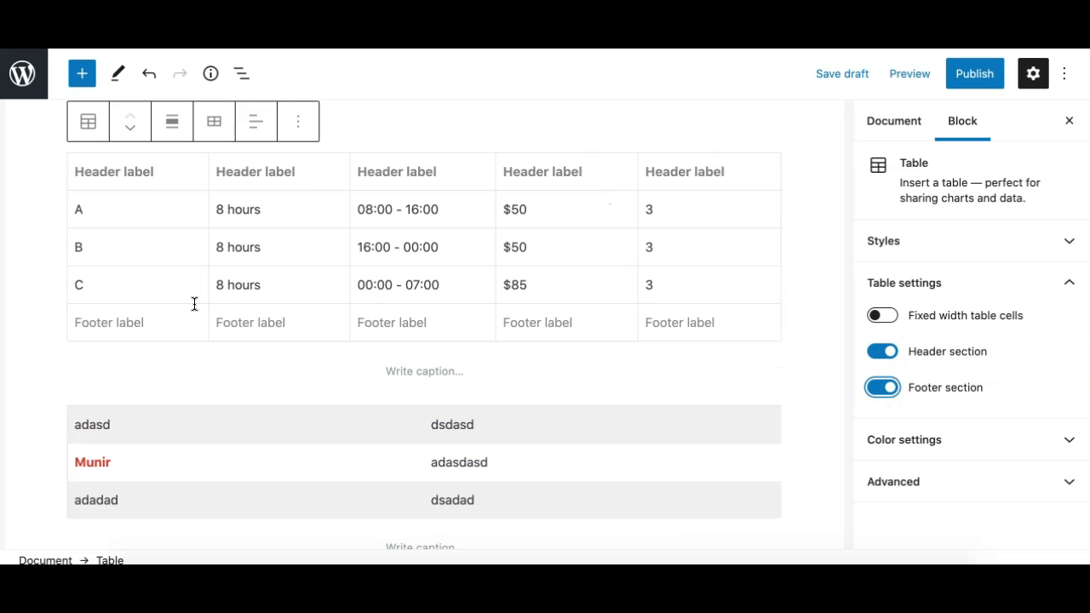
{"action": "left_click_drag", "start_coordinate": [128, 174], "coordinate": [323, 177]}
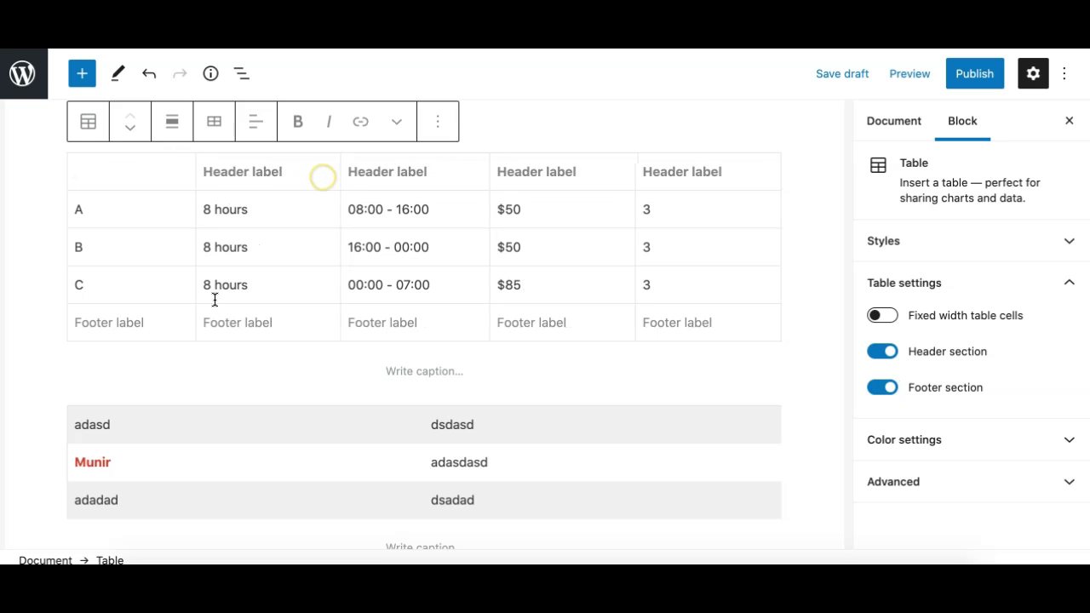
{"action": "left_click_drag", "start_coordinate": [127, 329], "coordinate": [299, 332]}
{"action": "left_click", "coordinate": [82, 213]}
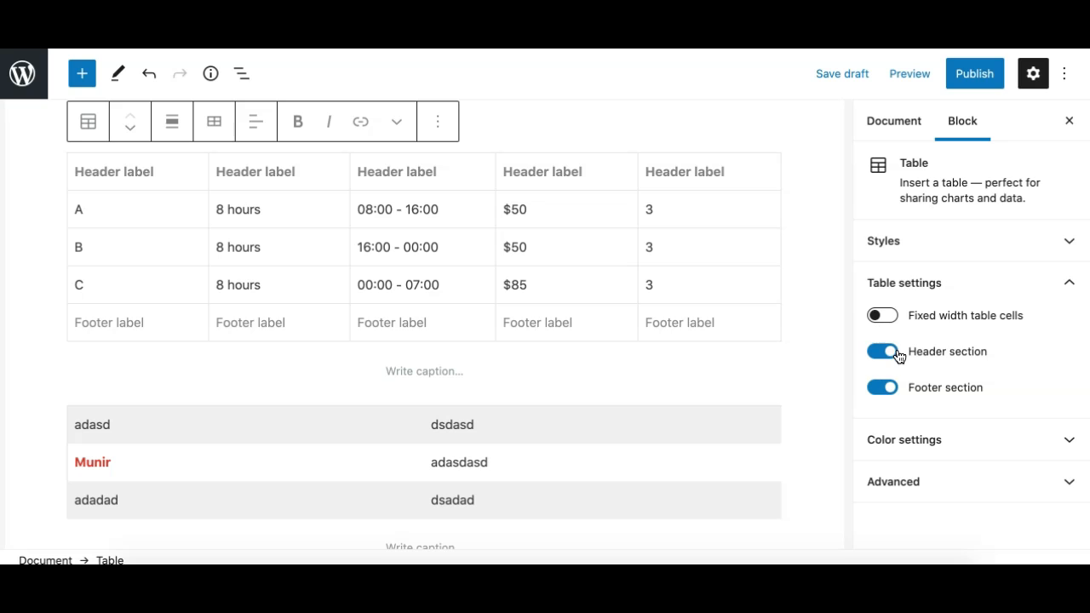
Try the light green, blue and pink background colors on the shift schedule table, ending with light gray.
{"action": "left_click", "coordinate": [927, 285]}
{"action": "left_click", "coordinate": [917, 339]}
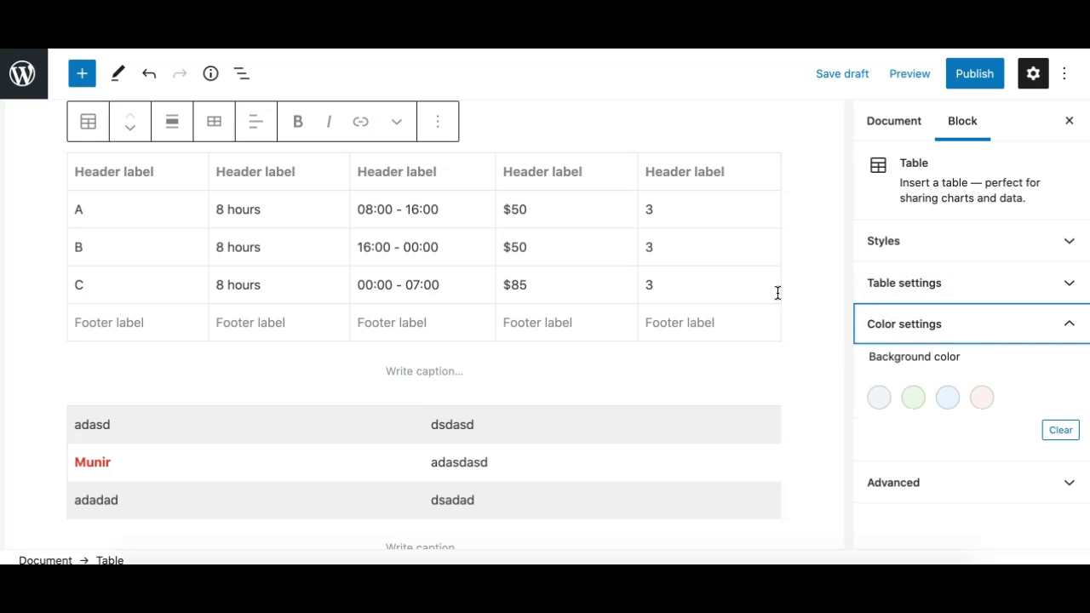
{"action": "left_click", "coordinate": [916, 402]}
{"action": "left_click", "coordinate": [948, 404]}
{"action": "left_click", "coordinate": [980, 397]}
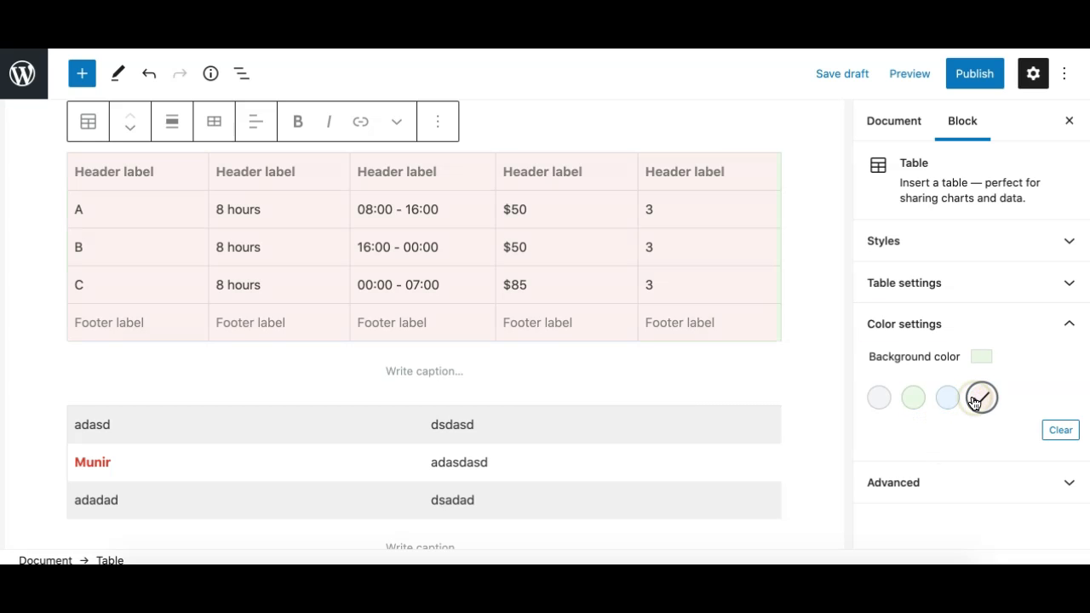
{"action": "left_click", "coordinate": [945, 401]}
{"action": "left_click", "coordinate": [914, 400]}
{"action": "left_click", "coordinate": [879, 398]}
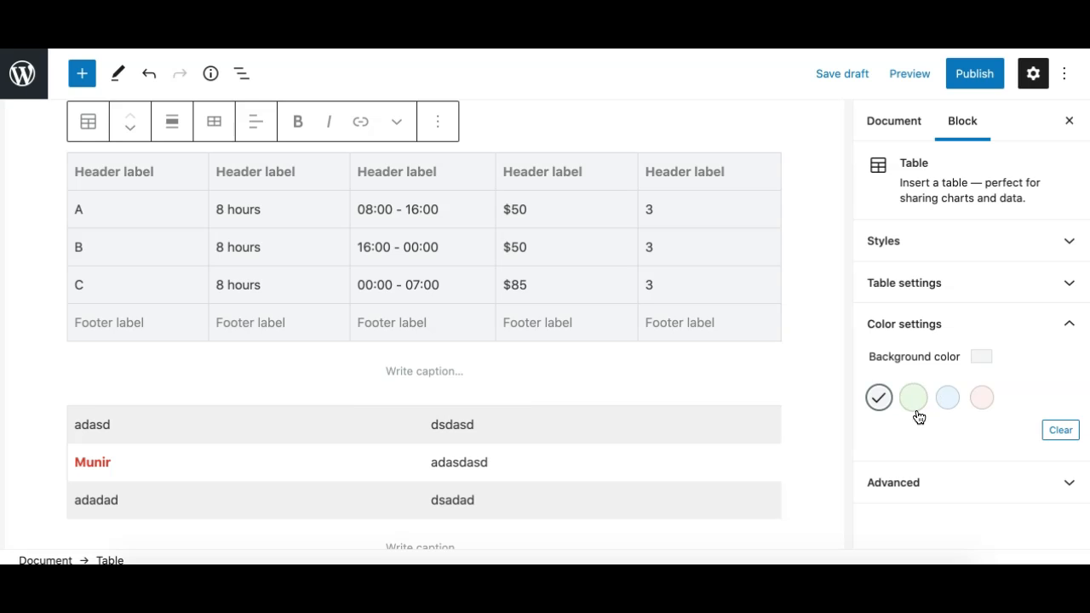
{"action": "left_click", "coordinate": [978, 321]}
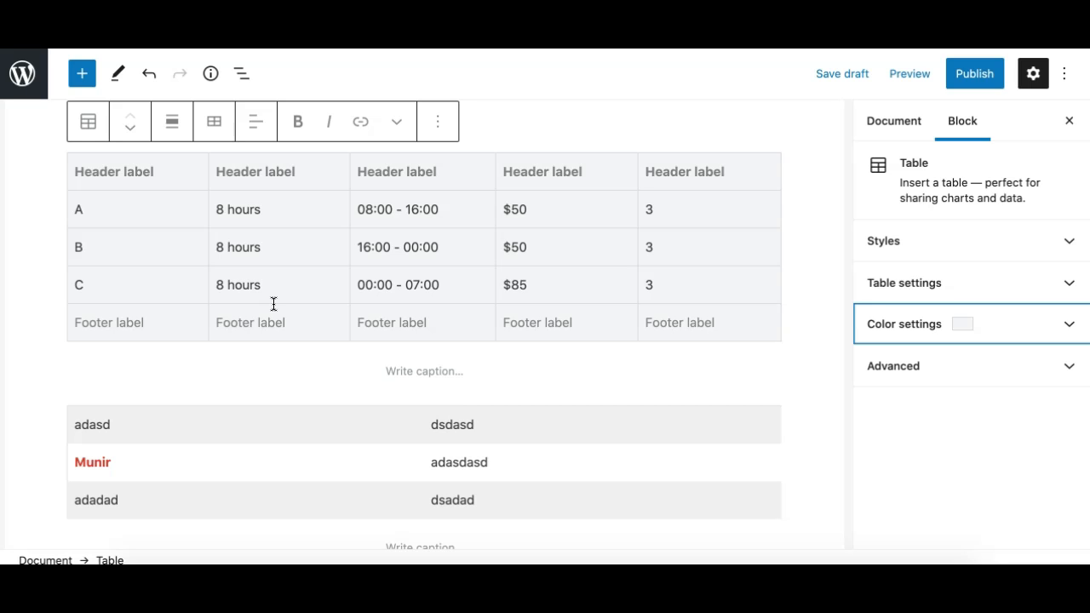
{"action": "scroll", "coordinate": [539, 370], "scroll_direction": "down", "scroll_amount": 5}
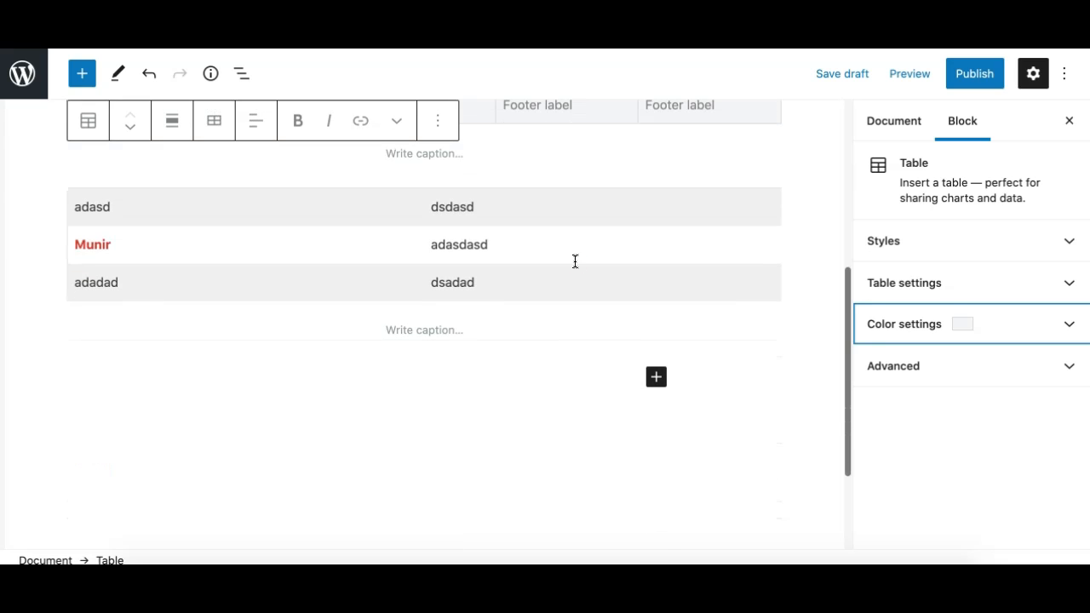
{"action": "left_click", "coordinate": [573, 260]}
{"action": "scroll", "coordinate": [559, 285], "scroll_direction": "up", "scroll_amount": 8}
{"action": "left_click", "coordinate": [541, 294]}
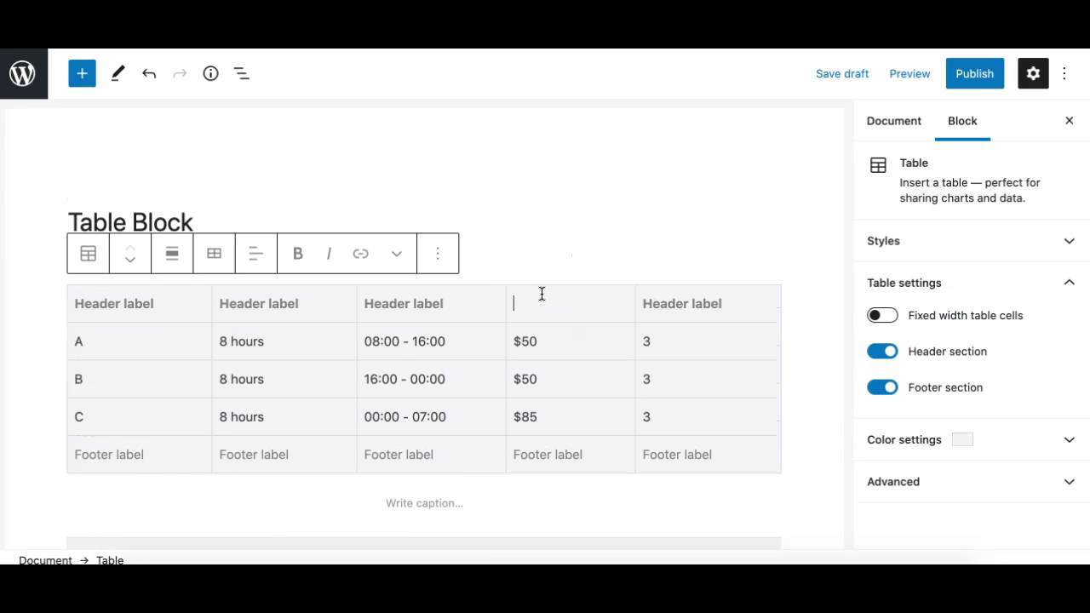
{"action": "scroll", "coordinate": [537, 345], "scroll_direction": "down", "scroll_amount": 3}
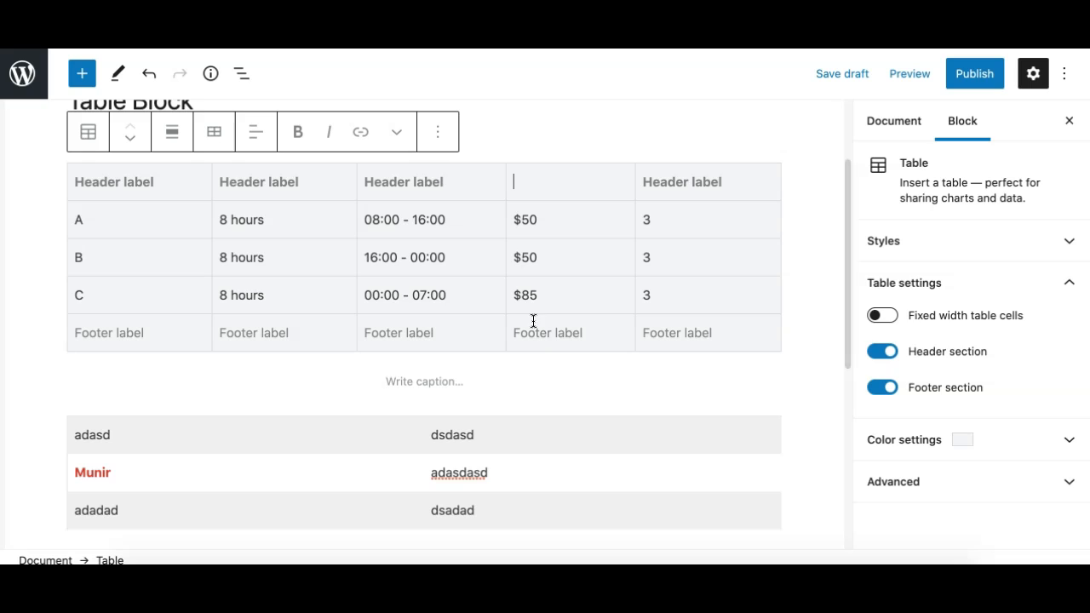